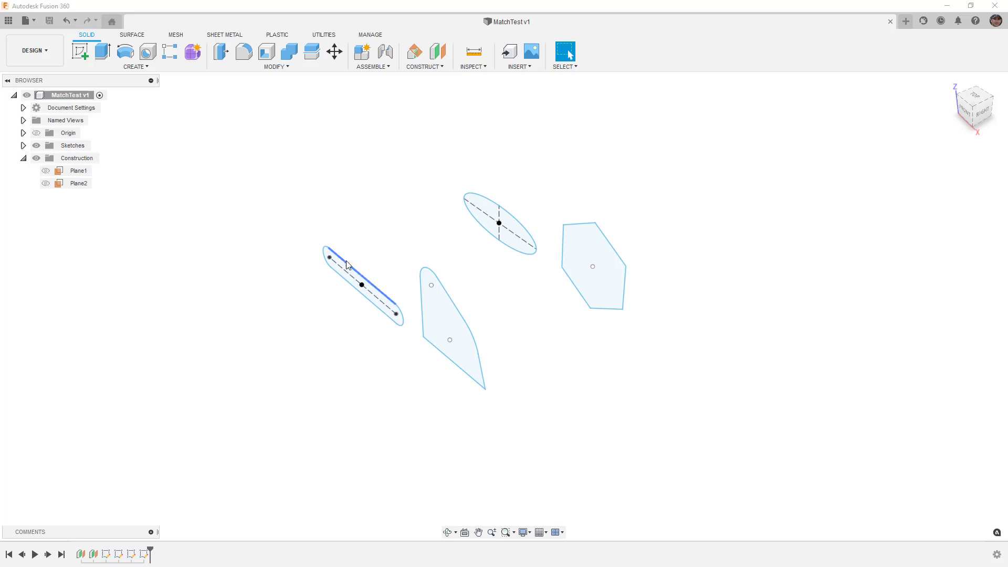
Step: Inspect the ellipse length, a profile edge length, the profile's bottom point and a hexagon corner
{"action": "left_click", "coordinate": [488, 202]}
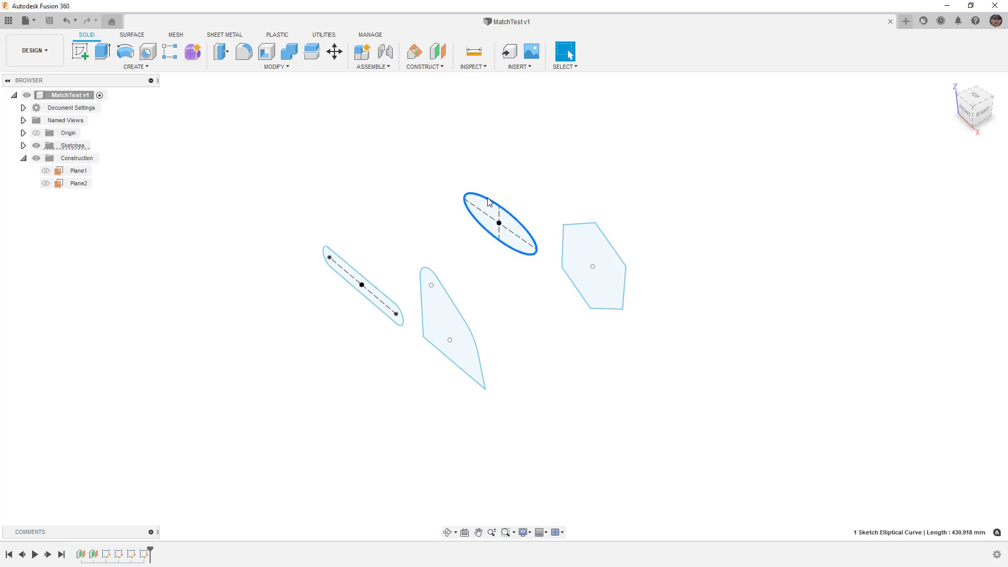
{"action": "left_click", "coordinate": [451, 297]}
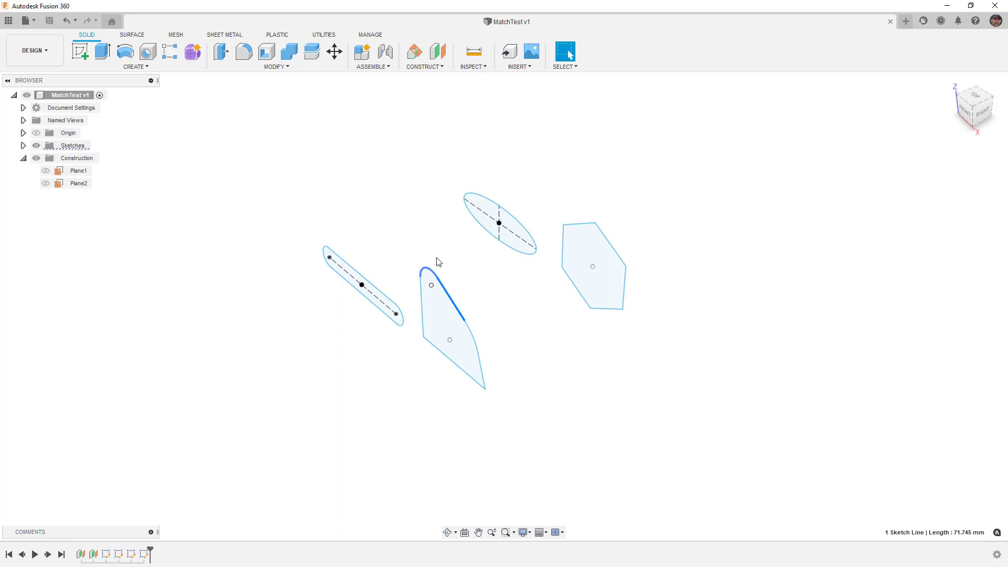
{"action": "left_click", "coordinate": [485, 389]}
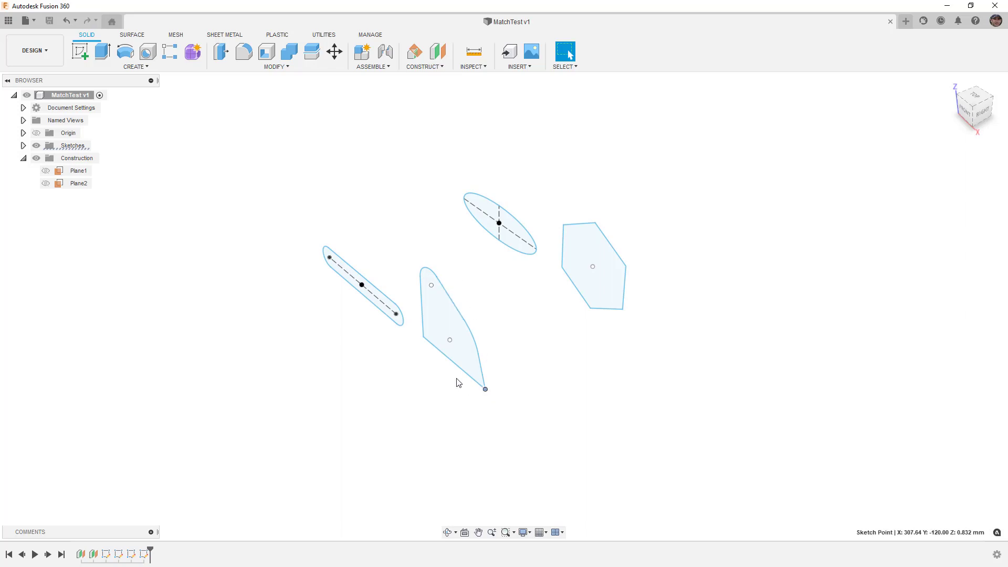
{"action": "left_click", "coordinate": [590, 309]}
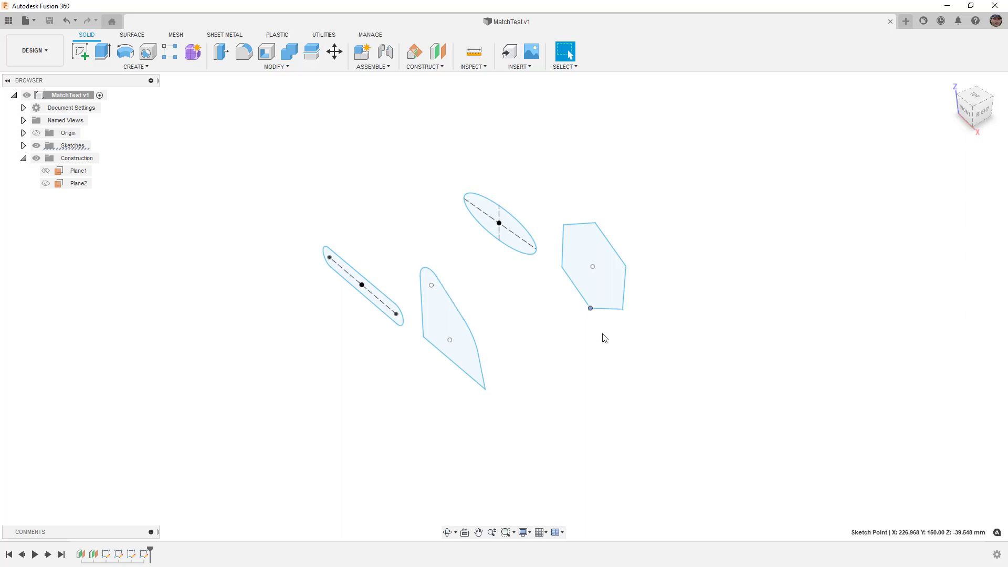
Step: Create a symmetric T-spline cylinder at the origin, 90.526 mm in diameter and height
{"action": "left_click", "coordinate": [193, 52]}
{"action": "left_click", "coordinate": [148, 51]}
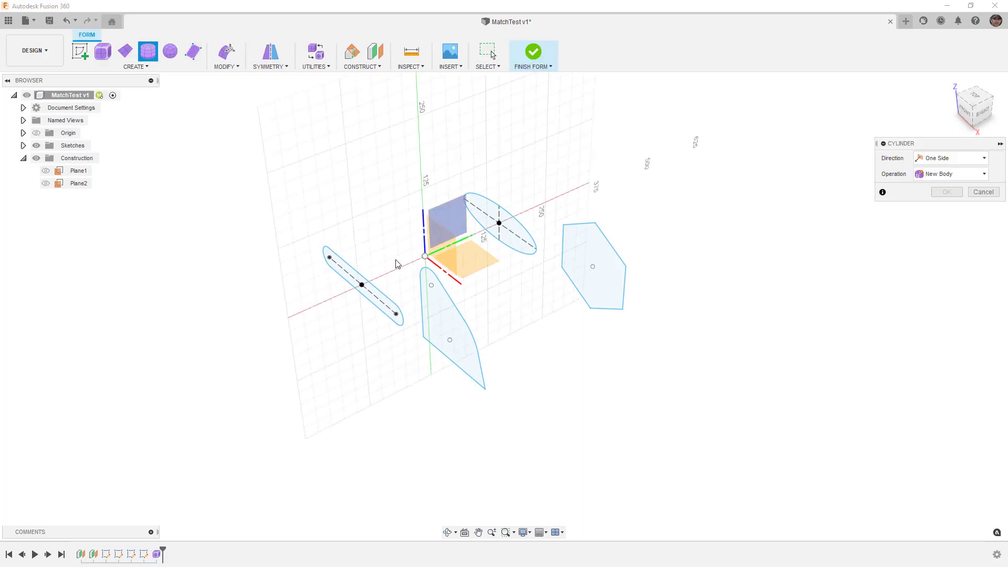
{"action": "left_click", "coordinate": [441, 257]}
{"action": "left_click", "coordinate": [426, 258]}
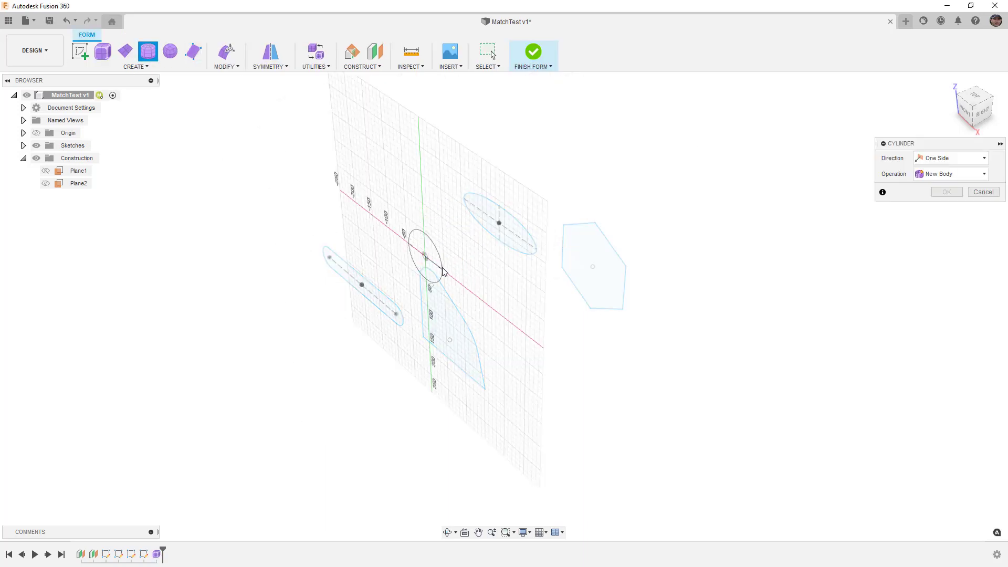
{"action": "left_click", "coordinate": [444, 274]}
{"action": "left_click", "coordinate": [953, 221]}
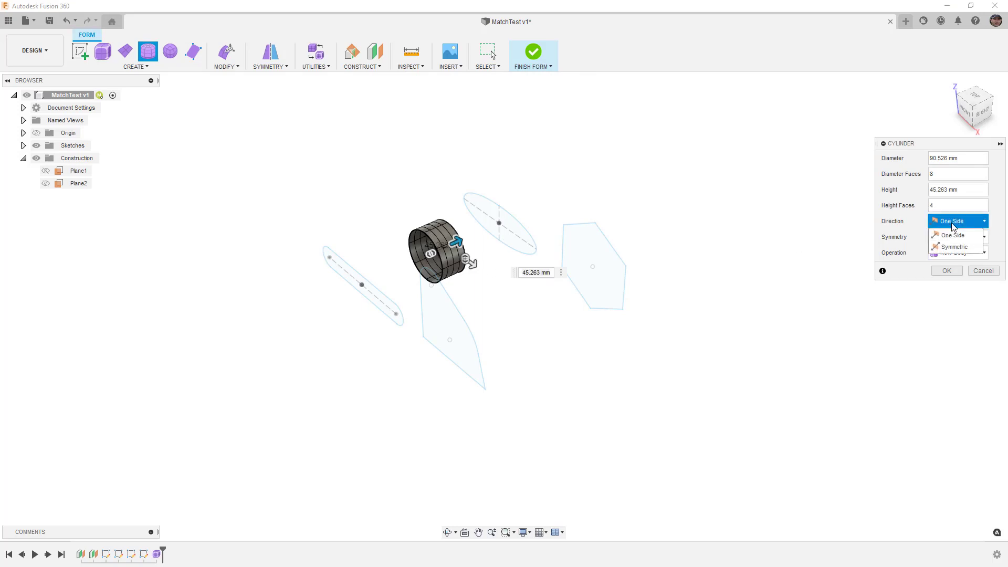
{"action": "left_click", "coordinate": [954, 247]}
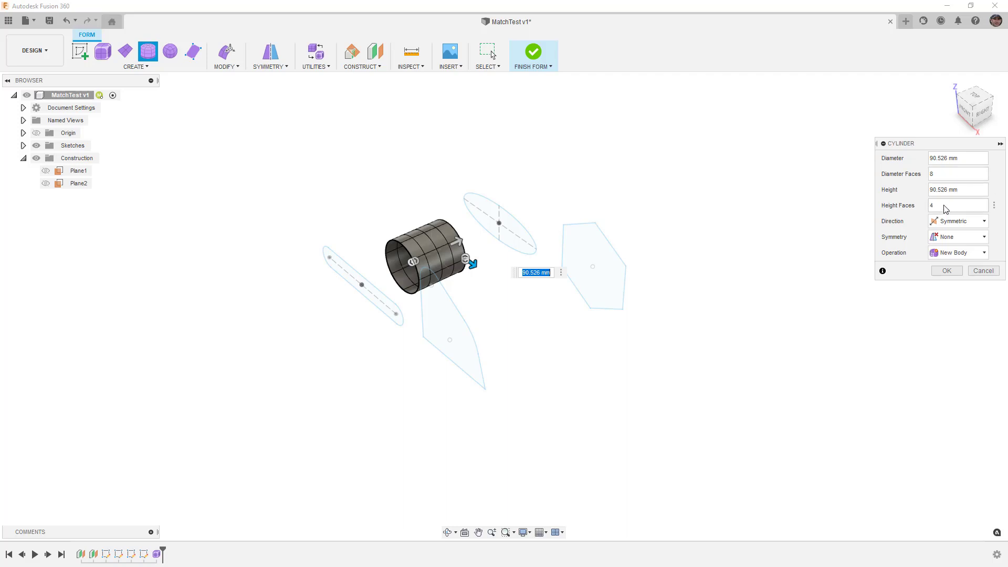
{"action": "left_click", "coordinate": [945, 272]}
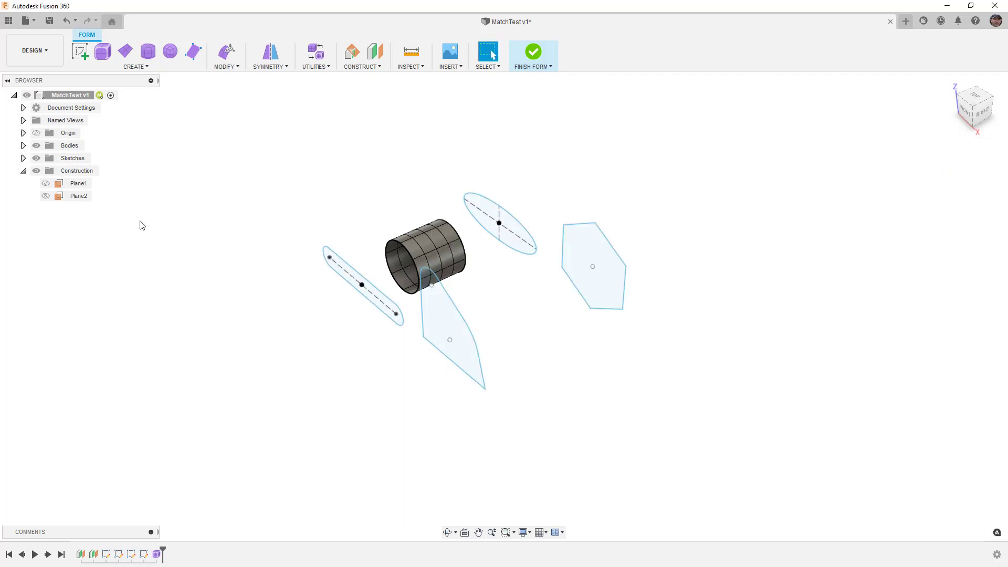
Step: Copy Body1 from the browser and paste a duplicate as Body2
{"action": "left_click", "coordinate": [23, 146]}
{"action": "left_click", "coordinate": [78, 159]}
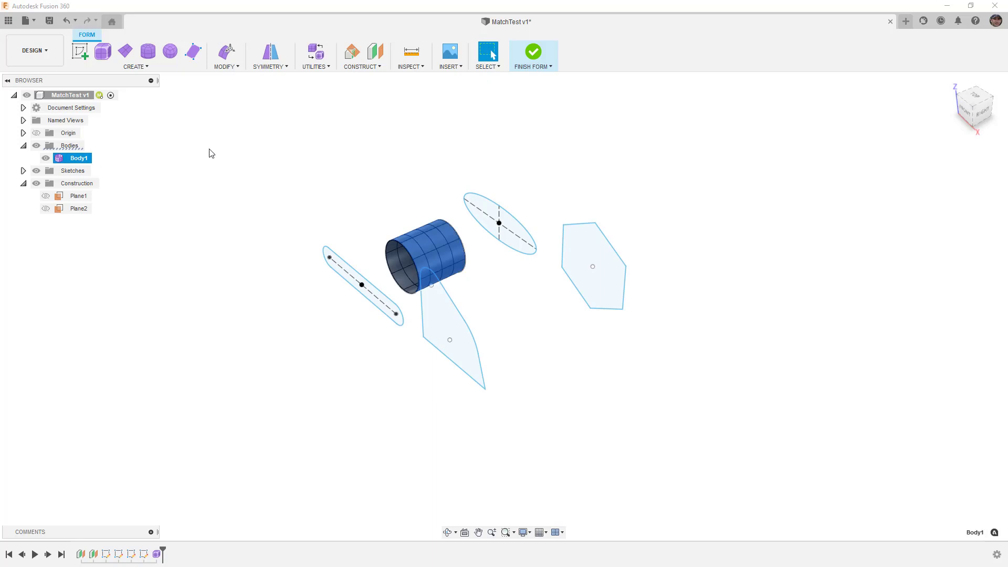
{"action": "key", "text": "ctrl+c"}
{"action": "key", "text": "ctrl+v"}
Step: Move Body2 along X and up in Z beside the hexagon and pointed profiles
{"action": "left_click_drag", "start_coordinate": [446, 269], "coordinate": [534, 340]}
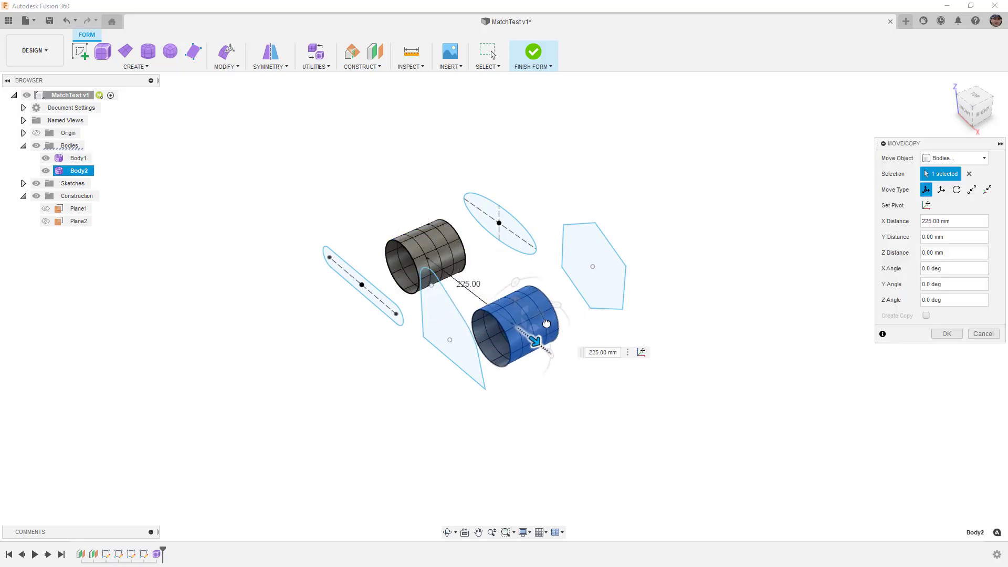
{"action": "left_click", "coordinate": [966, 115]}
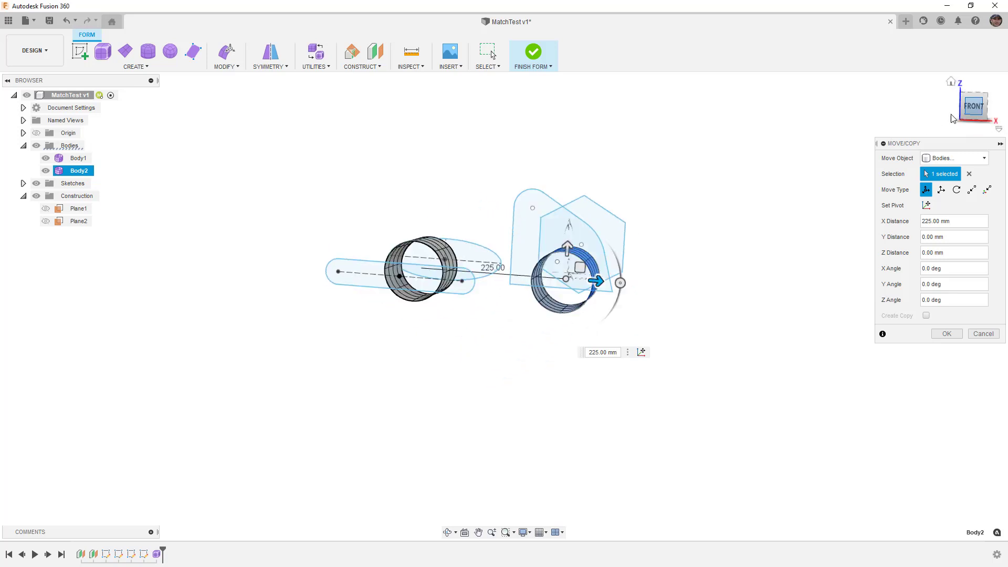
{"action": "left_click_drag", "start_coordinate": [584, 255], "coordinate": [576, 208]}
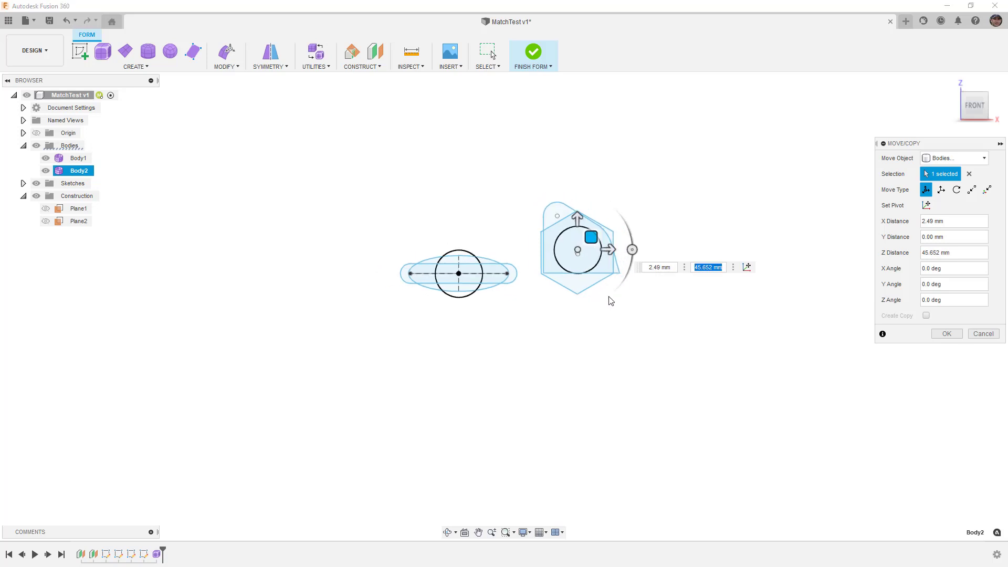
{"action": "left_click", "coordinate": [947, 334]}
{"action": "middle_click_drag", "start_coordinate": [730, 331], "coordinate": [696, 377], "text": "shift"}
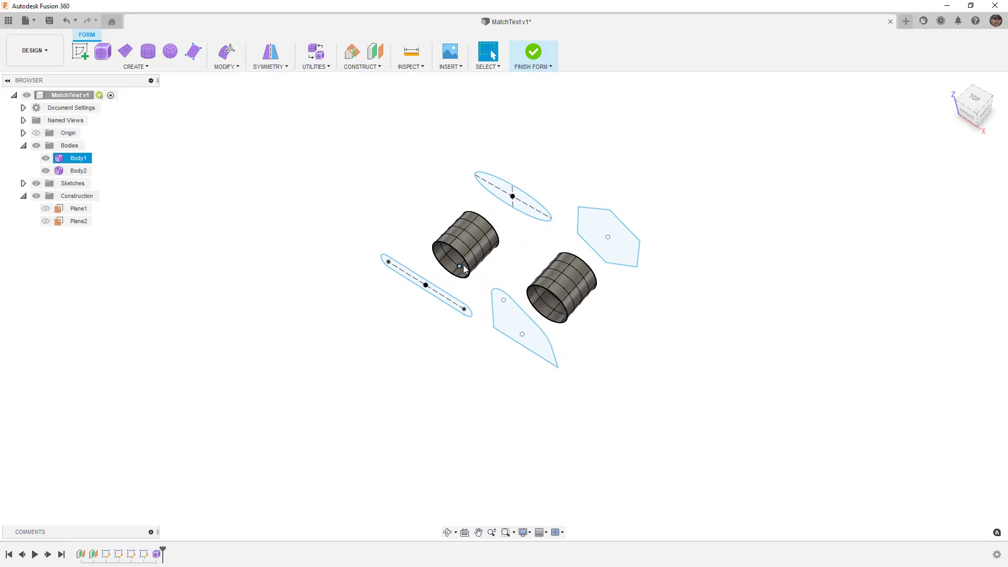
Step: Launch Match from the Form MODIFY menu, leaving its edge selections empty
{"action": "scroll", "coordinate": [517, 237], "scroll_direction": "up", "scroll_amount": 3}
{"action": "left_click", "coordinate": [225, 67]}
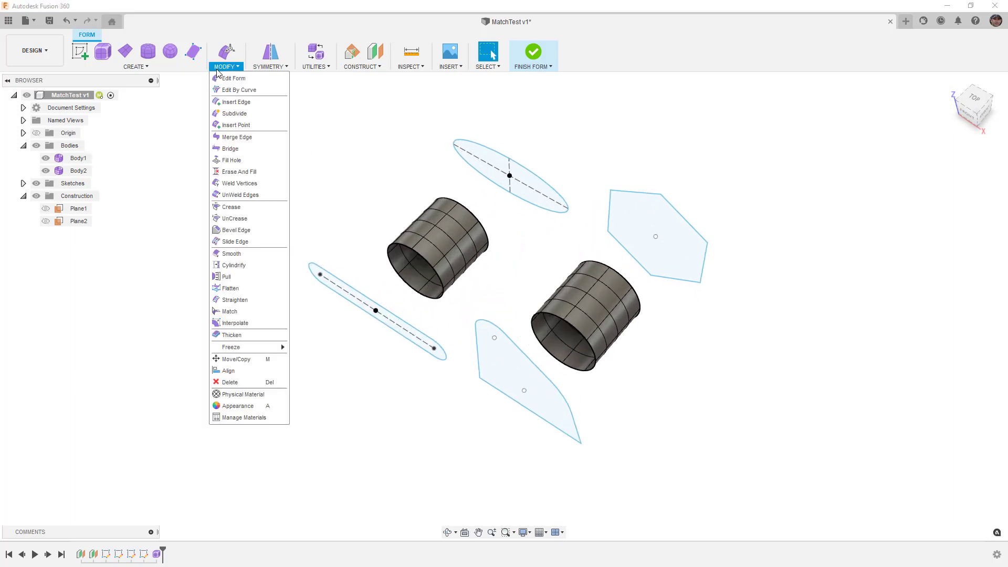
{"action": "left_click", "coordinate": [236, 317]}
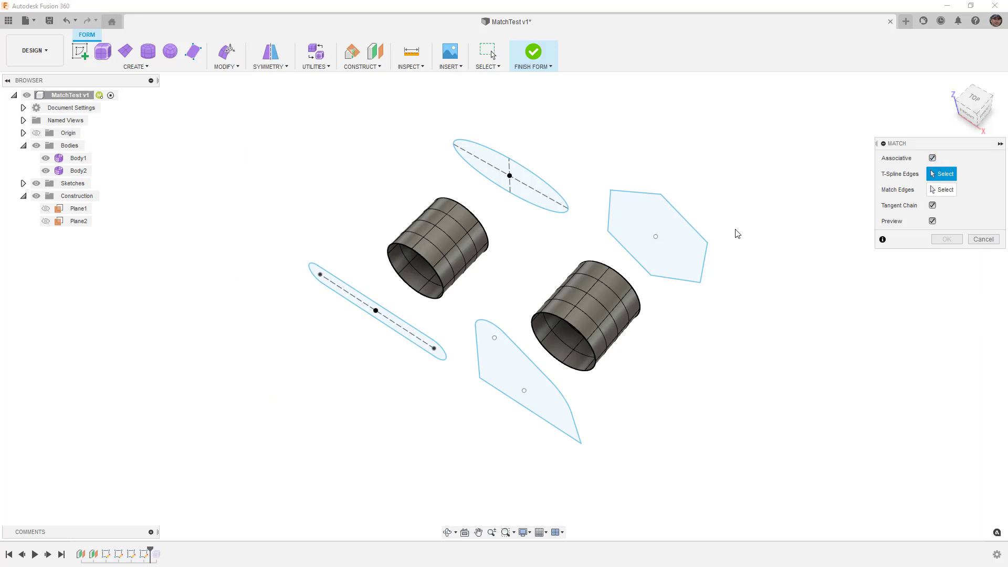
{"action": "scroll", "coordinate": [436, 271], "scroll_direction": "up", "scroll_amount": 2}
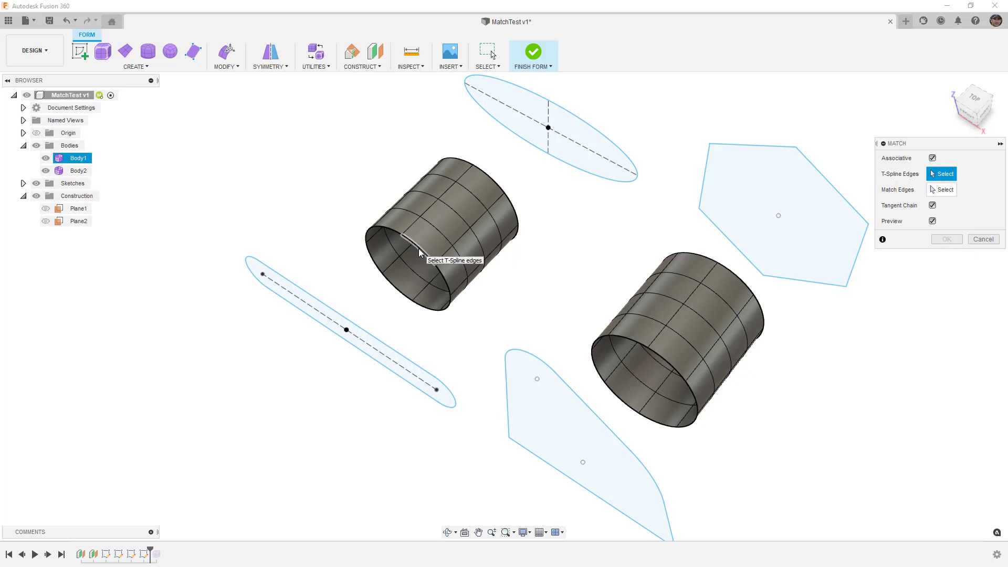
Step: Match the first cylinder's rim edges to the slot sketch line with Connected (G0) continuity
{"action": "left_click", "coordinate": [420, 254]}
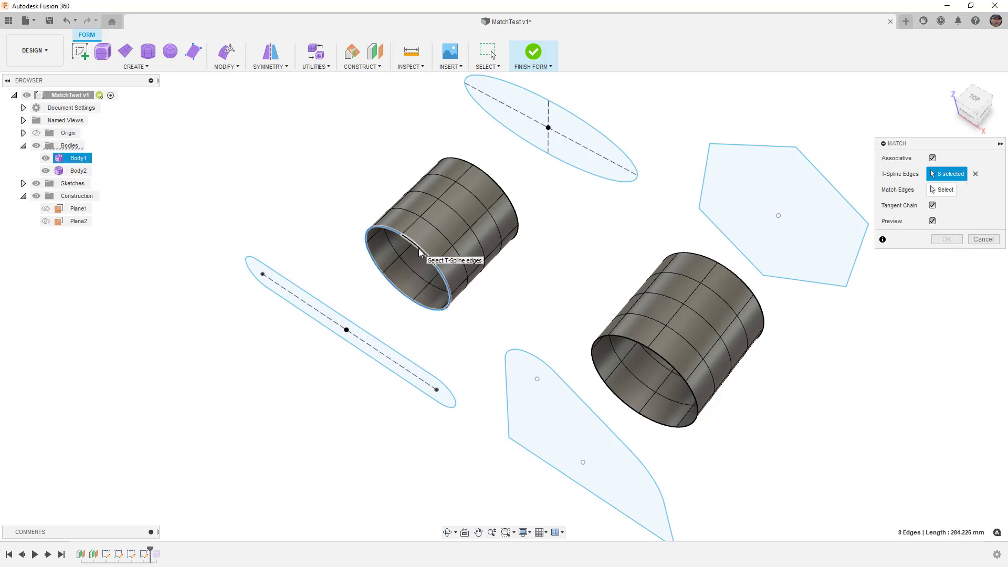
{"action": "left_click", "coordinate": [944, 190]}
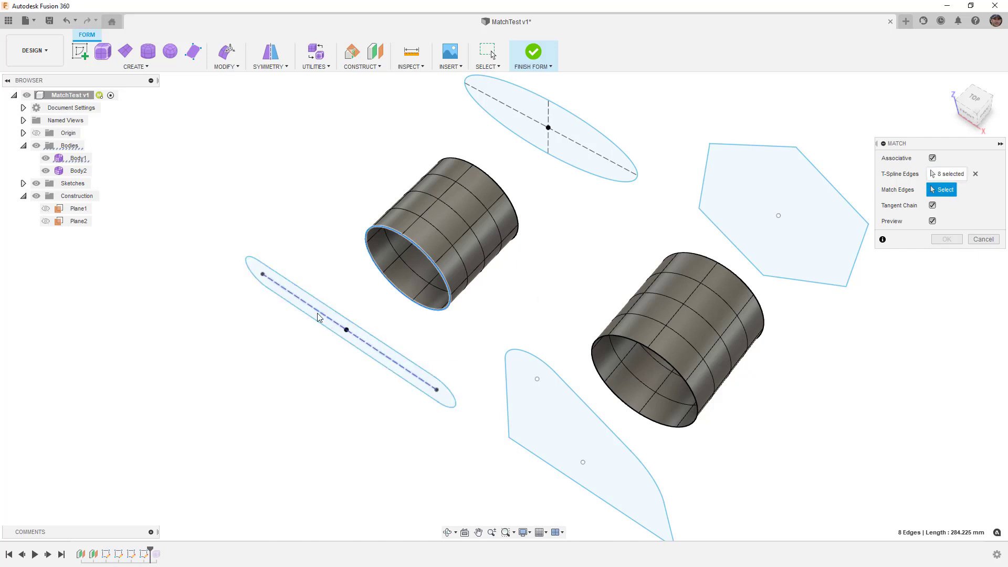
{"action": "left_click", "coordinate": [386, 355]}
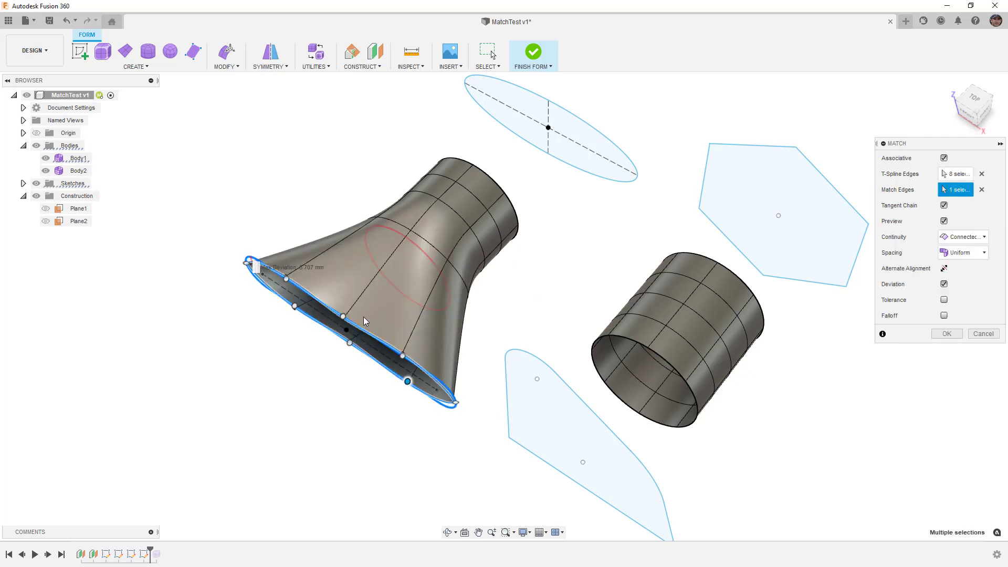
{"action": "middle_click_drag", "start_coordinate": [365, 322], "coordinate": [432, 307], "text": "shift"}
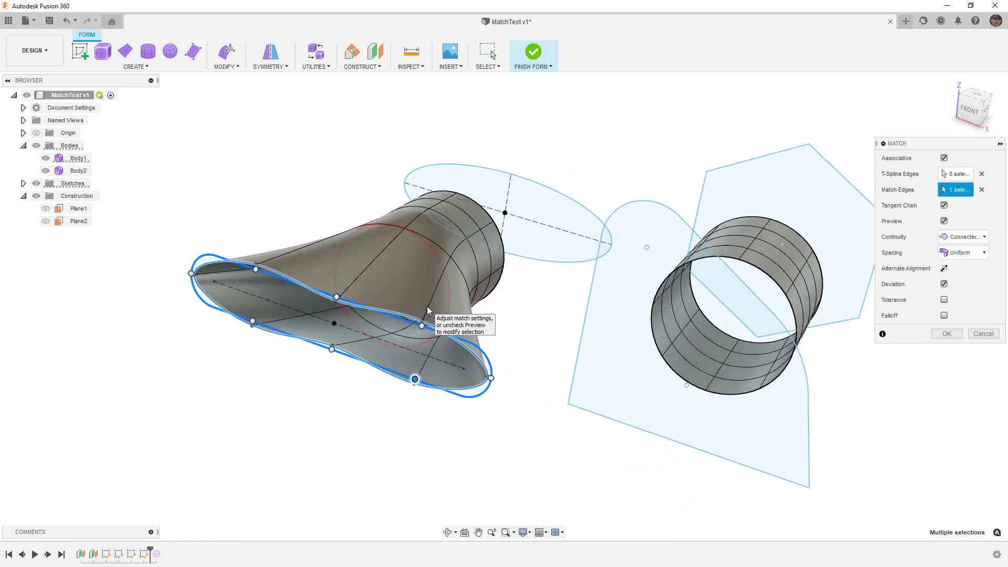
{"action": "scroll", "coordinate": [428, 310], "scroll_direction": "up", "scroll_amount": 1}
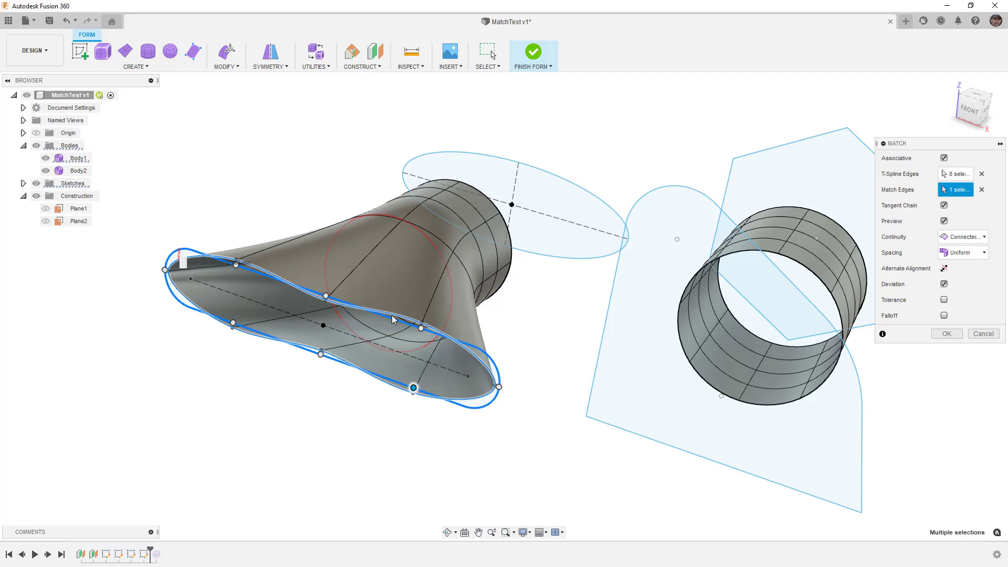
{"action": "scroll", "coordinate": [327, 303], "scroll_direction": "up", "scroll_amount": 1}
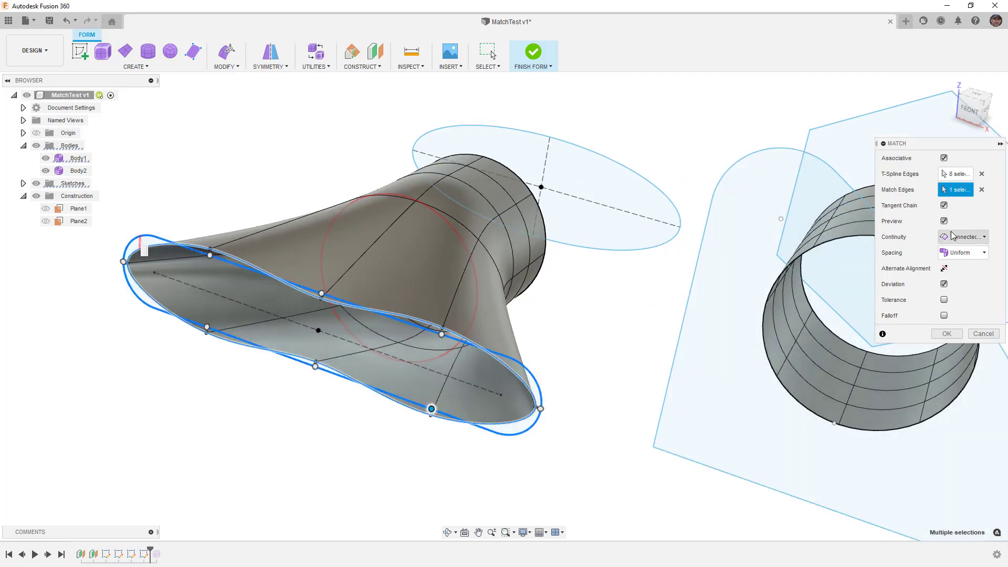
{"action": "left_click", "coordinate": [969, 239]}
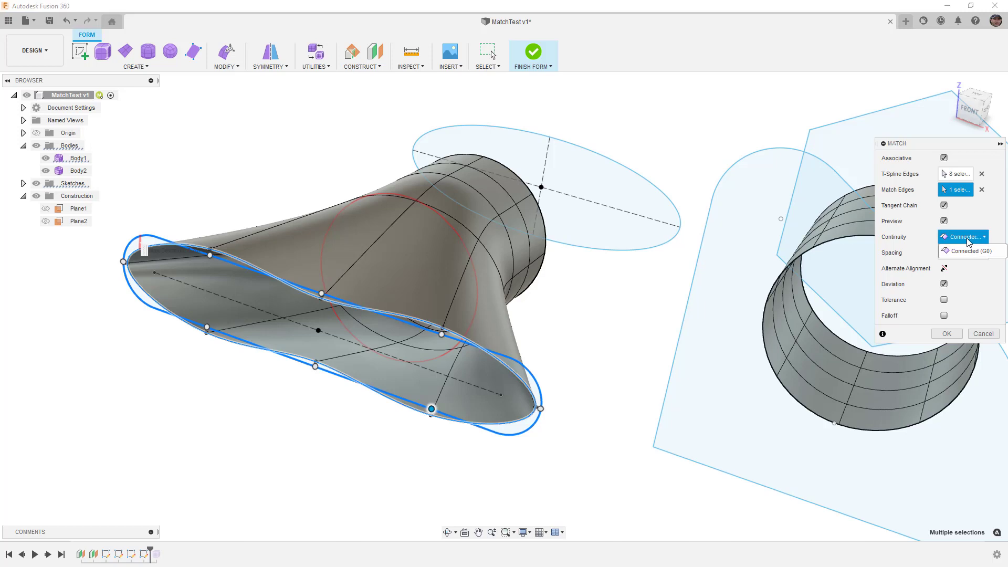
{"action": "left_click", "coordinate": [978, 252]}
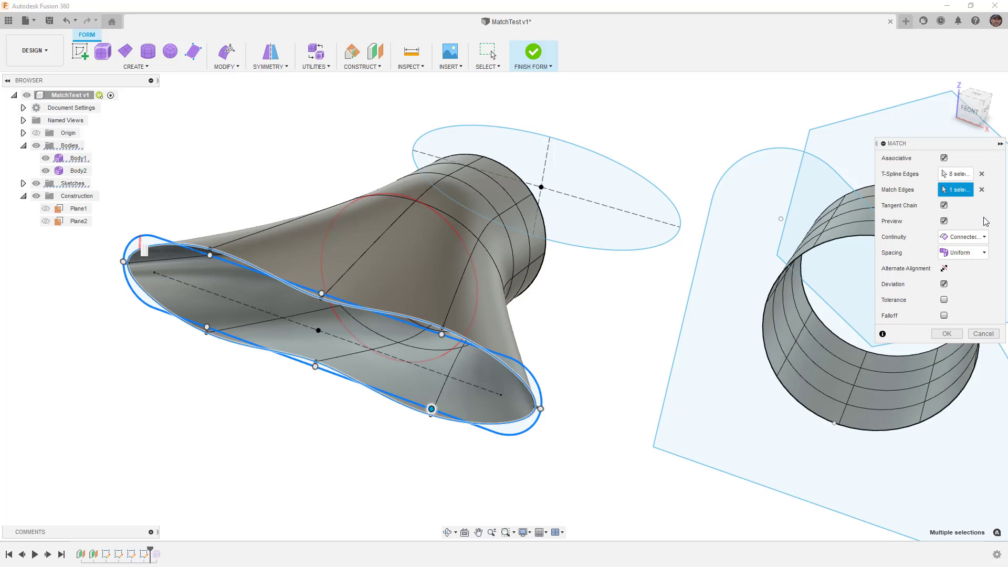
{"action": "left_click", "coordinate": [970, 110]}
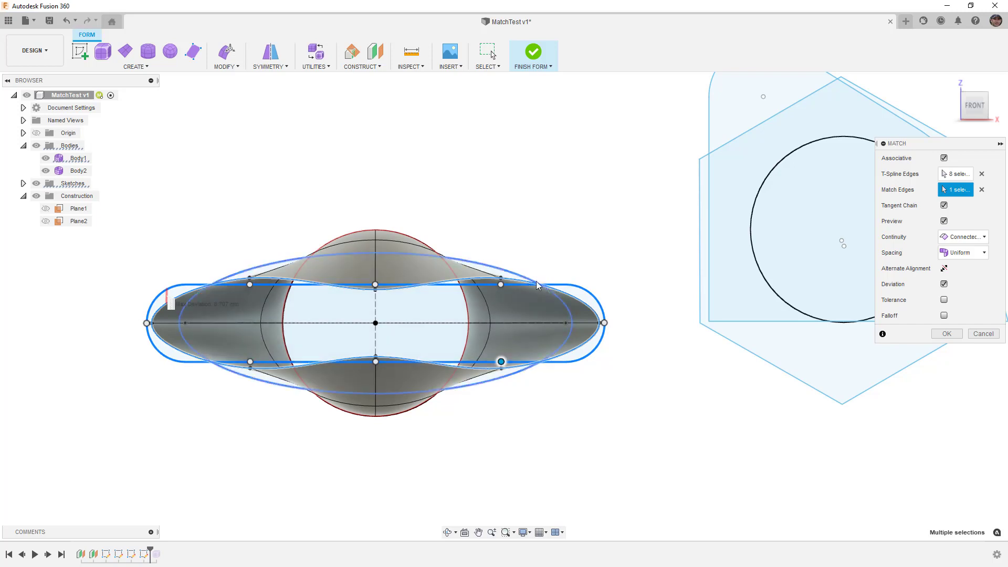
{"action": "scroll", "coordinate": [499, 331], "scroll_direction": "up", "scroll_amount": 2}
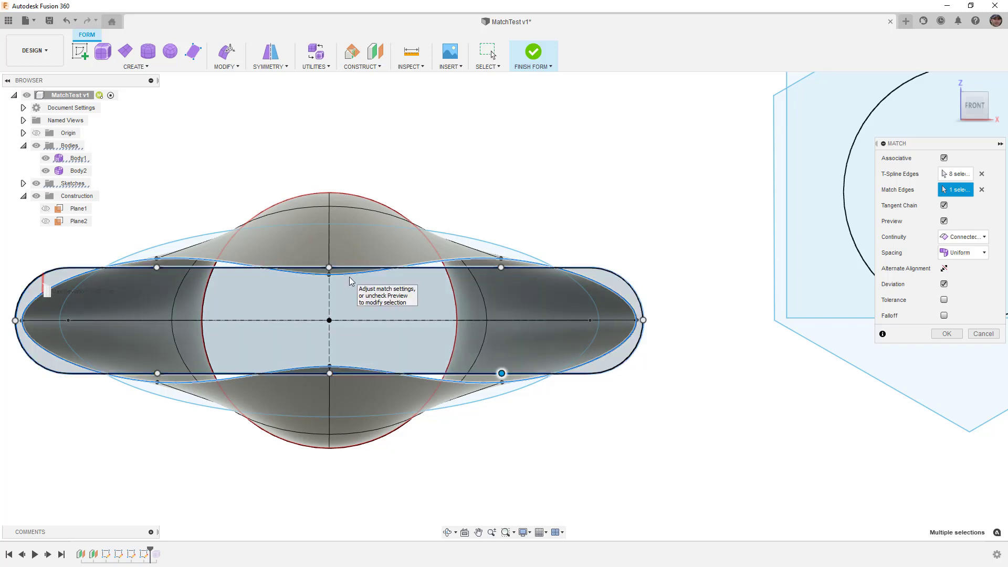
{"action": "middle_click_drag", "start_coordinate": [470, 190], "coordinate": [527, 185]}
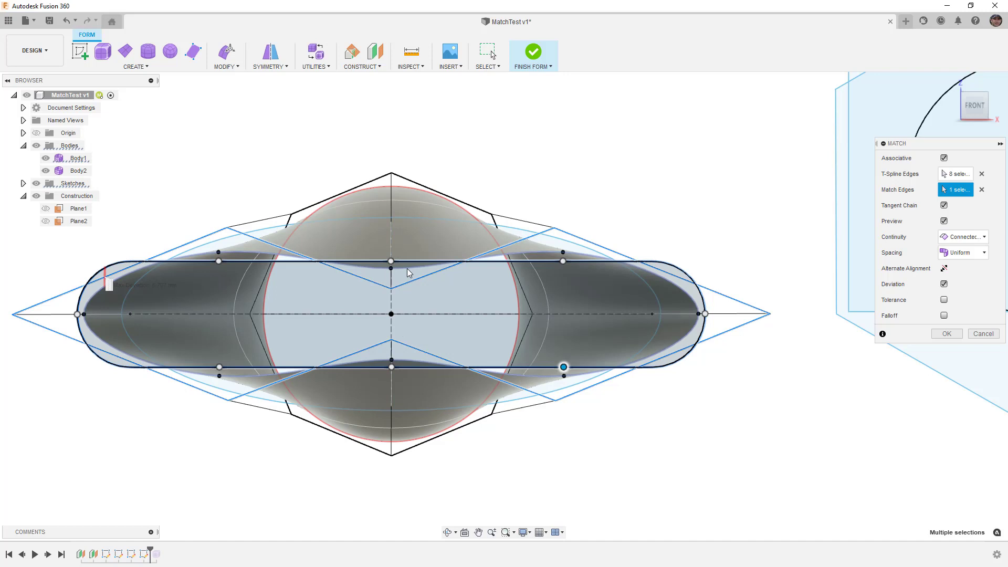
Step: Zoom and pan to reveal the right tip of the slot-matched body with deviation shown
{"action": "scroll", "coordinate": [412, 275], "scroll_direction": "up", "scroll_amount": 3}
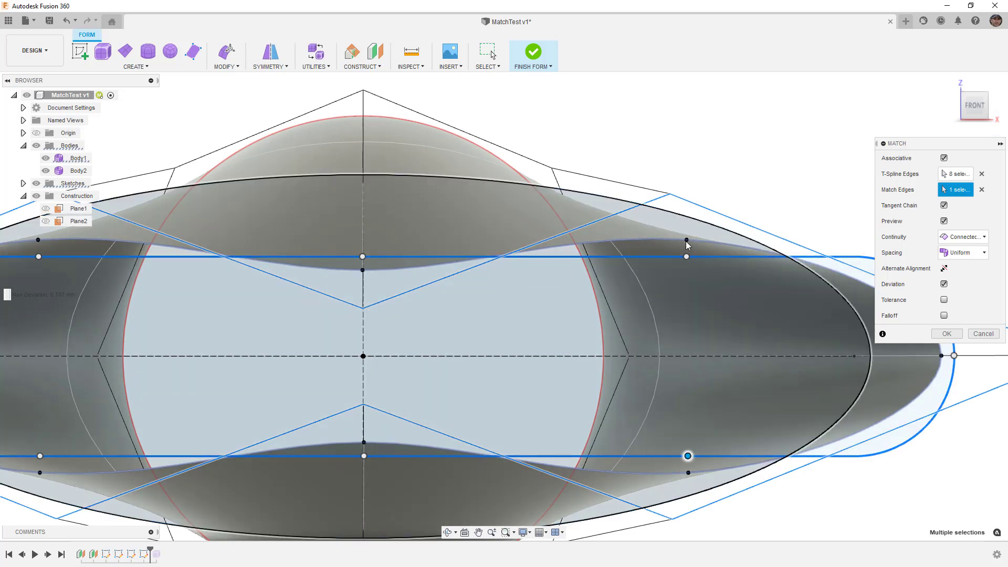
{"action": "scroll", "coordinate": [690, 242], "scroll_direction": "down", "scroll_amount": 2}
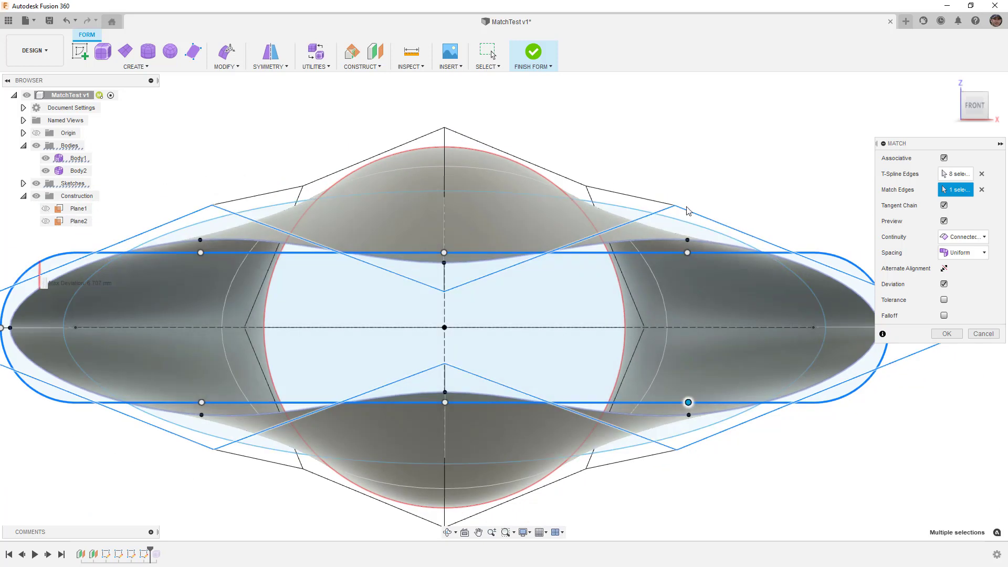
{"action": "middle_click_drag", "start_coordinate": [691, 201], "coordinate": [664, 201]}
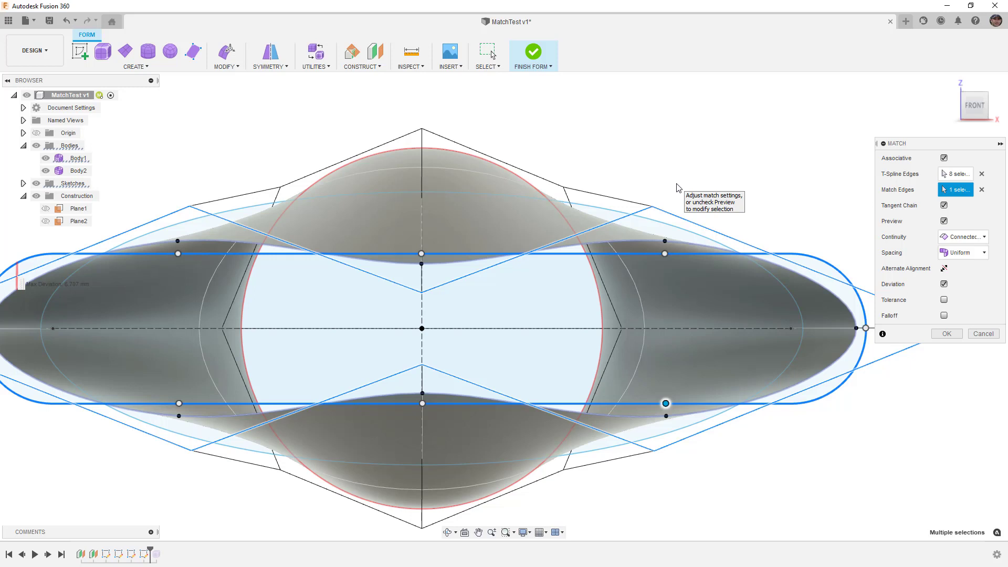
Step: Enable a 0.01 mm edge tolerance and inspect the slot fit showing 0.003 mm deviation
{"action": "left_click", "coordinate": [944, 300]}
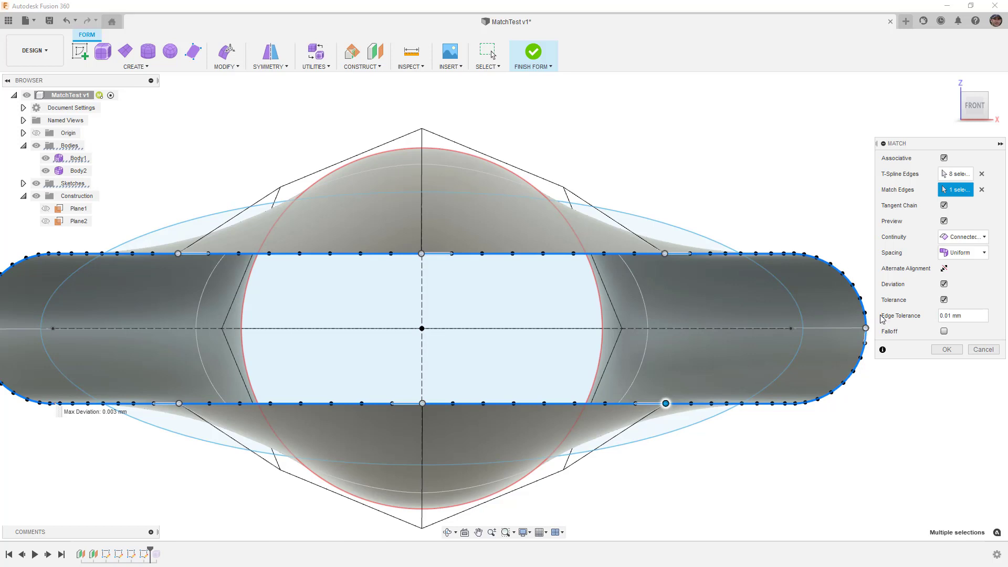
{"action": "middle_click_drag", "start_coordinate": [574, 306], "coordinate": [369, 318]}
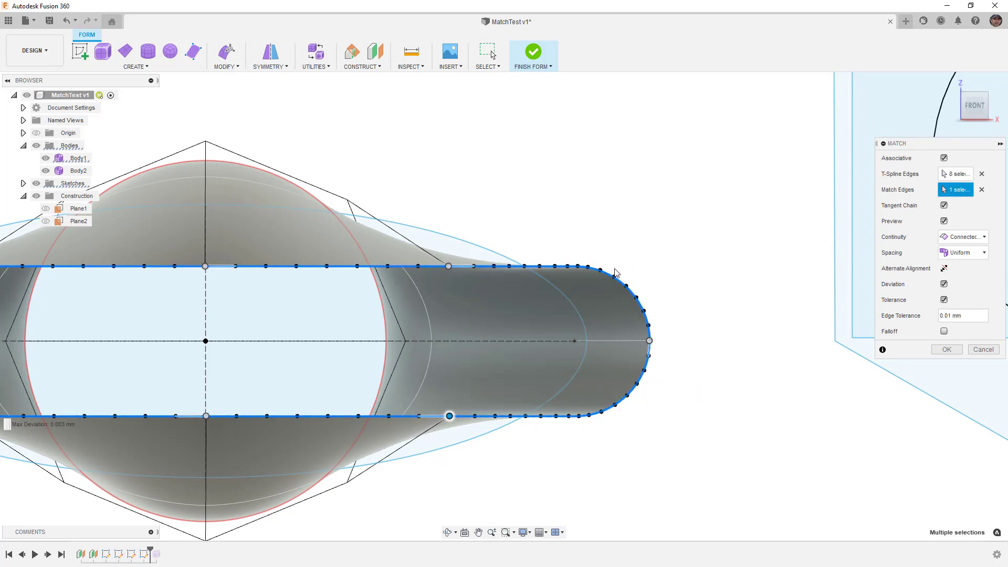
{"action": "scroll", "coordinate": [709, 283], "scroll_direction": "down", "scroll_amount": 3}
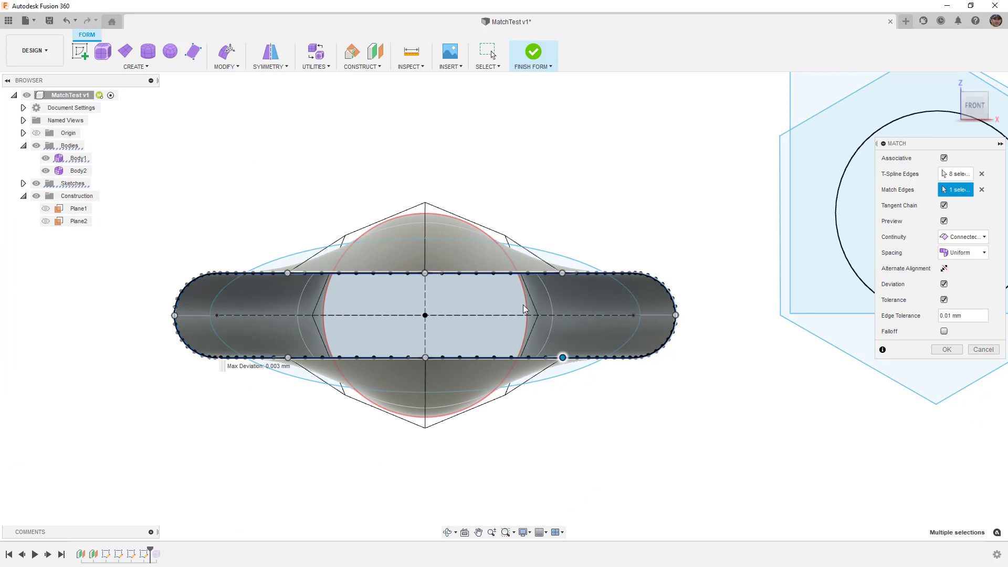
{"action": "scroll", "coordinate": [506, 307], "scroll_direction": "up", "scroll_amount": 1}
{"action": "scroll", "coordinate": [498, 313], "scroll_direction": "up", "scroll_amount": 1}
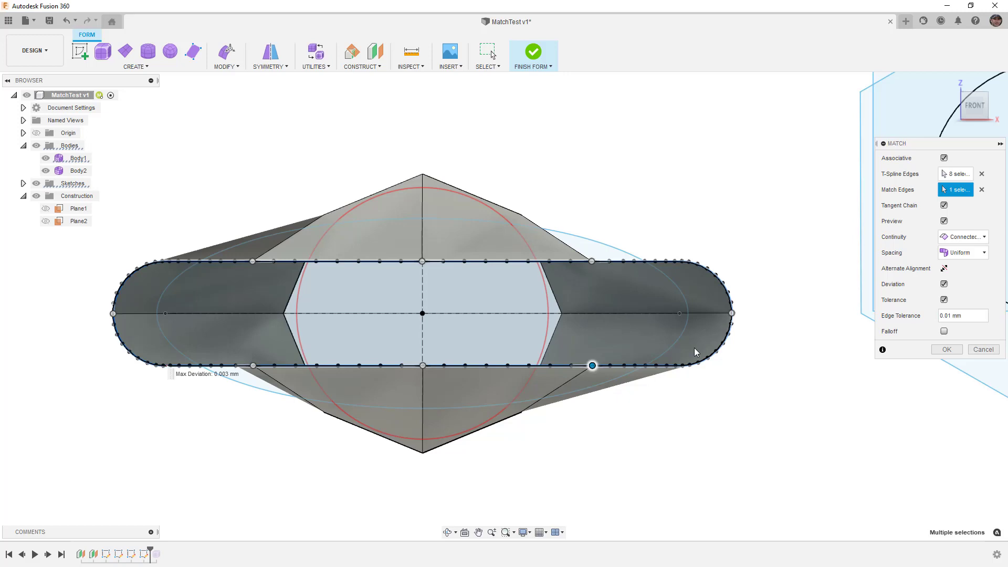
Step: Orbit and zoom around the slot end to inspect the matched edge and surface
{"action": "middle_click_drag", "start_coordinate": [694, 347], "coordinate": [588, 315], "text": "shift"}
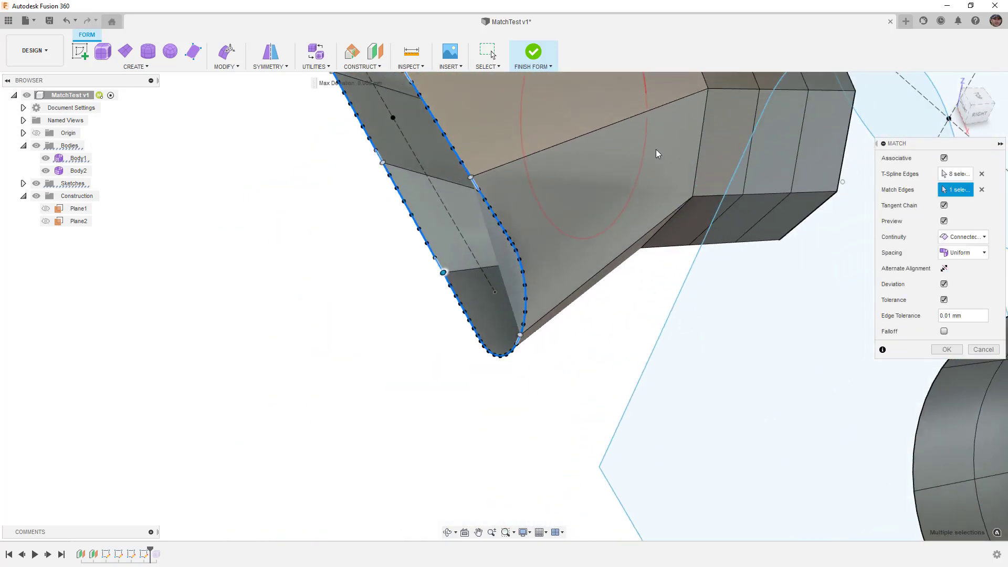
{"action": "middle_click_drag", "start_coordinate": [523, 192], "coordinate": [540, 218], "text": "shift"}
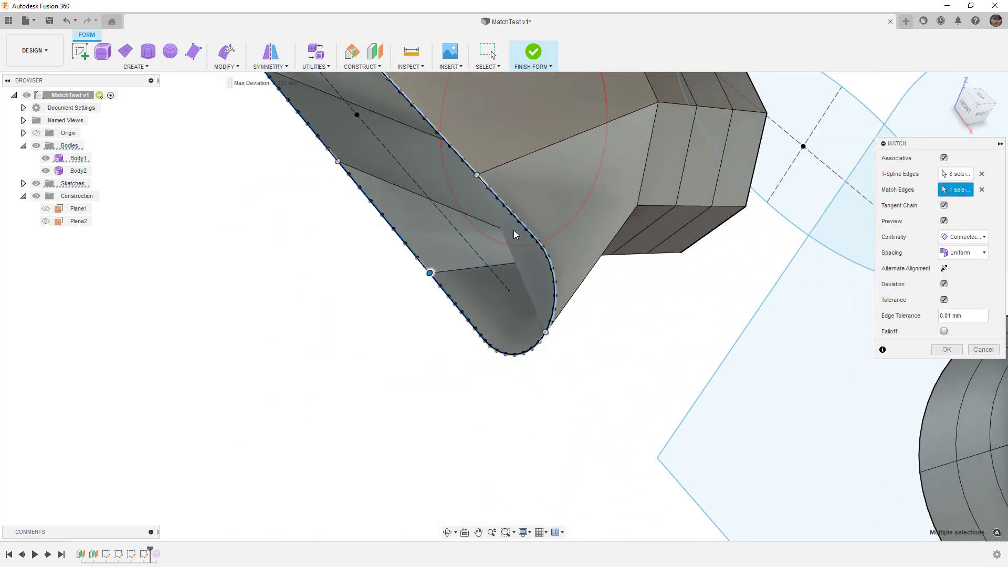
{"action": "middle_click_drag", "start_coordinate": [525, 269], "coordinate": [597, 274], "text": "shift"}
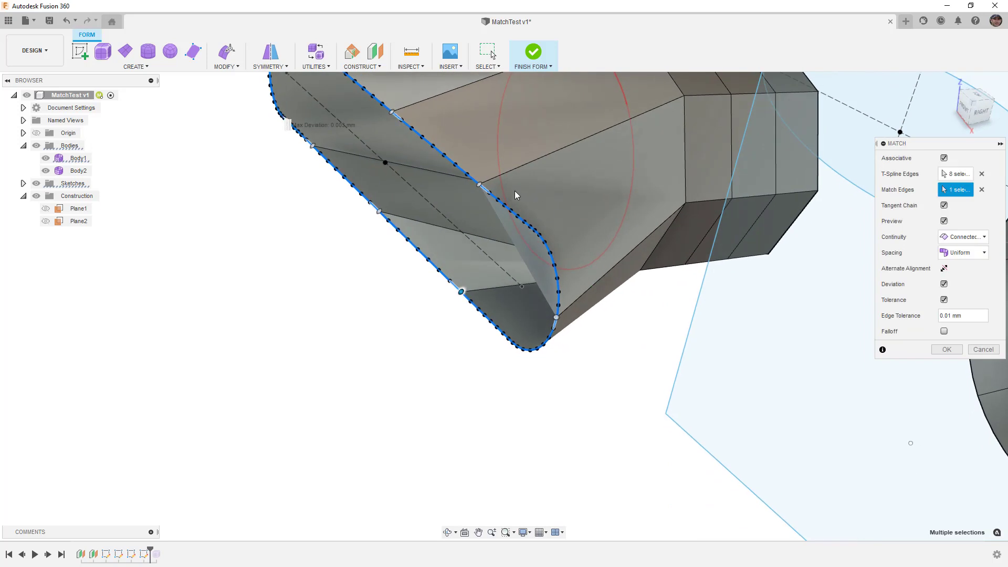
{"action": "middle_click_drag", "start_coordinate": [594, 215], "coordinate": [579, 199], "text": "shift"}
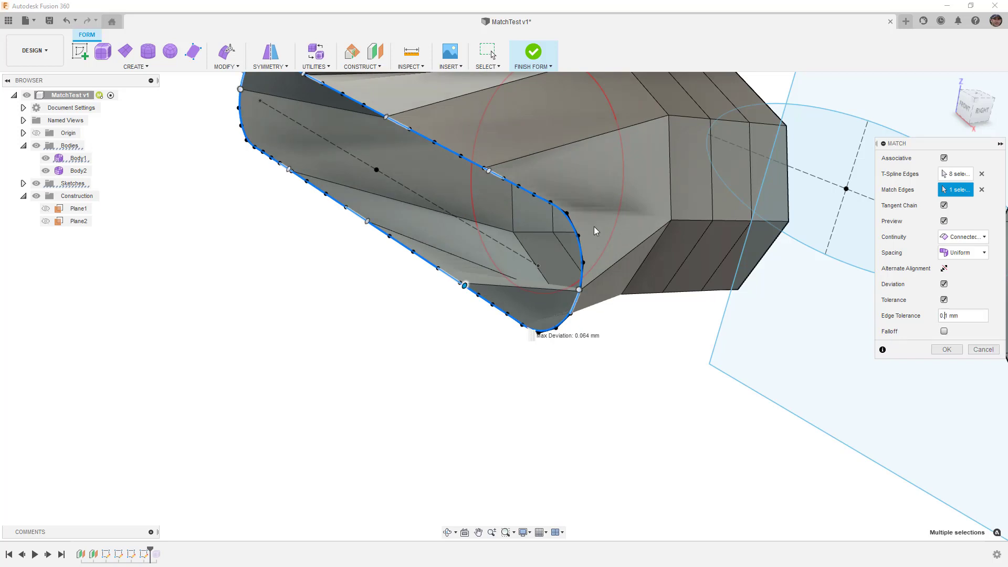
{"action": "scroll", "coordinate": [575, 215], "scroll_direction": "up", "scroll_amount": 3}
{"action": "scroll", "coordinate": [575, 215], "scroll_direction": "up", "scroll_amount": 3}
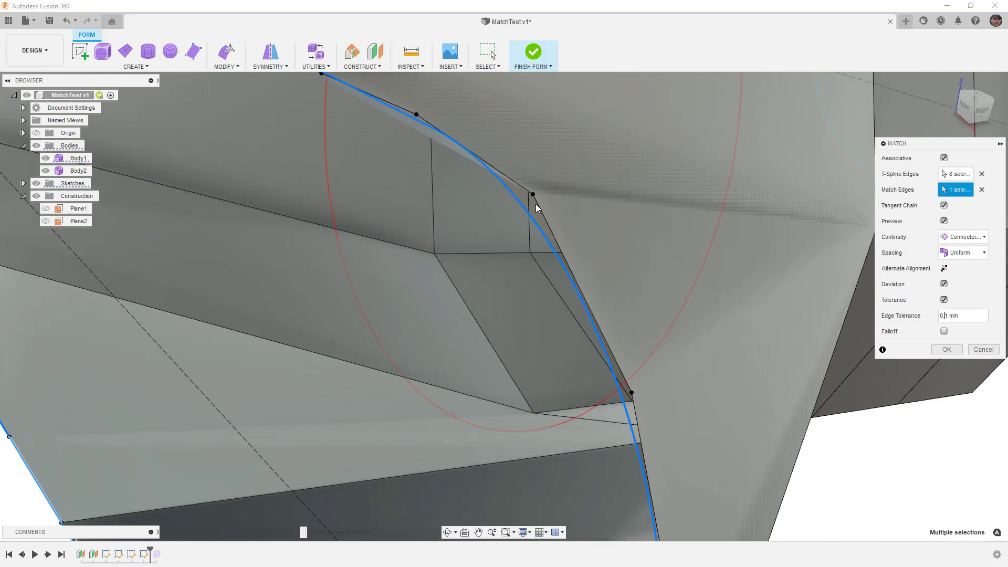
{"action": "scroll", "coordinate": [537, 209], "scroll_direction": "down", "scroll_amount": 6}
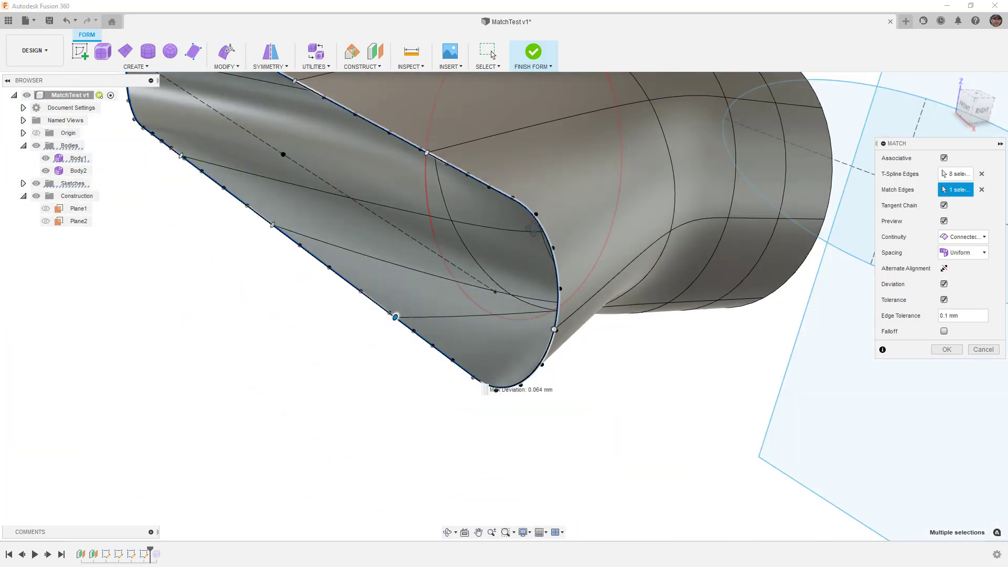
{"action": "scroll", "coordinate": [528, 209], "scroll_direction": "up", "scroll_amount": 6}
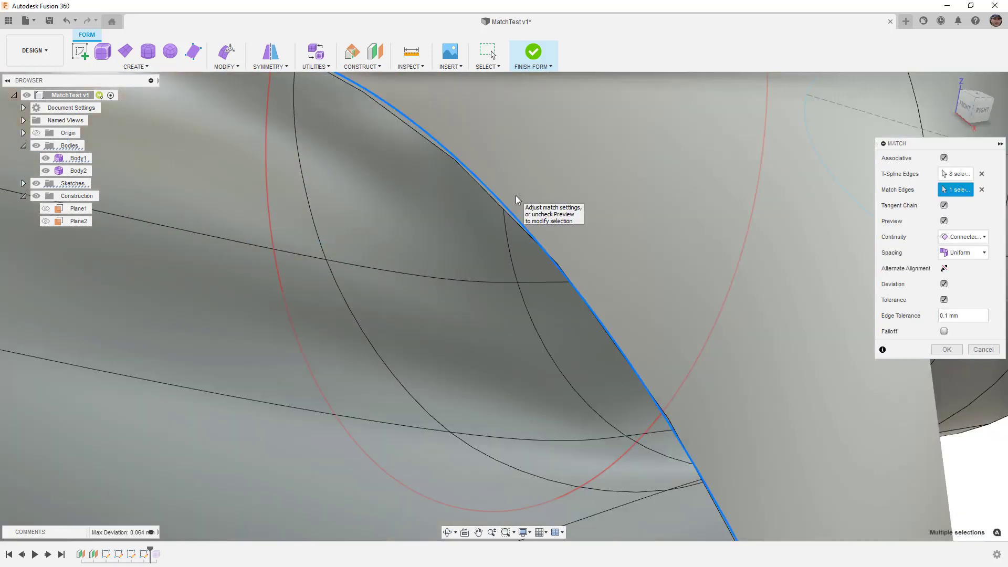
{"action": "scroll", "coordinate": [462, 176], "scroll_direction": "down", "scroll_amount": 5}
{"action": "scroll", "coordinate": [486, 204], "scroll_direction": "up", "scroll_amount": 4}
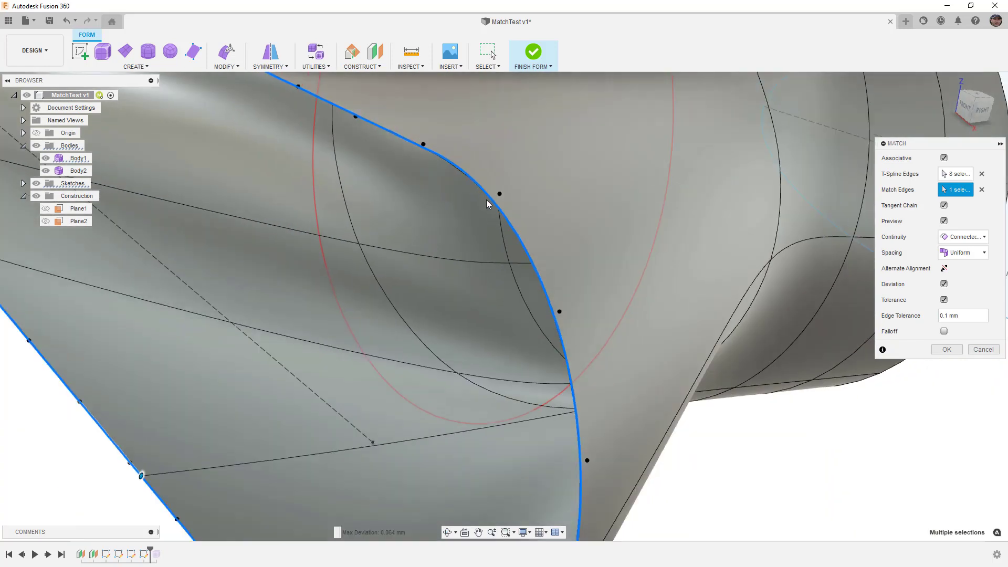
{"action": "scroll", "coordinate": [486, 200], "scroll_direction": "down", "scroll_amount": 5}
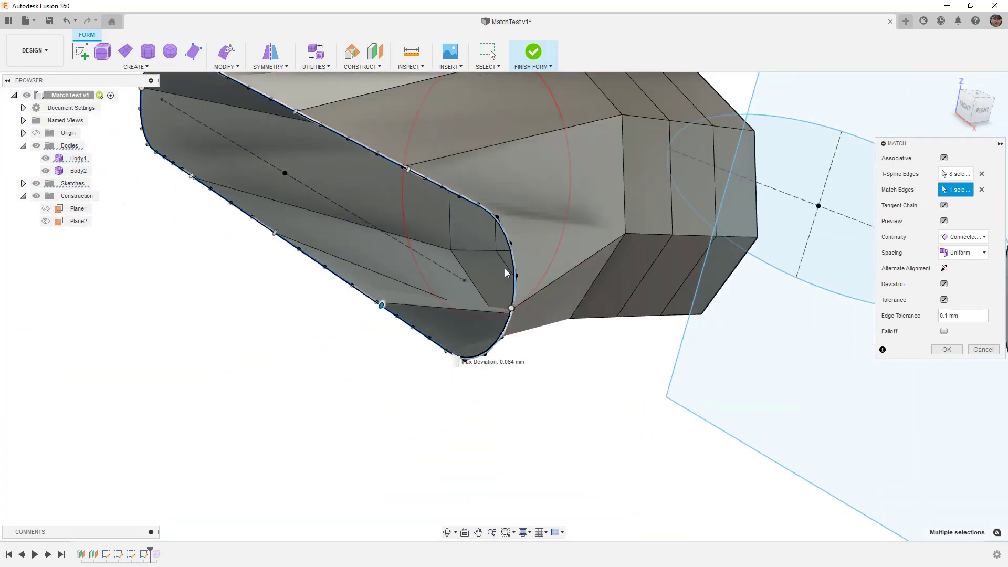
Step: Orbit around the opening to check the match preview for wrinkles
{"action": "middle_click_drag", "start_coordinate": [506, 271], "coordinate": [537, 271], "text": "shift"}
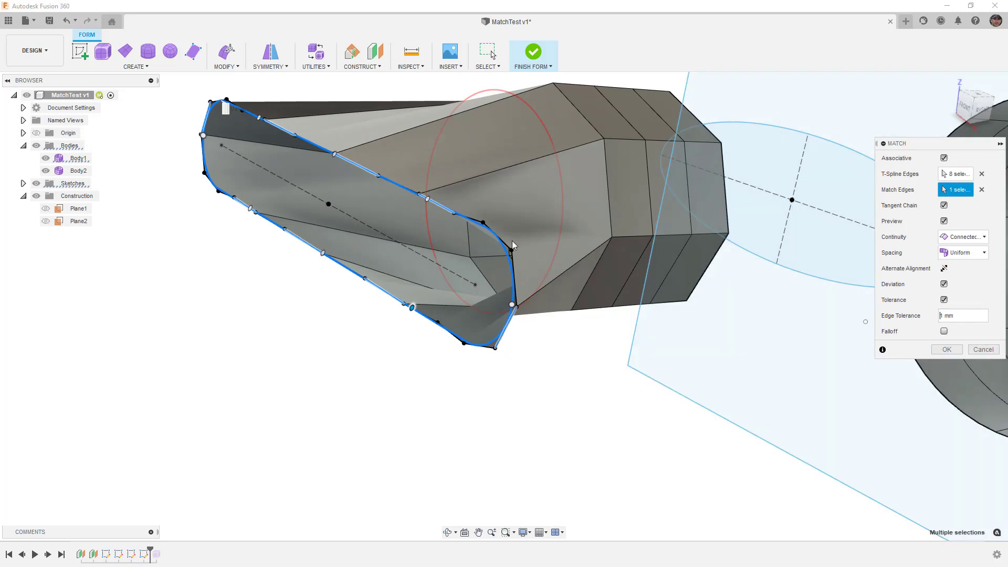
{"action": "mouse_move", "coordinate": [478, 235]}
{"action": "middle_mouse_down", "text": "shift"}
{"action": "mouse_move", "coordinate": [432, 240]}
{"action": "mouse_move", "coordinate": [481, 235]}
{"action": "middle_mouse_up", "text": "shift"}
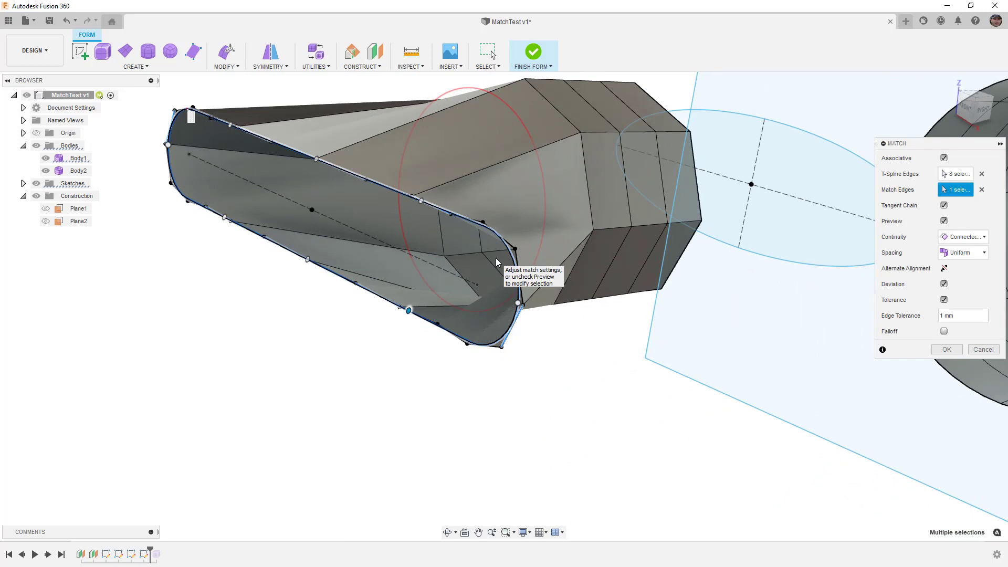
{"action": "middle_click_drag", "start_coordinate": [590, 291], "coordinate": [508, 292], "text": "shift"}
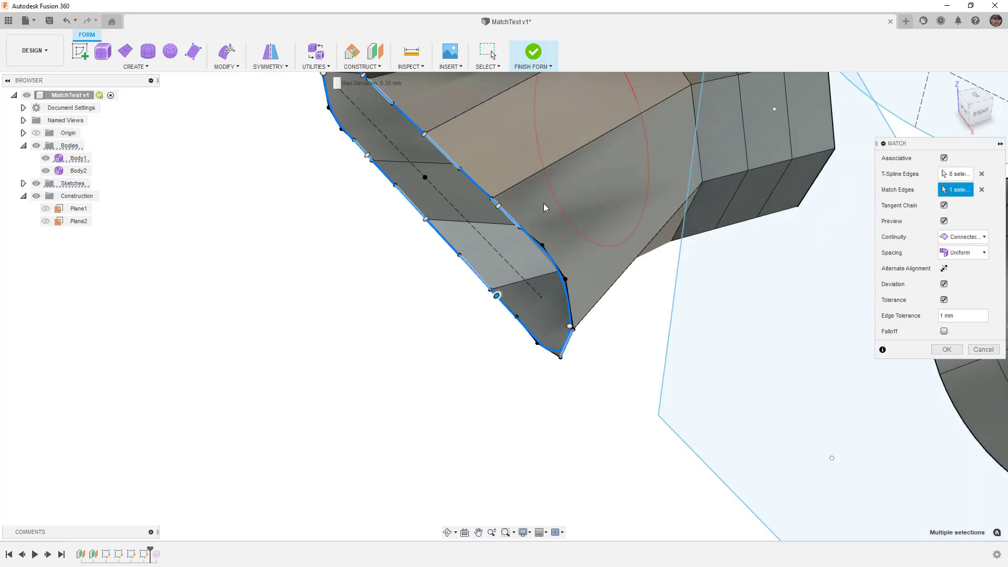
{"action": "mouse_move", "coordinate": [588, 226]}
{"action": "middle_mouse_down", "text": "shift"}
{"action": "mouse_move", "coordinate": [592, 253]}
{"action": "mouse_move", "coordinate": [587, 239]}
{"action": "mouse_move", "coordinate": [557, 252]}
{"action": "mouse_move", "coordinate": [588, 241]}
{"action": "middle_mouse_up", "text": "shift"}
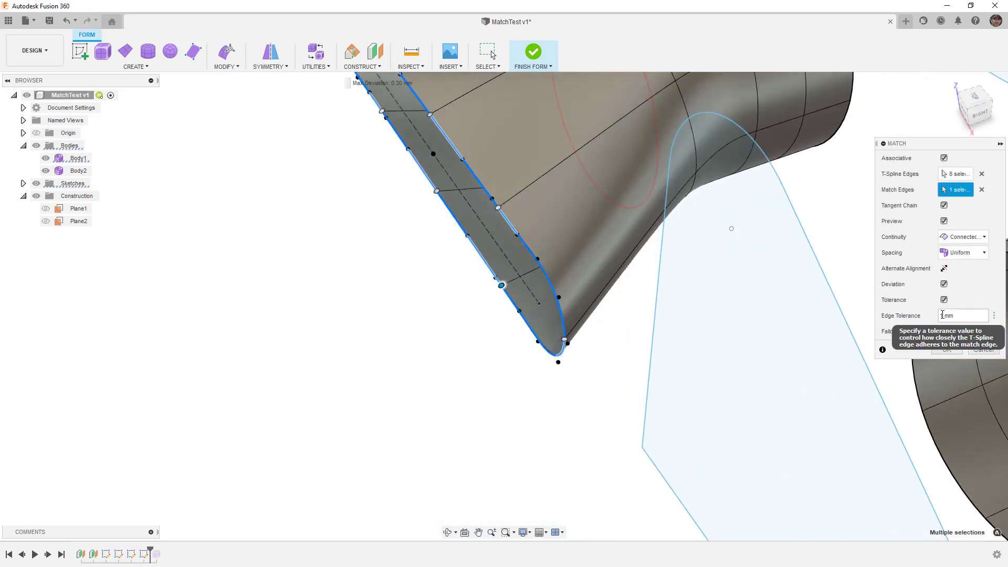
Step: Set the edge tolerance to 0.1 mm and commit the feature as Match1
{"action": "left_click", "coordinate": [942, 315]}
{"action": "type", "text": "."}
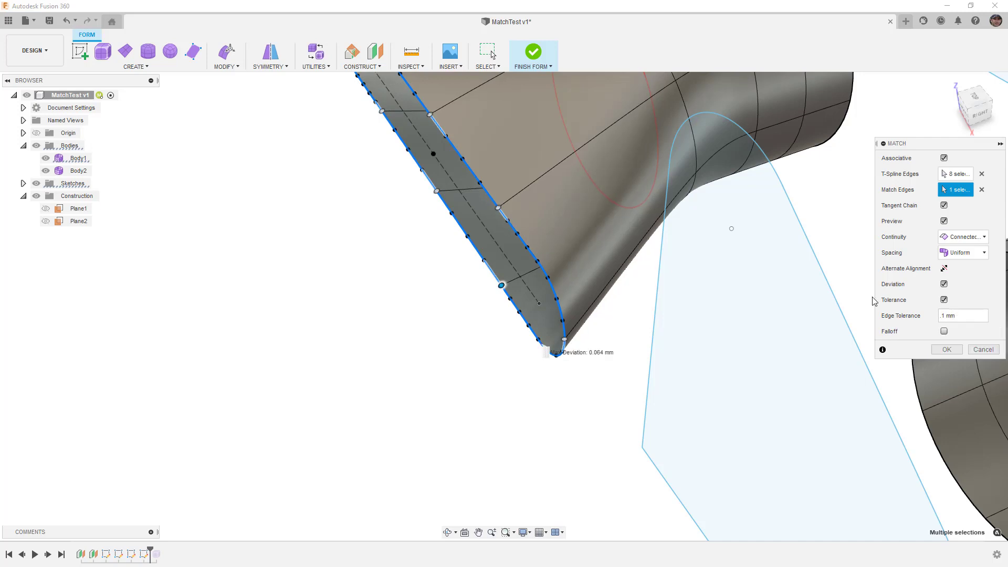
{"action": "left_click", "coordinate": [948, 350]}
{"action": "key", "text": "F6"}
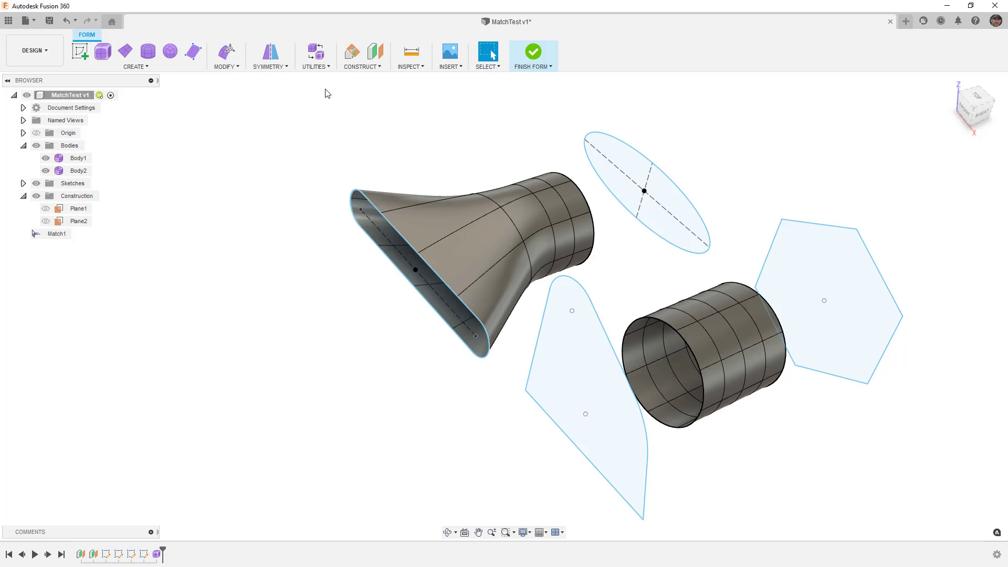
Step: Repeat Match, matching the funnel's narrow-end edge loop to the elliptical sketch edge
{"action": "right_click", "coordinate": [305, 104]}
{"action": "left_click", "coordinate": [309, 83]}
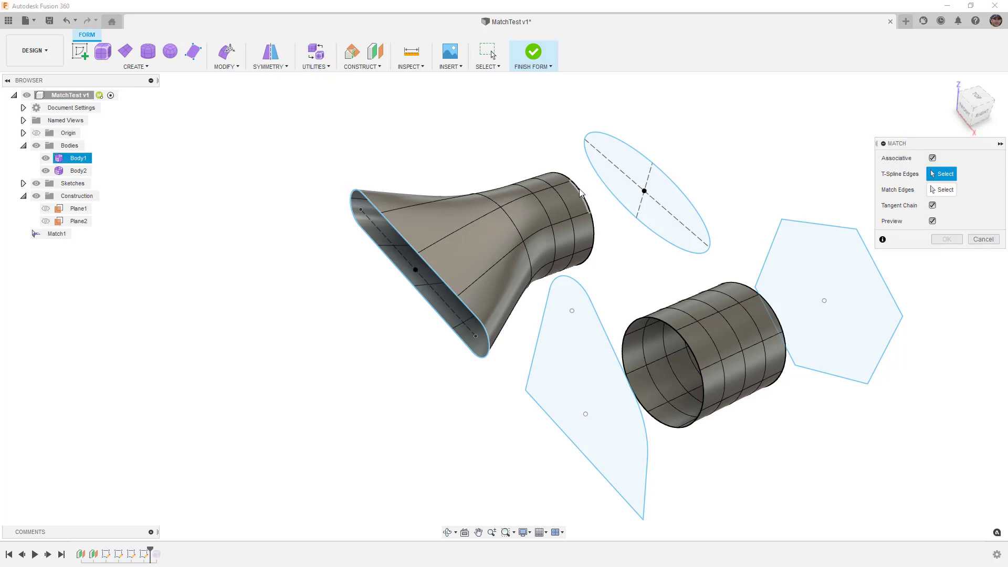
{"action": "left_click", "coordinate": [590, 207]}
{"action": "left_click", "coordinate": [945, 190]}
{"action": "left_click", "coordinate": [691, 196]}
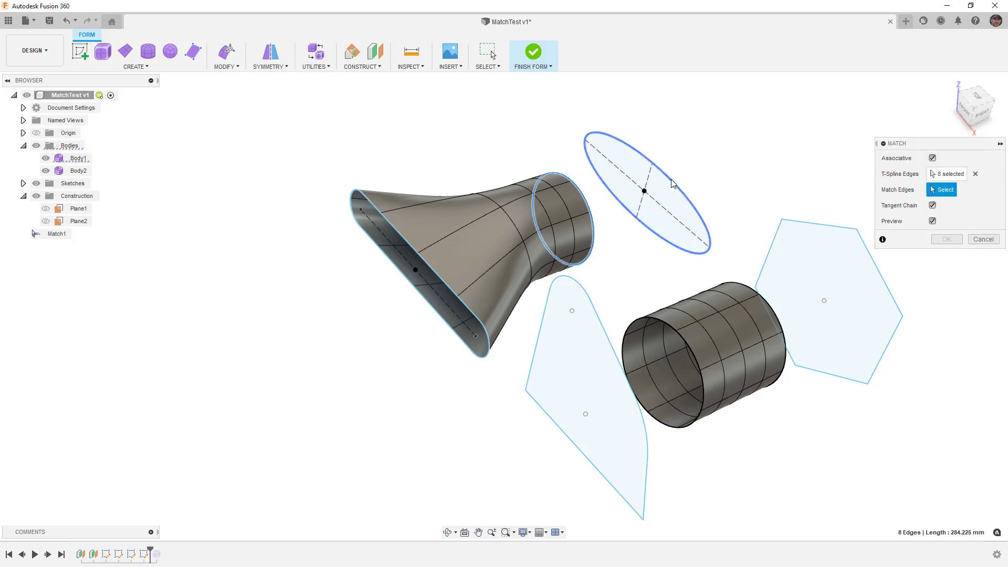
Step: Orbit, zoom and view from the back to inspect the ellipse match (0.011 mm deviation)
{"action": "middle_click_drag", "start_coordinate": [715, 195], "coordinate": [589, 217], "text": "shift"}
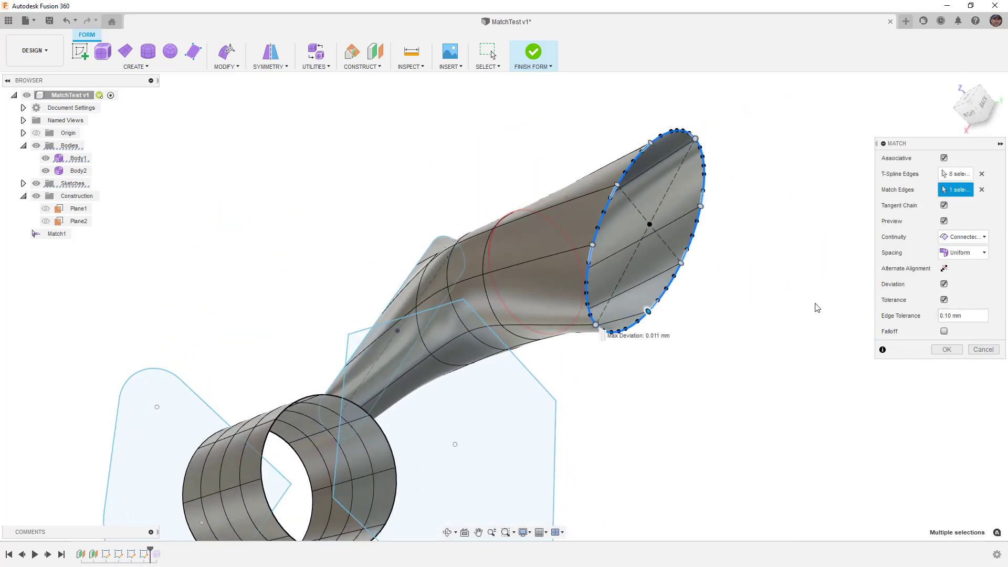
{"action": "scroll", "coordinate": [687, 256], "scroll_direction": "up", "scroll_amount": 3}
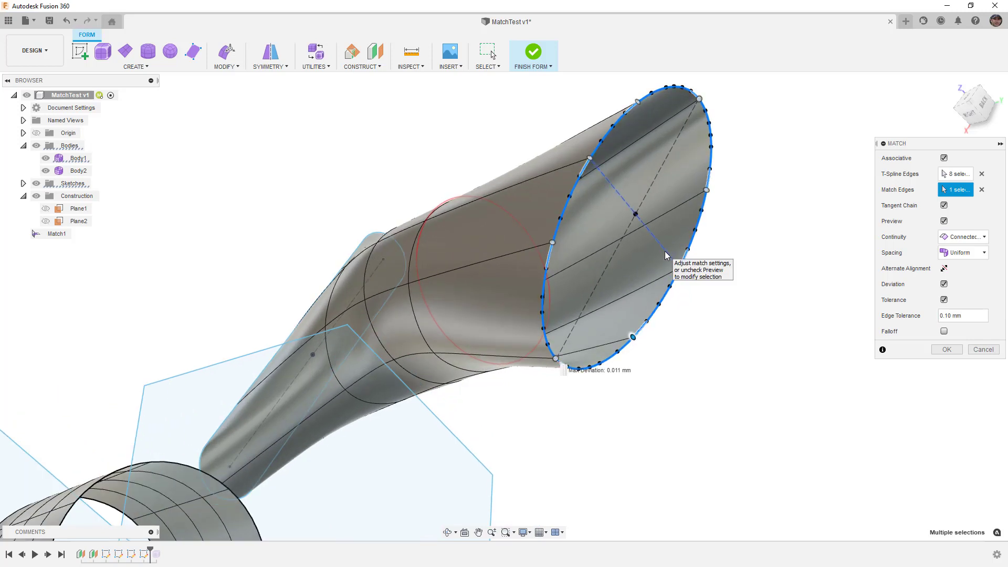
{"action": "scroll", "coordinate": [638, 248], "scroll_direction": "up", "scroll_amount": 2}
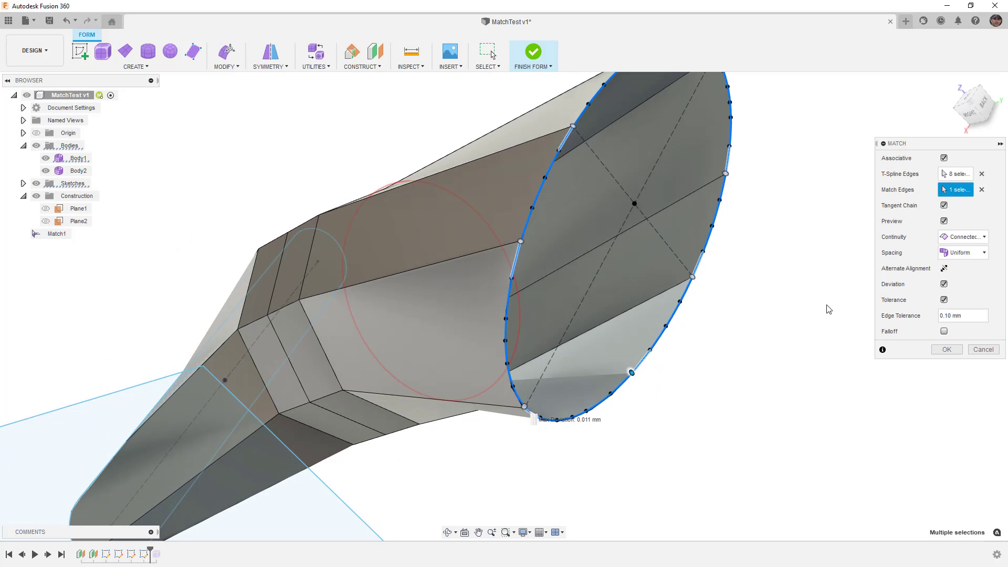
{"action": "left_click", "coordinate": [985, 105]}
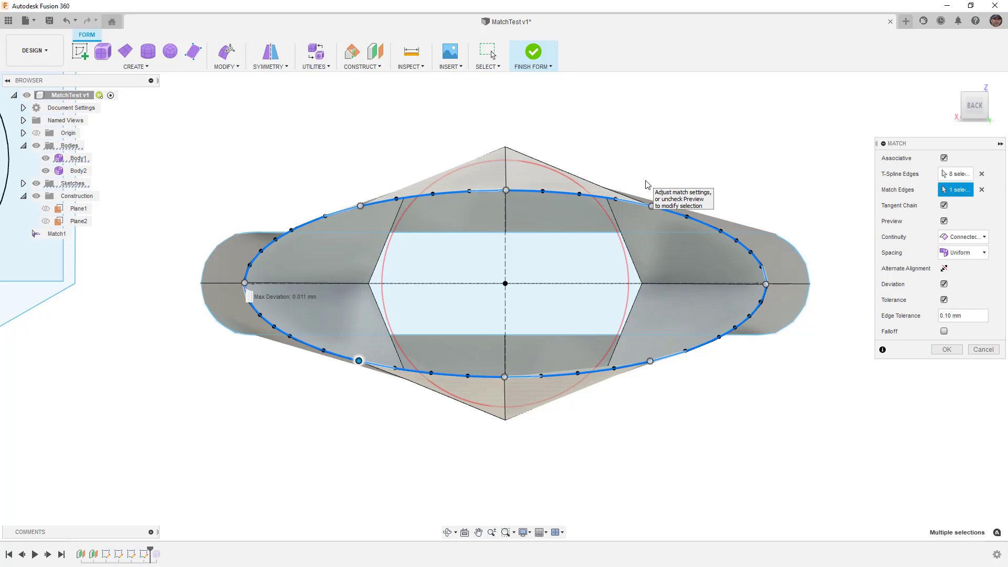
{"action": "middle_click_drag", "start_coordinate": [383, 215], "coordinate": [420, 306], "text": "shift"}
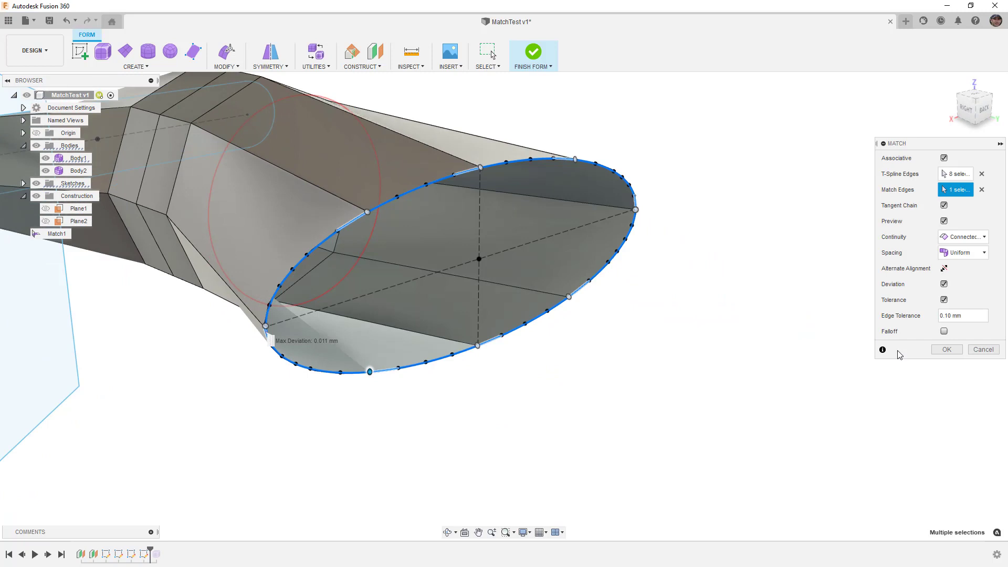
{"action": "left_click", "coordinate": [945, 300]}
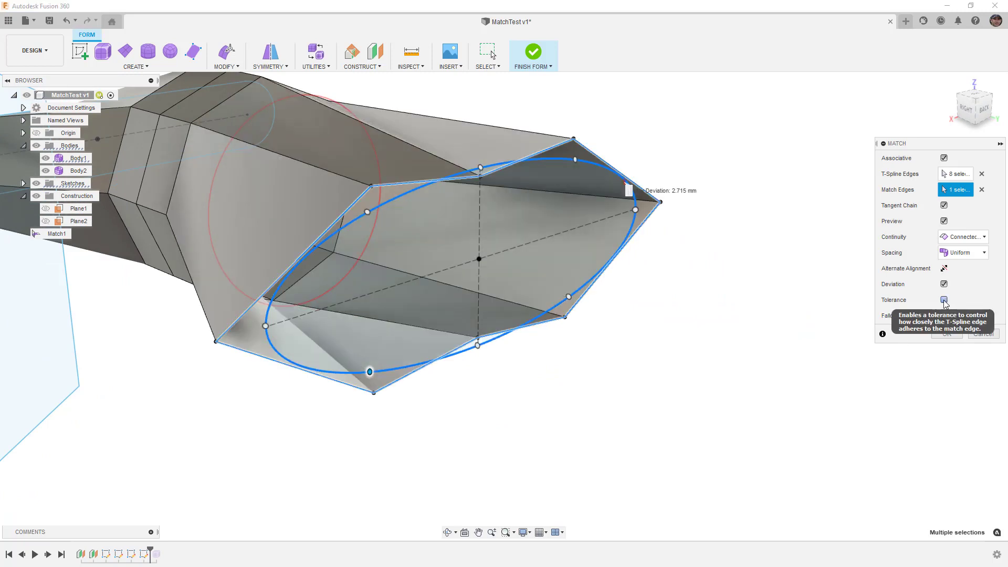
{"action": "mouse_move", "coordinate": [712, 371]}
{"action": "middle_mouse_down", "text": "shift"}
{"action": "mouse_move", "coordinate": [683, 368]}
{"action": "mouse_move", "coordinate": [706, 364]}
{"action": "middle_mouse_up", "text": "shift"}
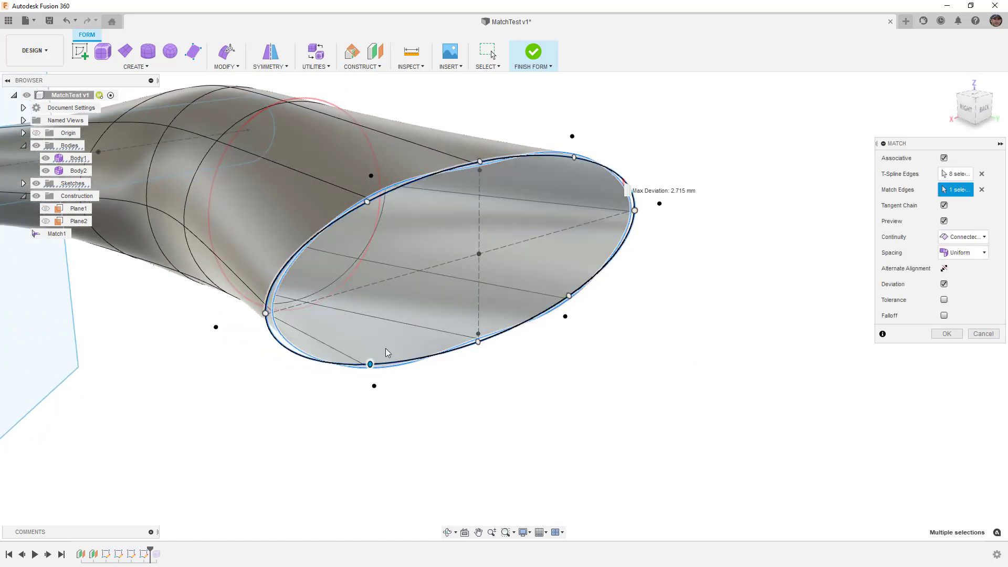
{"action": "scroll", "coordinate": [251, 315], "scroll_direction": "up", "scroll_amount": 1}
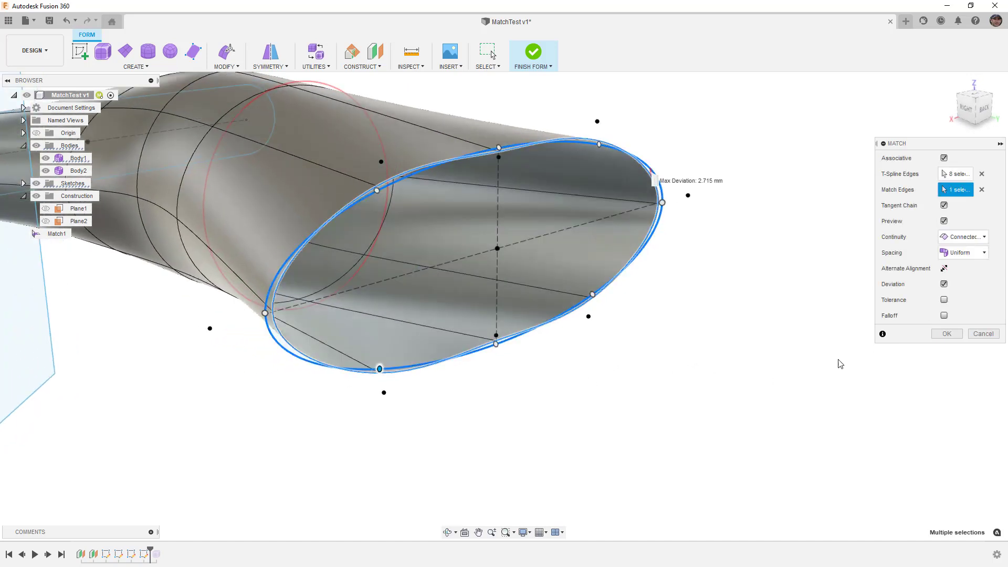
{"action": "left_click", "coordinate": [944, 300]}
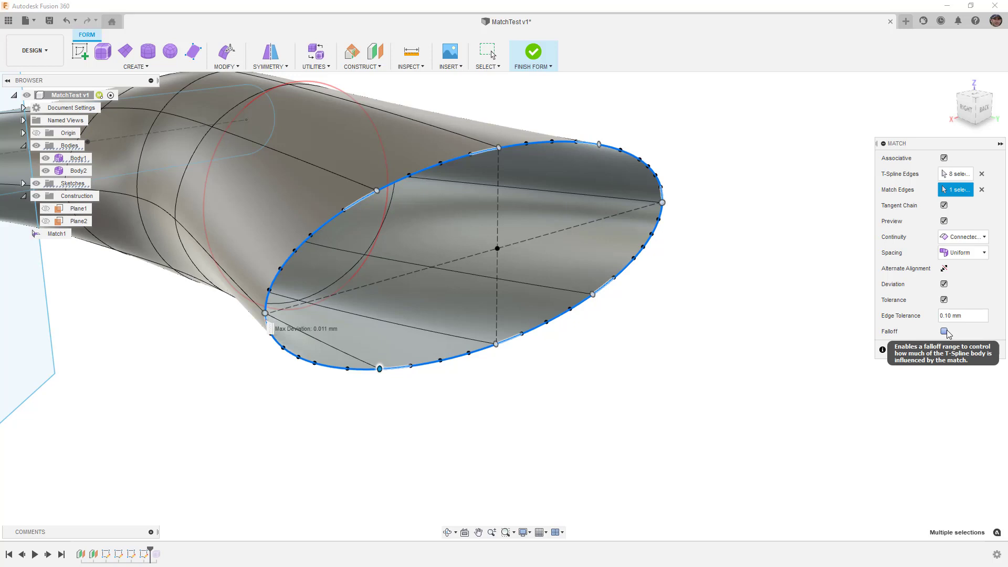
{"action": "middle_click_drag", "start_coordinate": [850, 330], "coordinate": [786, 326], "text": "shift"}
{"action": "left_click", "coordinate": [965, 253]}
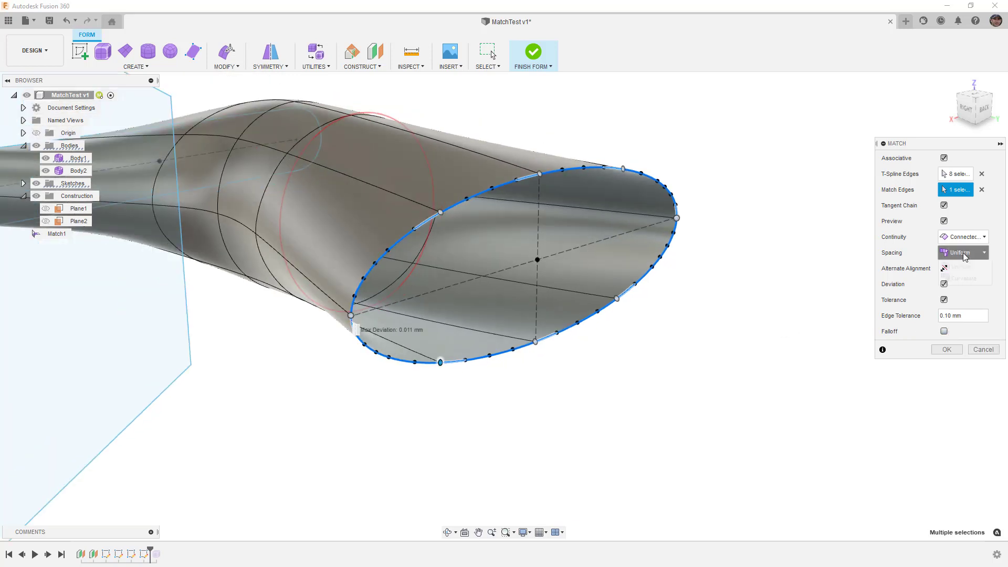
{"action": "left_click", "coordinate": [966, 280]}
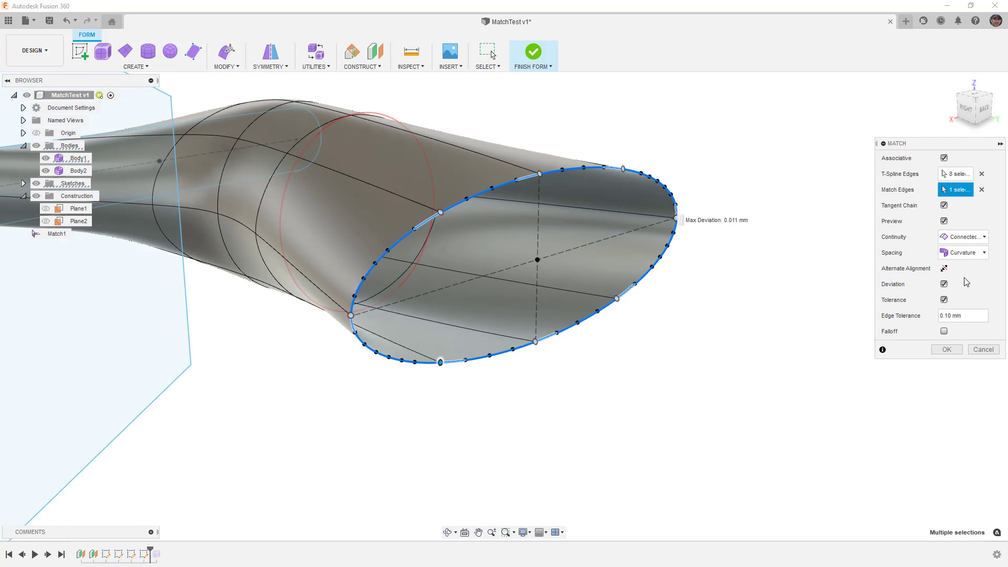
{"action": "left_click", "coordinate": [965, 253]}
{"action": "left_click", "coordinate": [970, 268]}
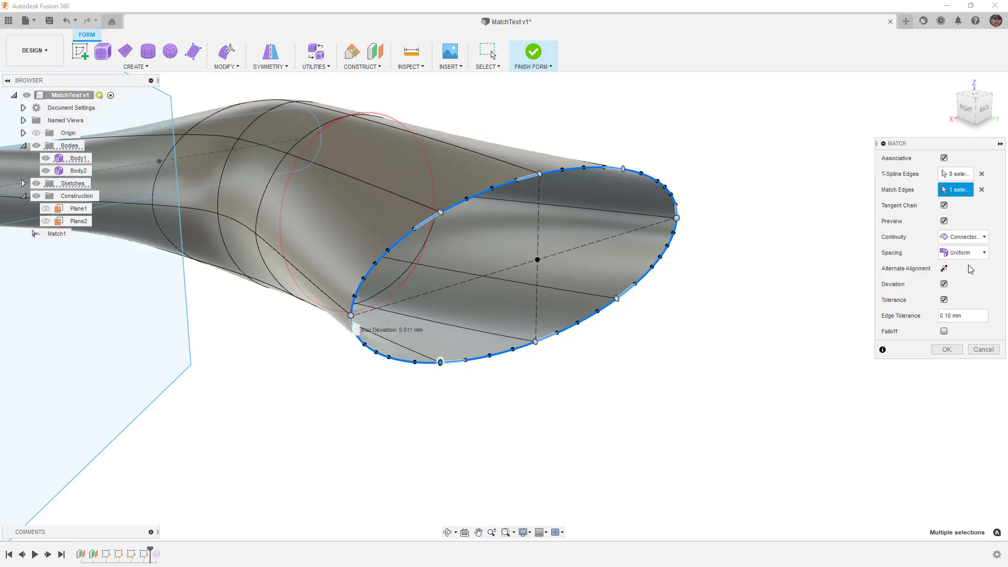
{"action": "scroll", "coordinate": [808, 268], "scroll_direction": "down", "scroll_amount": 1}
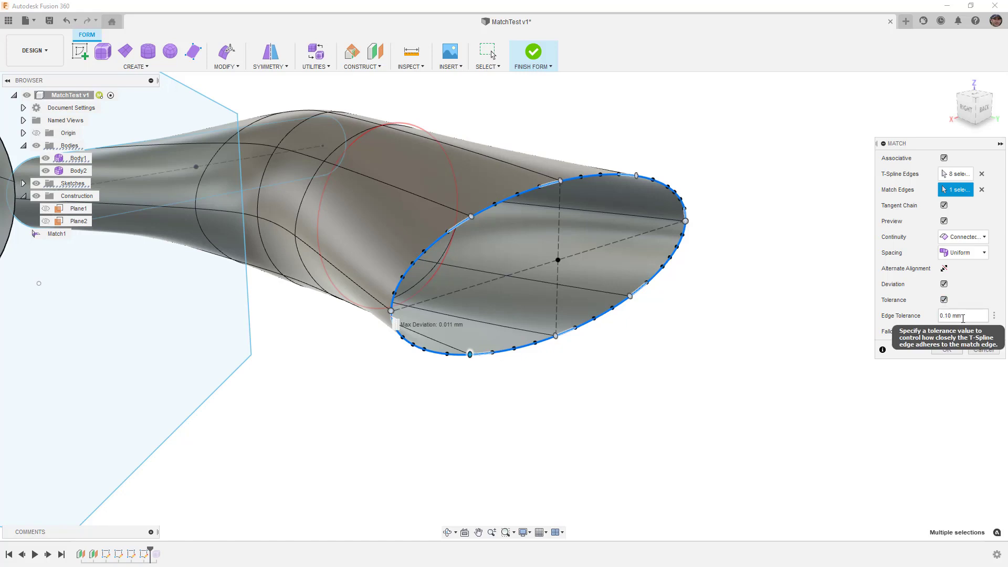
Step: Change Edge Tolerance from 0.10 mm to 0.010 mm, cutting maximum deviation to 0.002 mm
{"action": "type", "text": "0"}
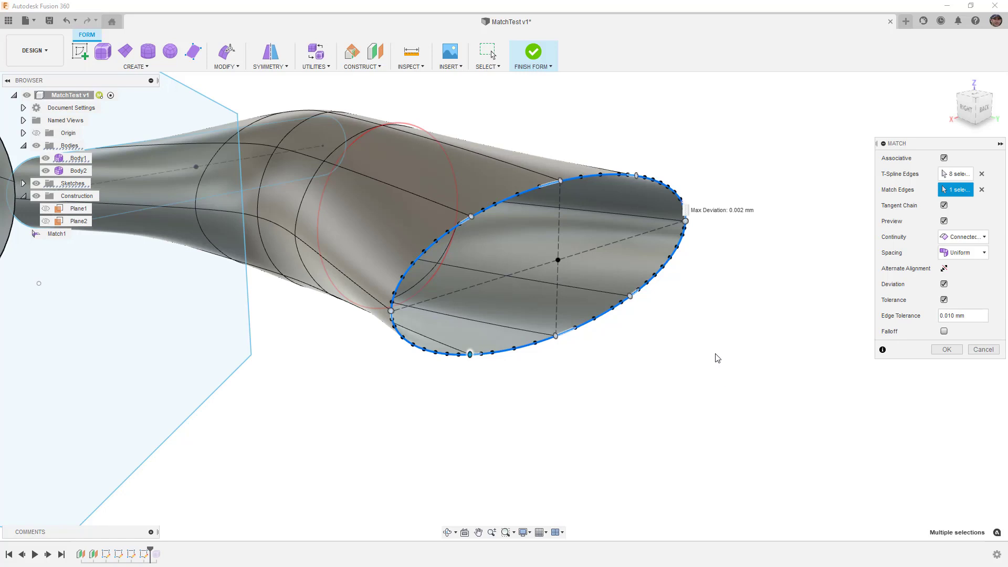
Step: Enable Falloff, extend it to 60 mm along the funnel, and commit the match as Match2
{"action": "left_click", "coordinate": [943, 332]}
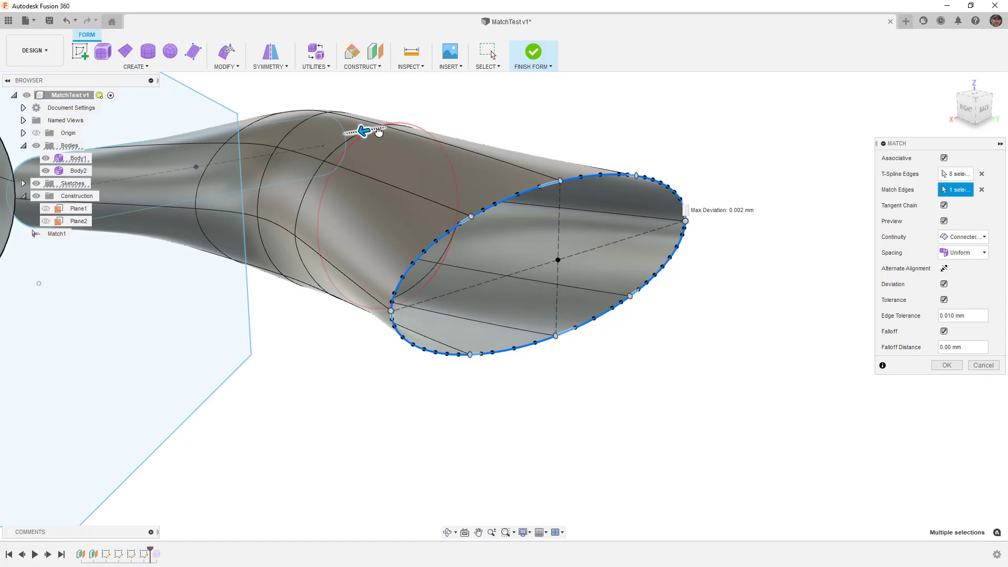
{"action": "left_click_drag", "start_coordinate": [388, 136], "coordinate": [277, 145]}
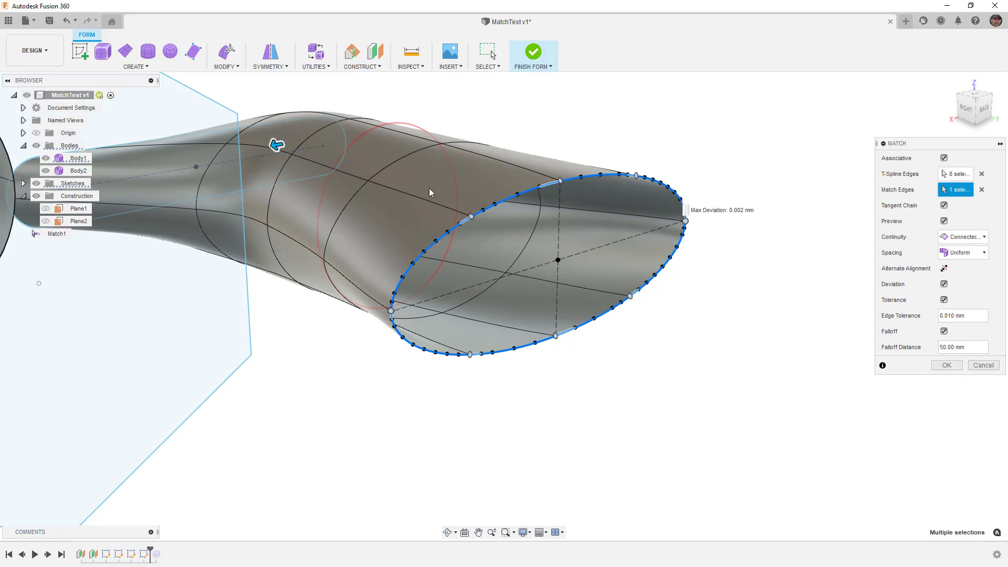
{"action": "middle_click_drag", "start_coordinate": [429, 191], "coordinate": [417, 223], "text": "shift"}
{"action": "scroll", "coordinate": [415, 223], "scroll_direction": "down", "scroll_amount": 3}
{"action": "scroll", "coordinate": [408, 196], "scroll_direction": "up", "scroll_amount": 2}
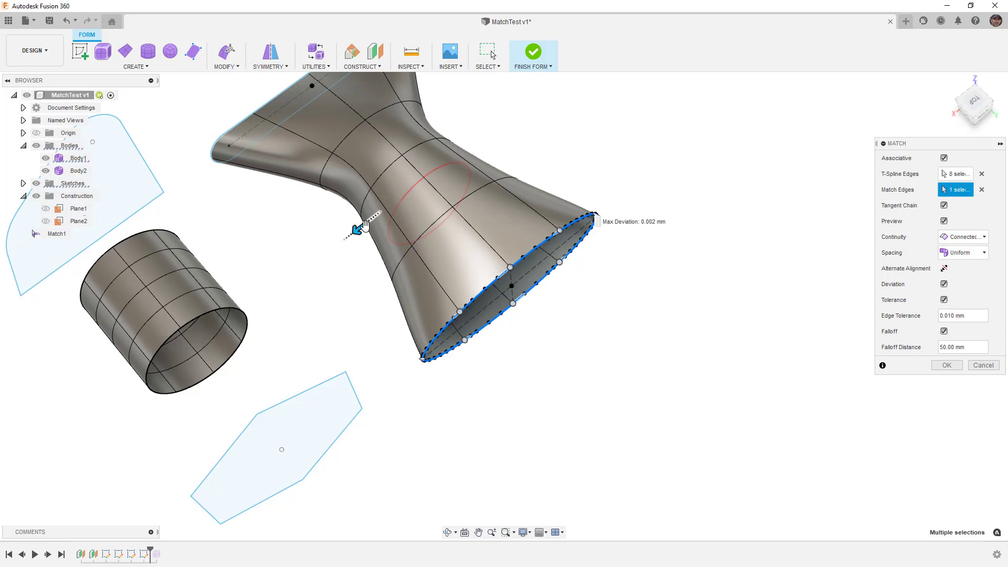
{"action": "left_click_drag", "start_coordinate": [366, 224], "coordinate": [341, 220]}
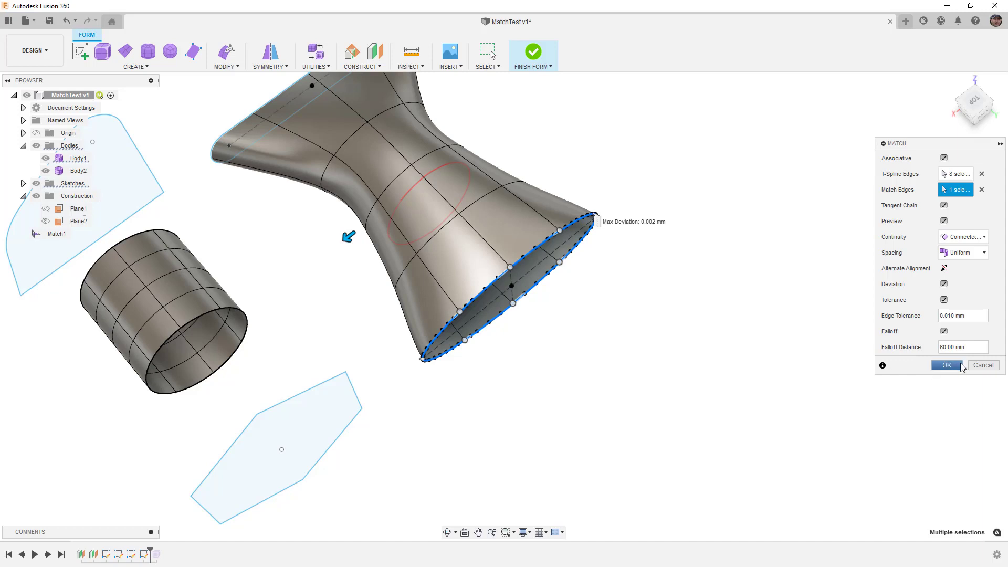
{"action": "left_click", "coordinate": [954, 368]}
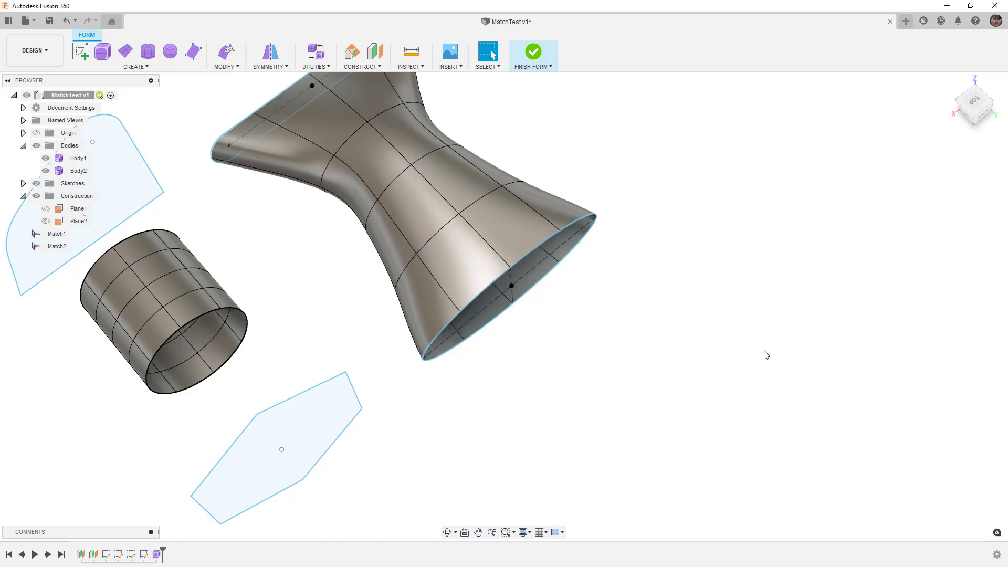
Step: Expand the Browser's Sketches folder, toggle Sketch3 off and back on, and open MODIFY
{"action": "middle_click_drag", "start_coordinate": [763, 352], "coordinate": [614, 315], "text": "shift"}
{"action": "left_click", "coordinate": [24, 183]}
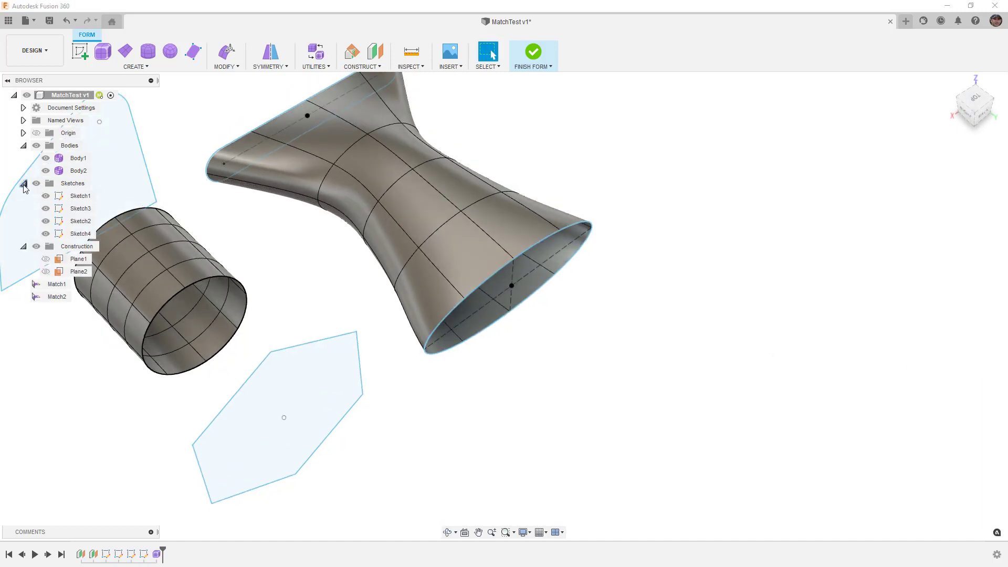
{"action": "left_click", "coordinate": [47, 210]}
{"action": "left_click", "coordinate": [46, 212]}
{"action": "middle_click_drag", "start_coordinate": [333, 266], "coordinate": [340, 263], "text": "shift"}
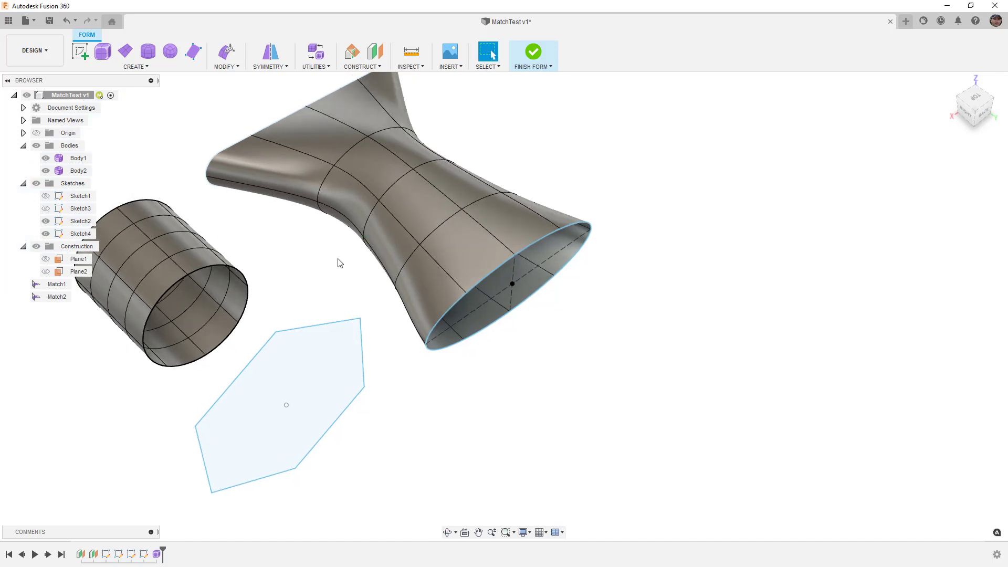
{"action": "left_click", "coordinate": [46, 209]}
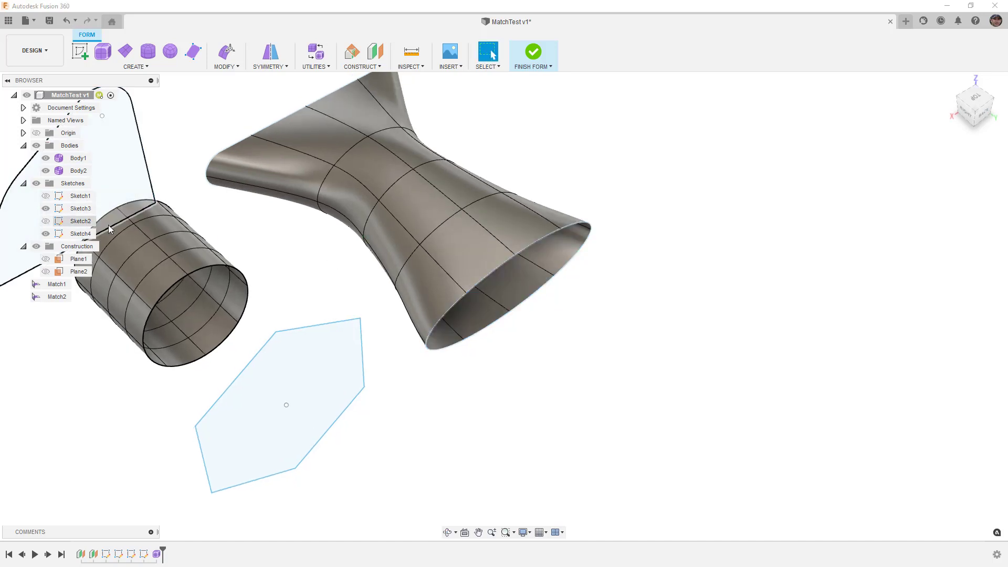
{"action": "middle_click_drag", "start_coordinate": [311, 235], "coordinate": [371, 266]}
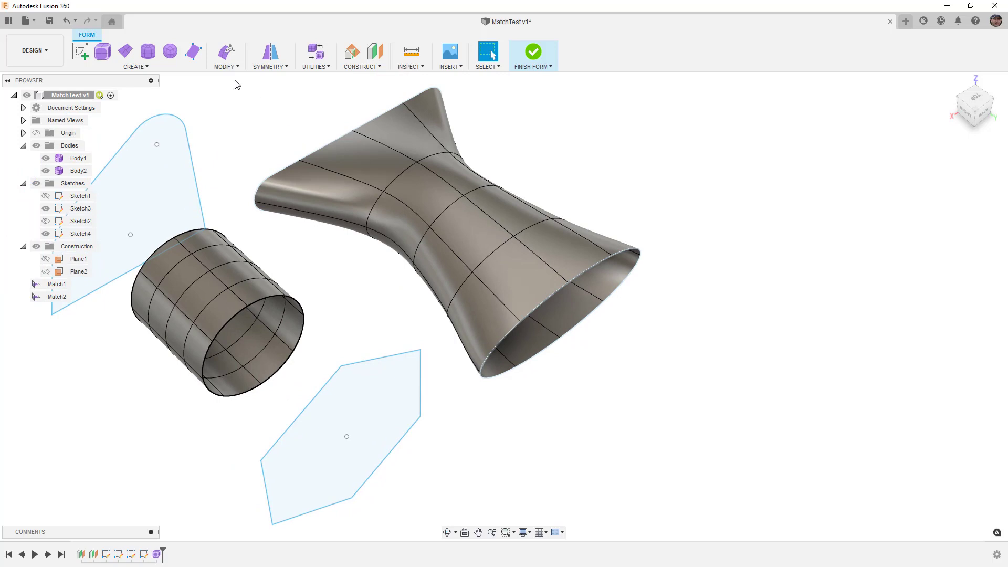
{"action": "left_click", "coordinate": [229, 67]}
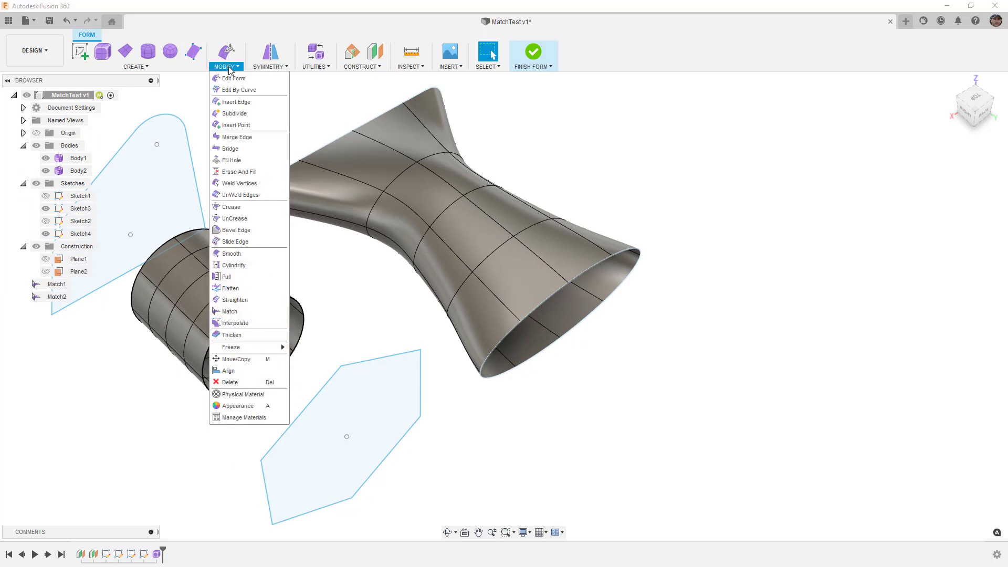
Step: Start Weld Vertices, inspect both bodies' vertices, then cancel without welding
{"action": "left_click", "coordinate": [244, 184]}
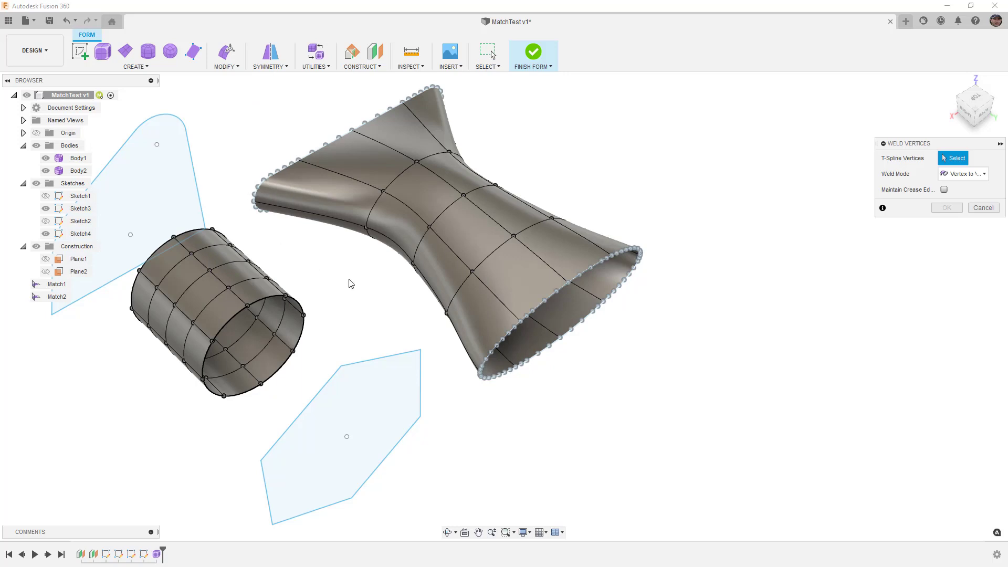
{"action": "scroll", "coordinate": [534, 316], "scroll_direction": "up", "scroll_amount": 5}
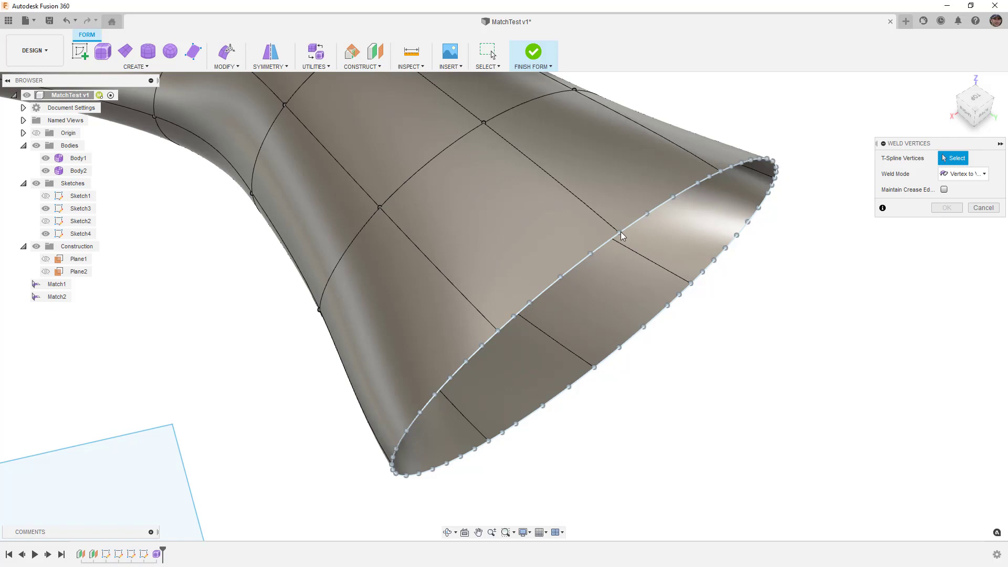
{"action": "mouse_move", "coordinate": [620, 232]}
{"action": "middle_mouse_down", "text": "shift"}
{"action": "mouse_move", "coordinate": [629, 237]}
{"action": "mouse_move", "coordinate": [627, 225]}
{"action": "middle_mouse_up", "text": "shift"}
{"action": "scroll", "coordinate": [628, 223], "scroll_direction": "up", "scroll_amount": 3}
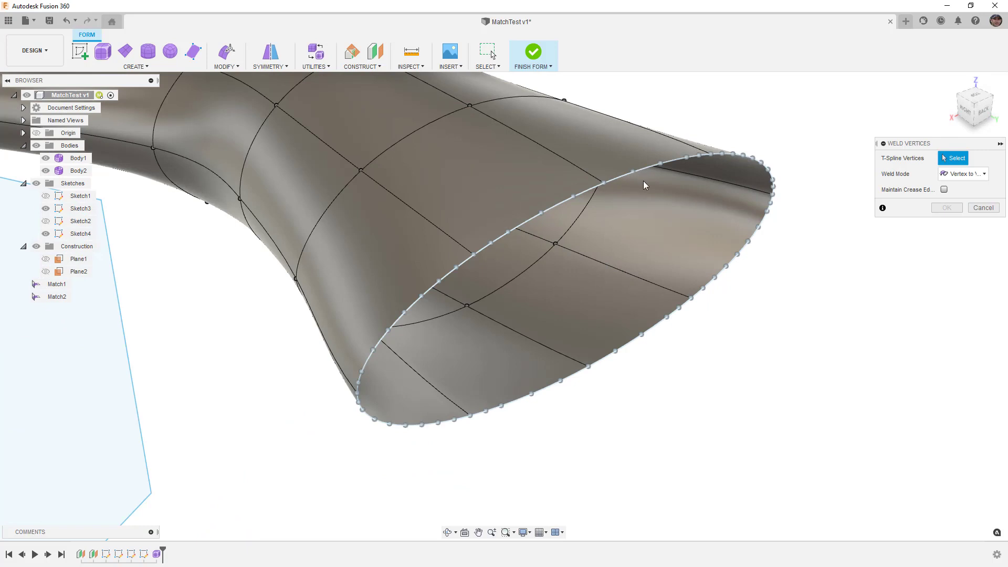
{"action": "scroll", "coordinate": [607, 194], "scroll_direction": "down", "scroll_amount": 5}
{"action": "middle_click_drag", "start_coordinate": [621, 210], "coordinate": [625, 231], "text": "shift"}
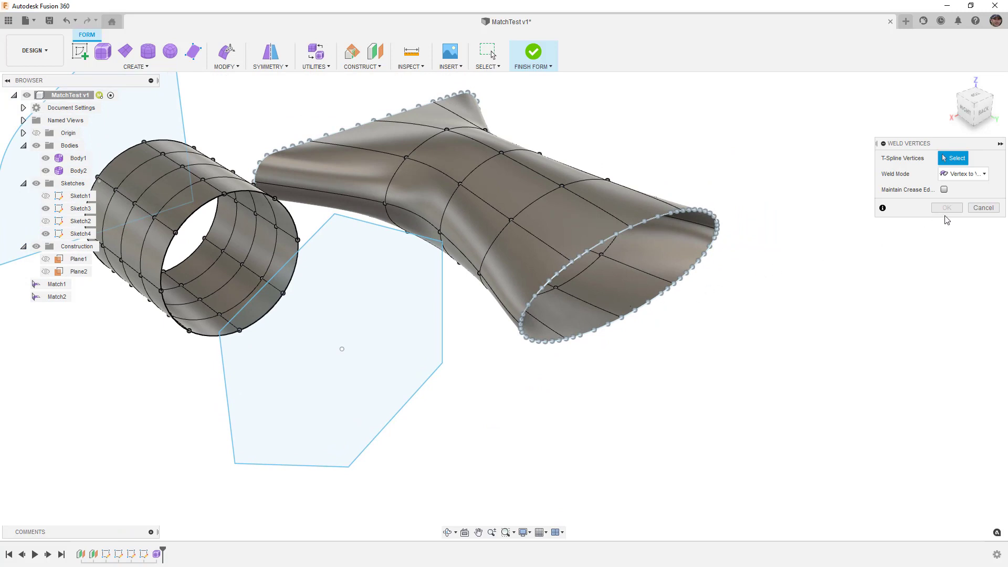
{"action": "left_click", "coordinate": [978, 209]}
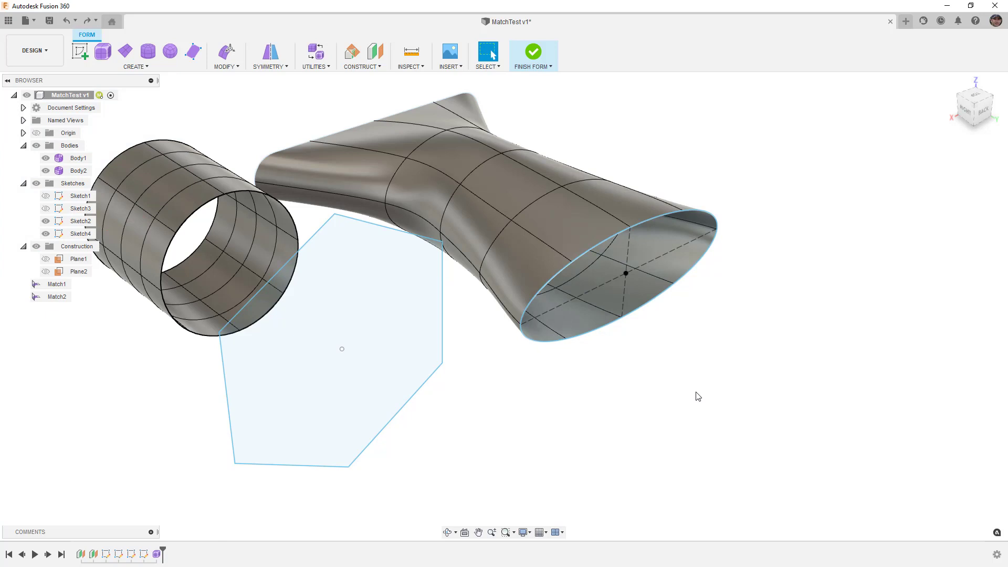
Step: Undo Match2 and rematch the open end to the sketch ellipse with Associative unchecked
{"action": "key", "text": "ctrl+z"}
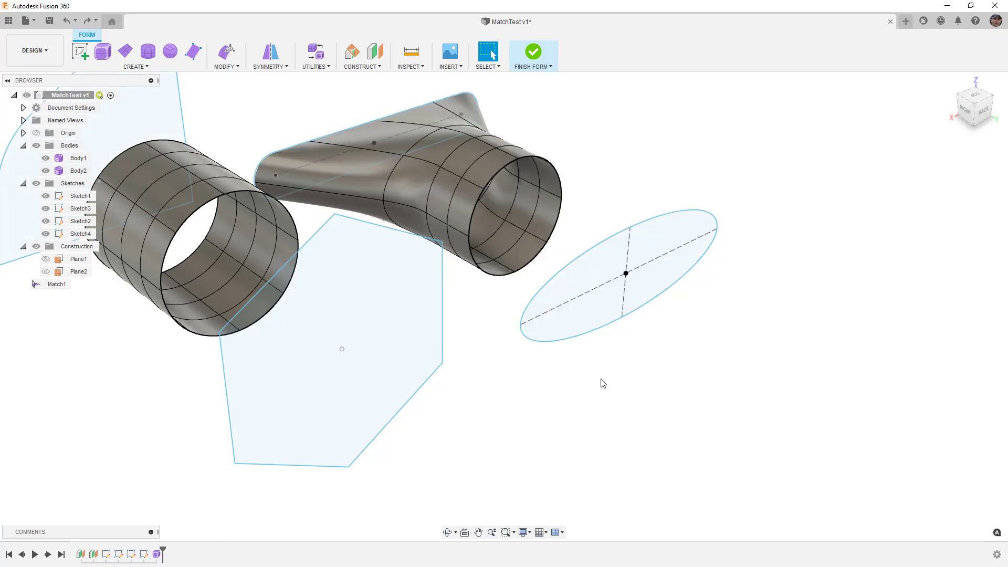
{"action": "left_click", "coordinate": [225, 66]}
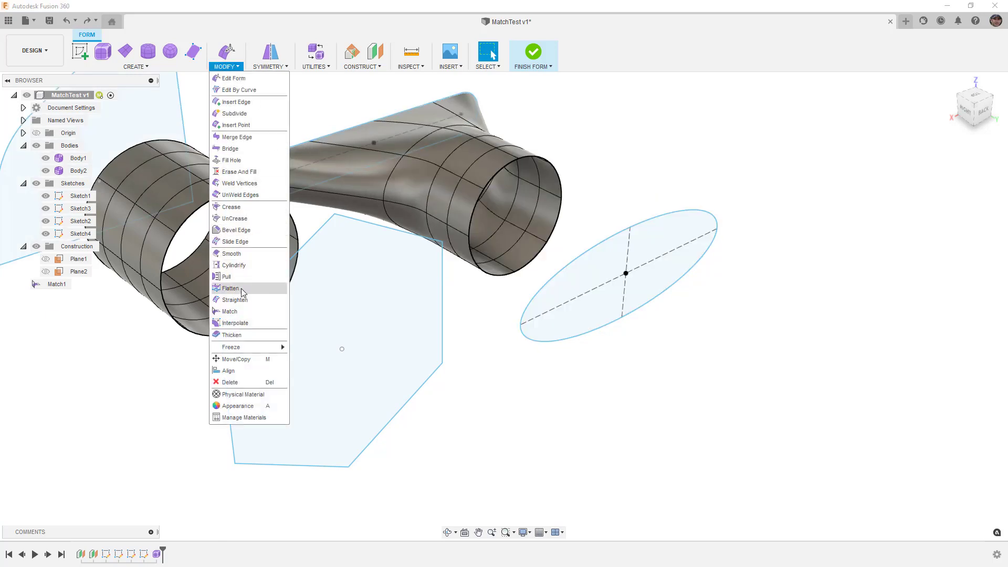
{"action": "left_click", "coordinate": [230, 311]}
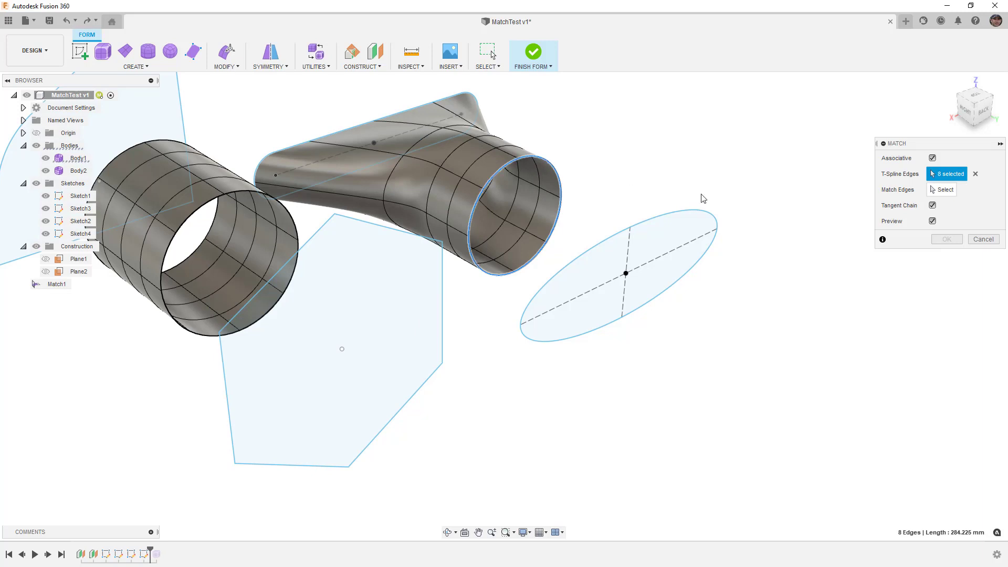
{"action": "left_click", "coordinate": [924, 193]}
{"action": "left_click", "coordinate": [682, 213]}
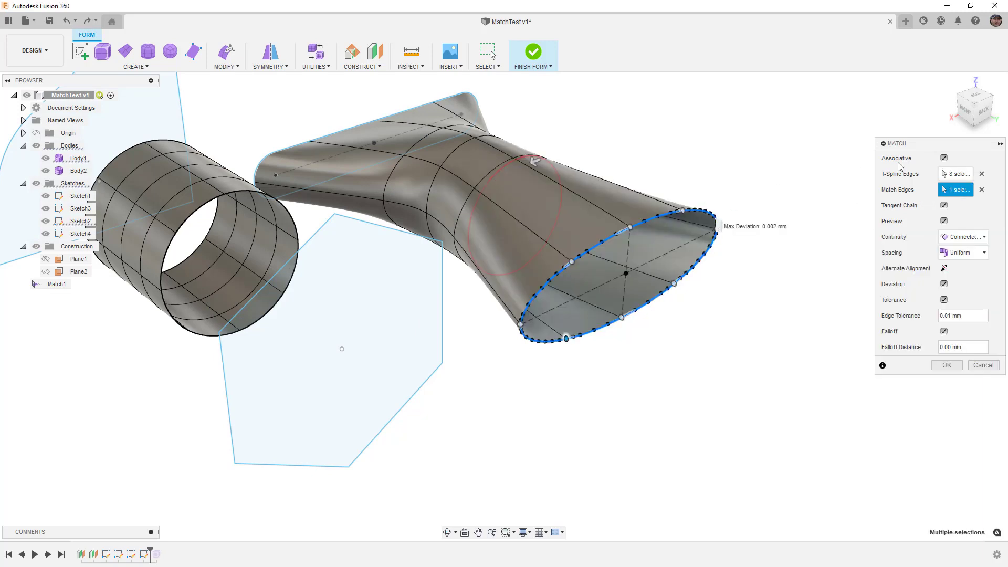
{"action": "left_click", "coordinate": [944, 158]}
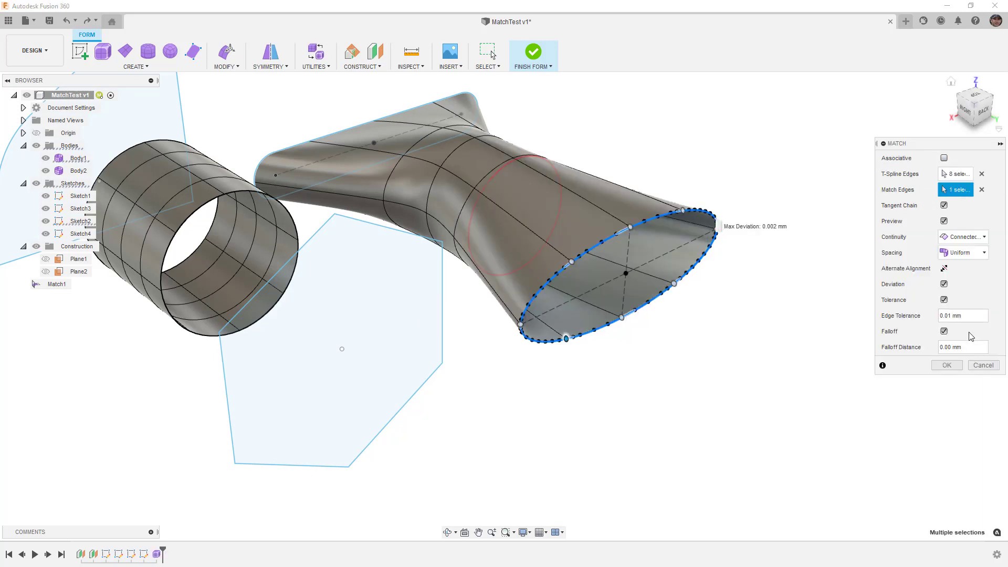
{"action": "left_click", "coordinate": [946, 366]}
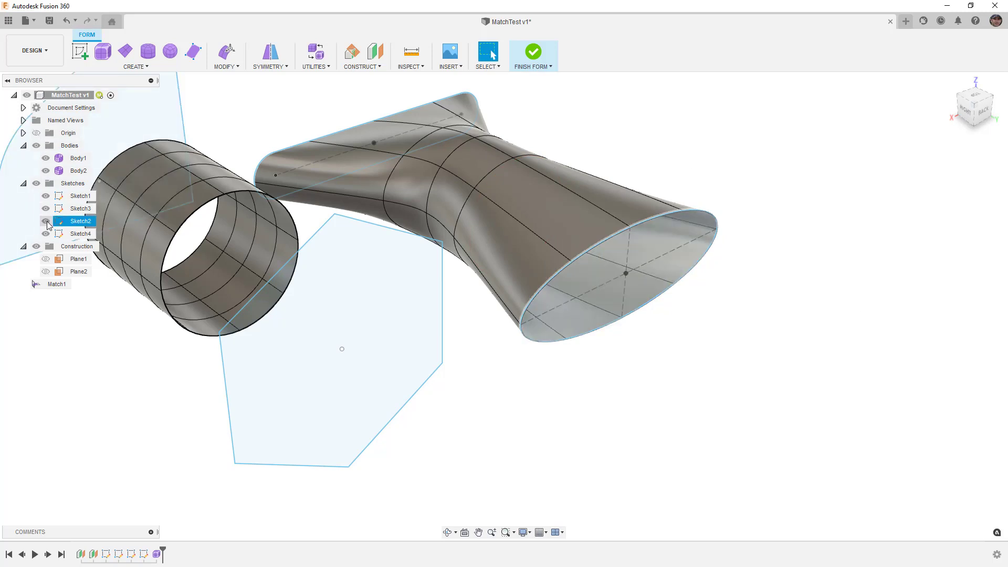
Step: Hide Sketch2 and Sketch1 in the Browser
{"action": "left_click", "coordinate": [46, 221]}
{"action": "left_click", "coordinate": [46, 196]}
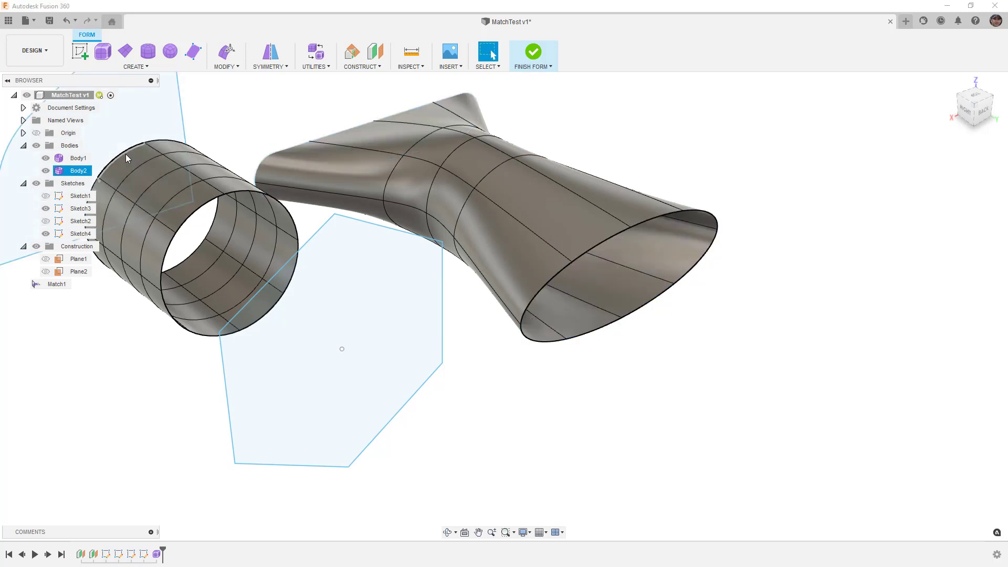
{"action": "left_click", "coordinate": [227, 65]}
Step: Weld two vertices together on the flared opening of the T-spline body
{"action": "left_click", "coordinate": [240, 183]}
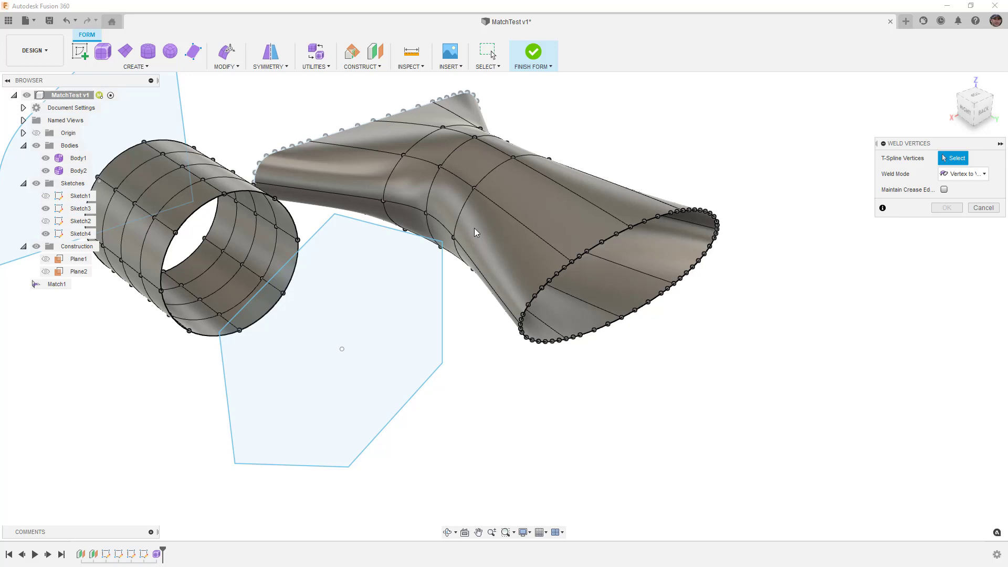
{"action": "left_click", "coordinate": [642, 223]}
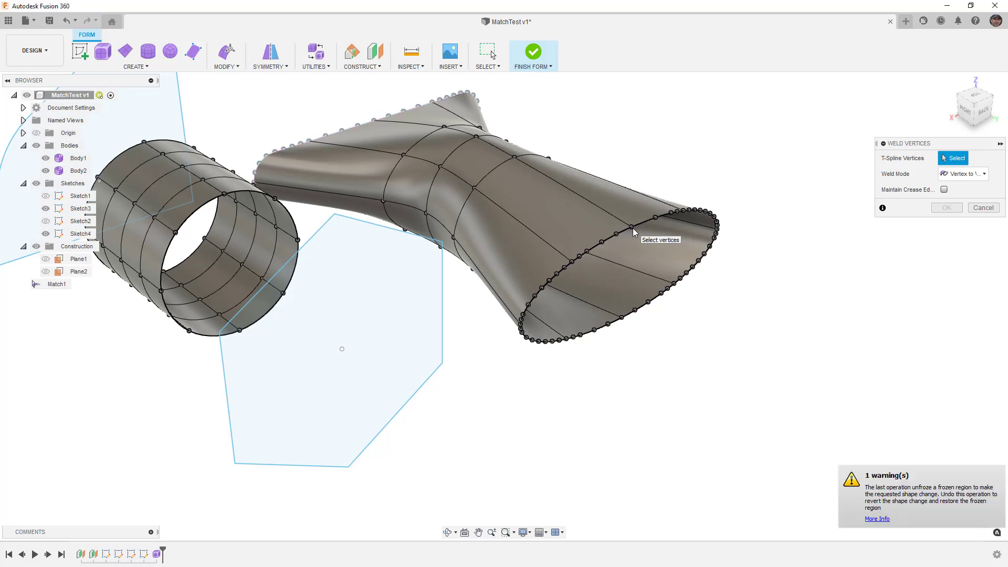
{"action": "scroll", "coordinate": [652, 223], "scroll_direction": "up", "scroll_amount": 2}
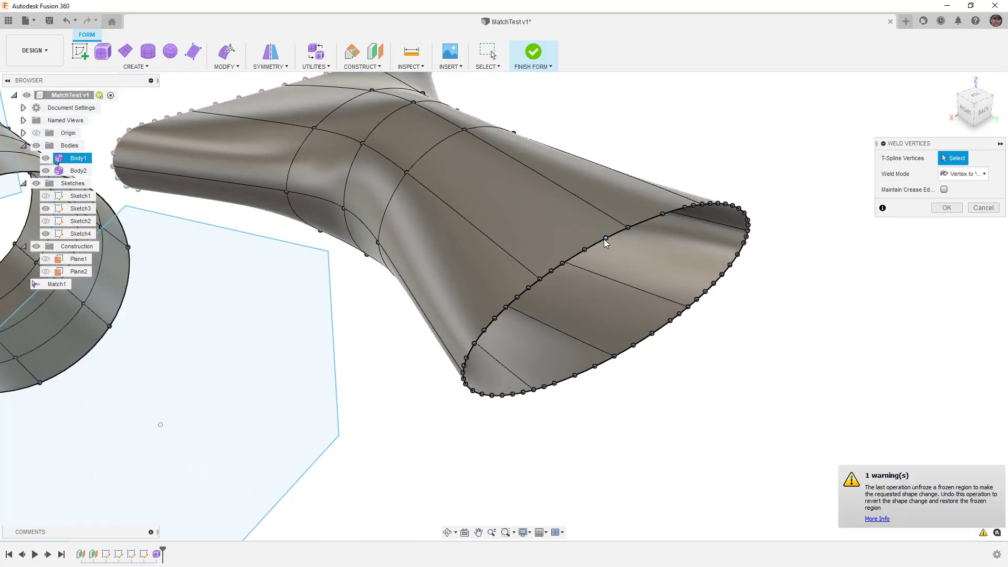
{"action": "left_click", "coordinate": [551, 271]}
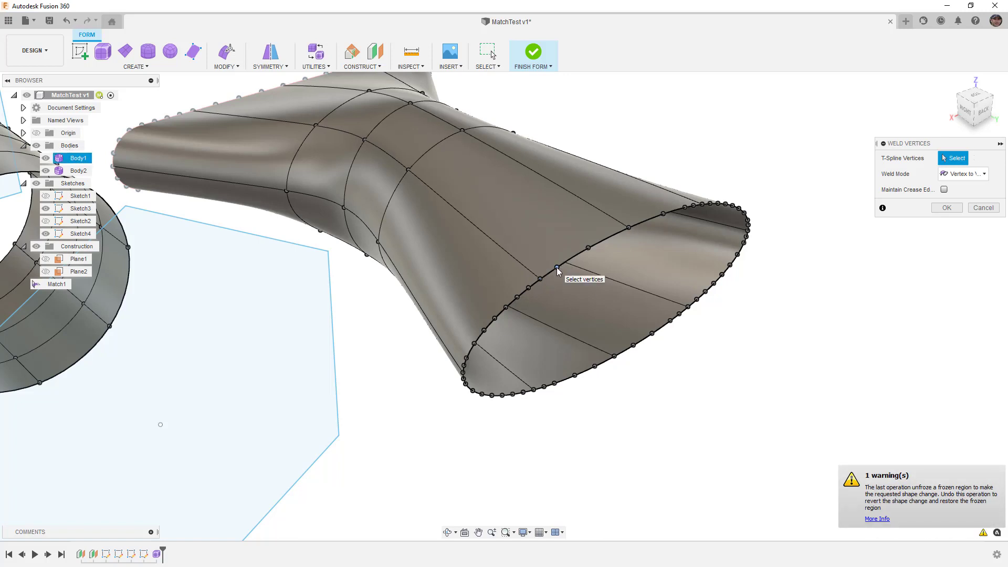
{"action": "left_click", "coordinate": [541, 278]}
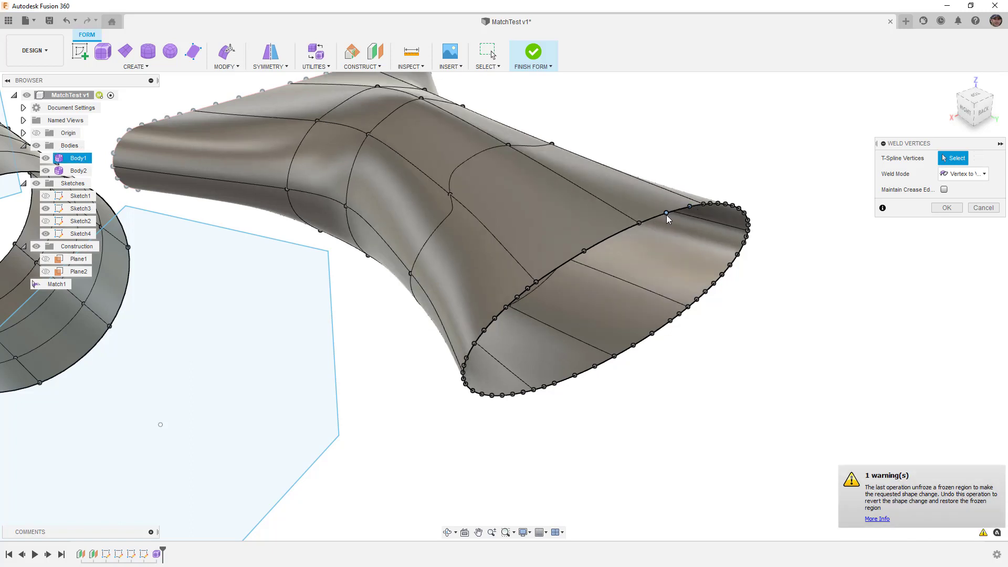
{"action": "mouse_move", "coordinate": [609, 260]}
{"action": "middle_mouse_down", "text": "shift"}
{"action": "mouse_move", "coordinate": [572, 261]}
{"action": "mouse_move", "coordinate": [600, 273]}
{"action": "middle_mouse_up", "text": "shift"}
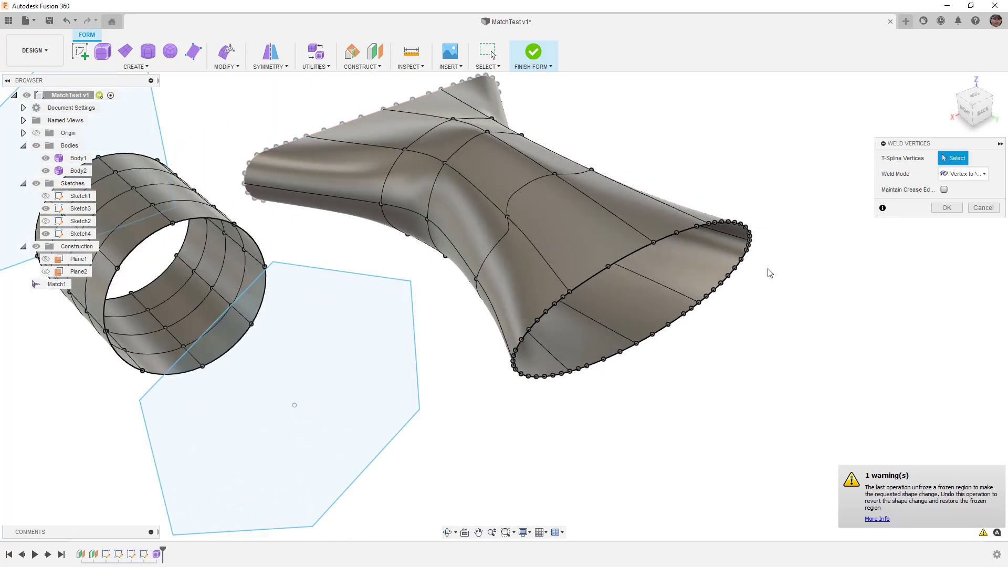
Step: Close the Weld Vertices dialog and turn the view toward the flared body
{"action": "left_click", "coordinate": [984, 208]}
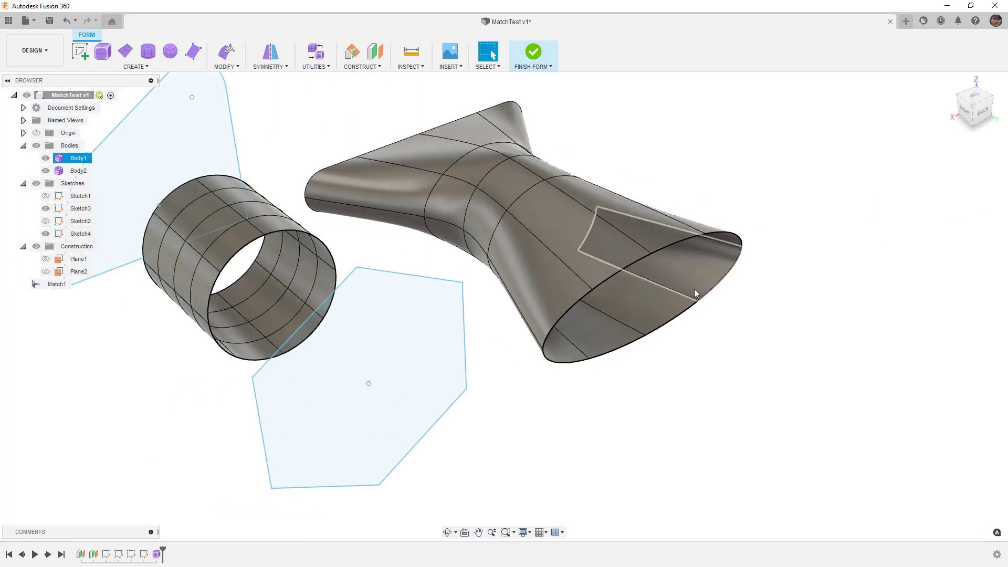
{"action": "middle_click_drag", "start_coordinate": [694, 289], "coordinate": [555, 220], "text": "shift"}
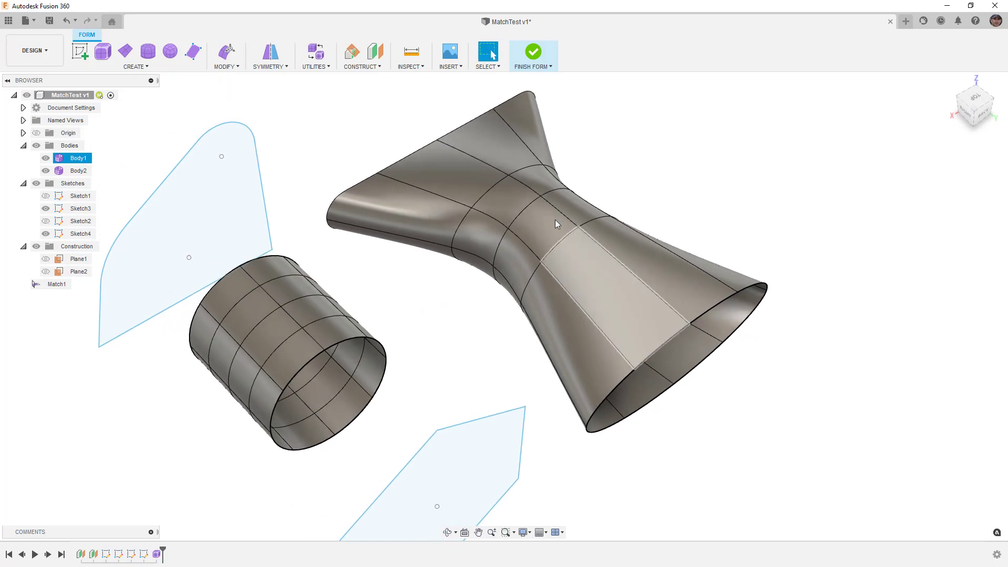
{"action": "scroll", "coordinate": [452, 196], "scroll_direction": "up", "scroll_amount": 5}
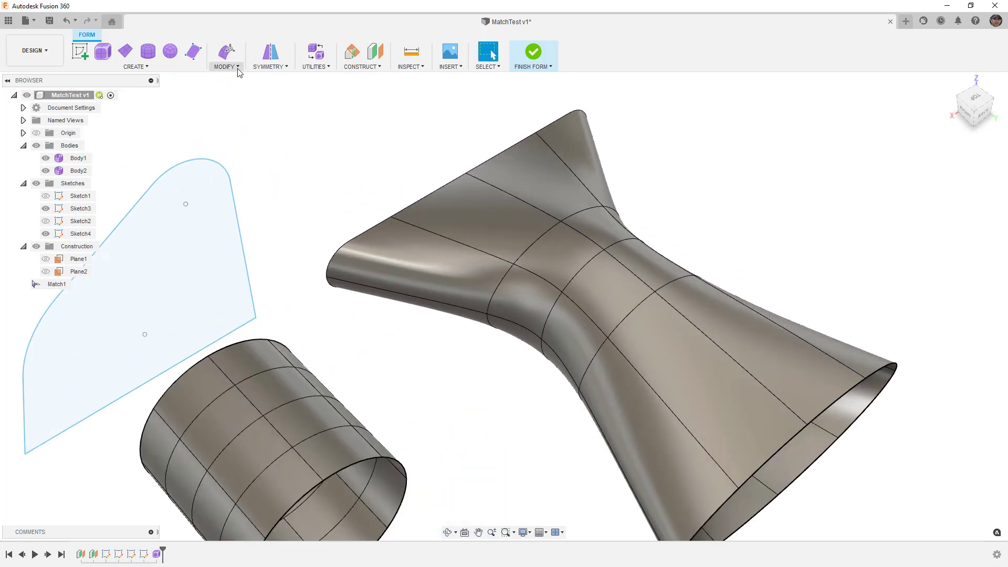
Step: Insert Point at three spots across the upper lobe's edges to add a new edge
{"action": "left_click", "coordinate": [238, 68]}
{"action": "left_click", "coordinate": [251, 129]}
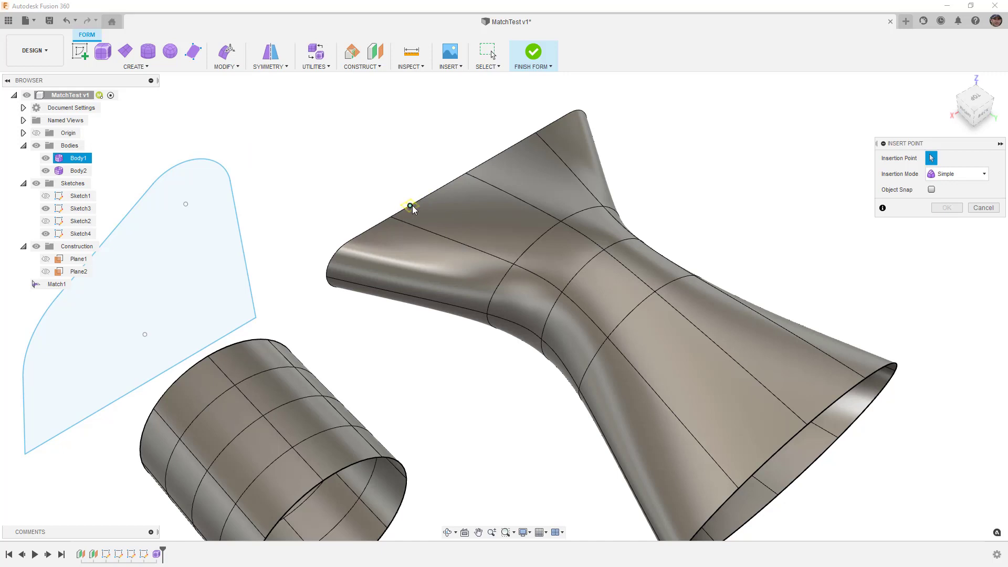
{"action": "scroll", "coordinate": [412, 206], "scroll_direction": "up", "scroll_amount": 2}
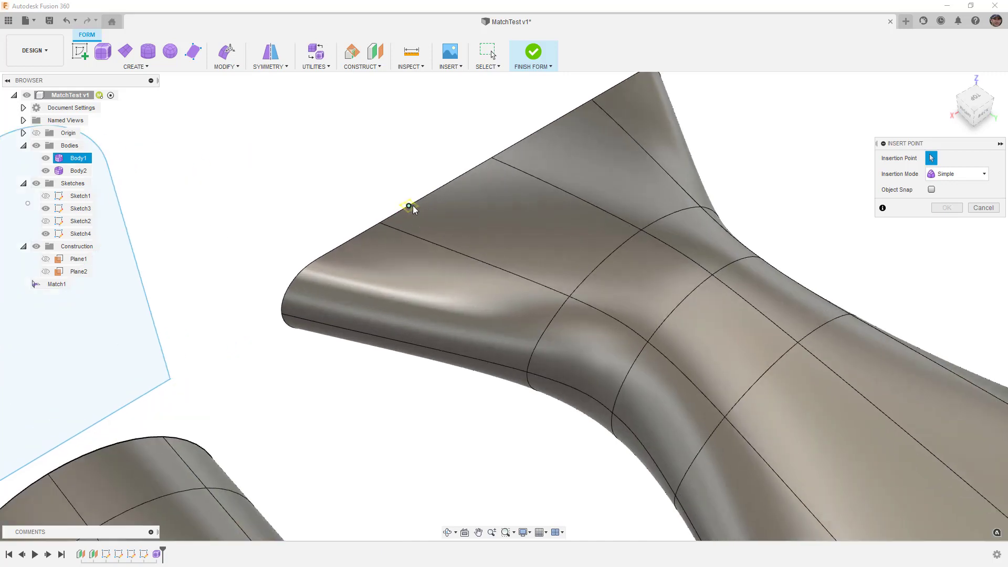
{"action": "left_click", "coordinate": [440, 191]}
{"action": "left_click", "coordinate": [604, 259]}
{"action": "left_click", "coordinate": [679, 304]}
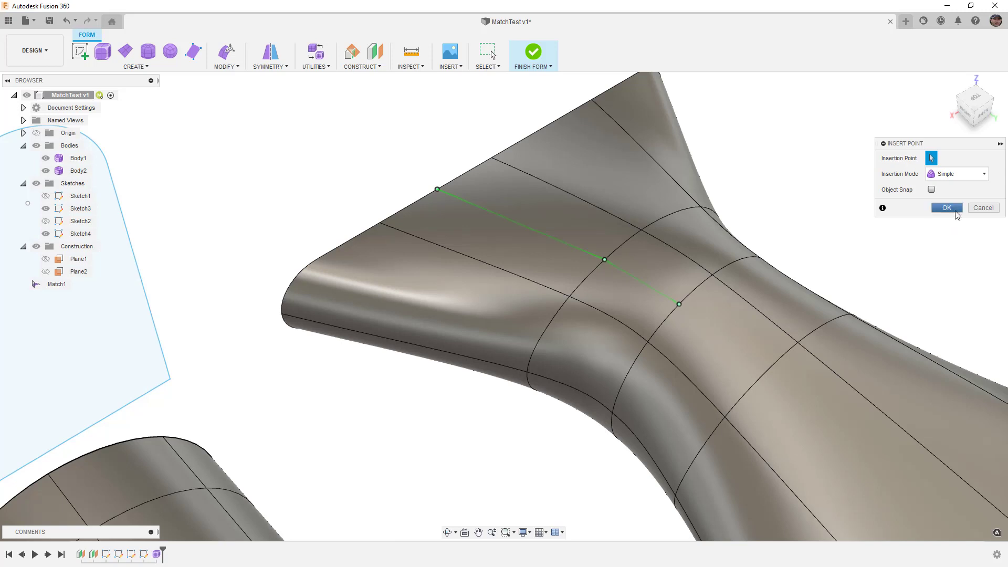
{"action": "left_click", "coordinate": [956, 210]}
{"action": "middle_click_drag", "start_coordinate": [879, 219], "coordinate": [550, 219], "text": "shift"}
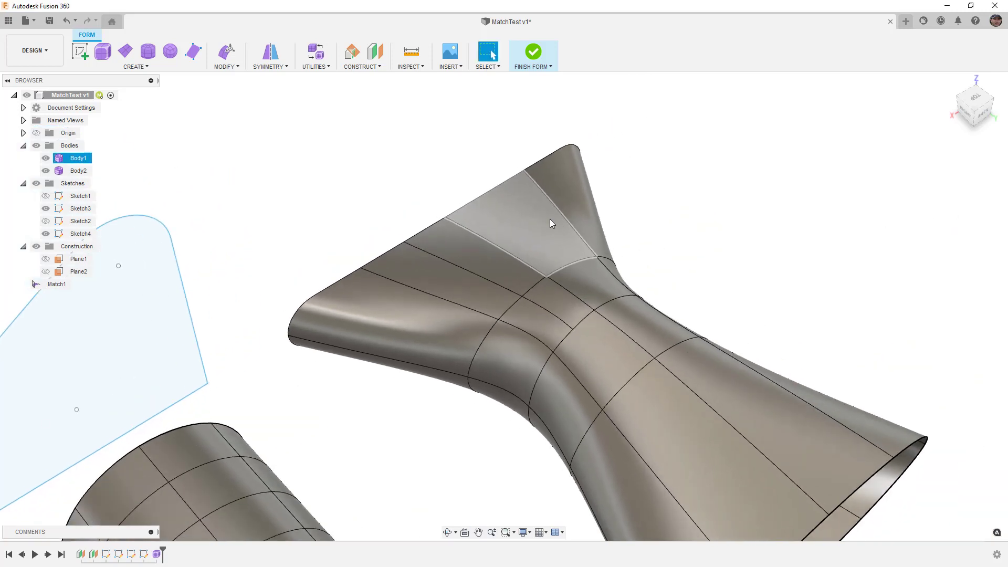
{"action": "left_click", "coordinate": [222, 67]}
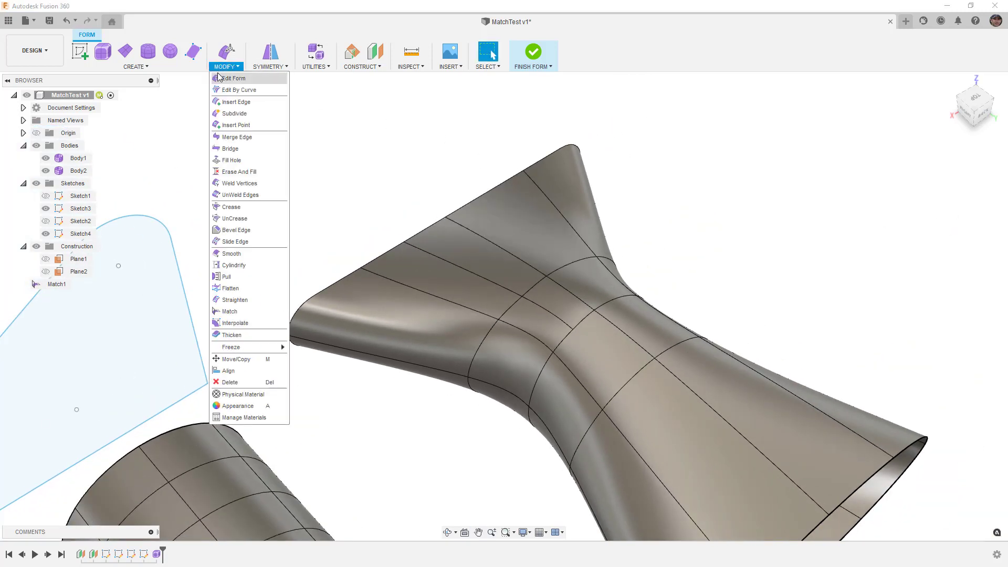
{"action": "left_click", "coordinate": [234, 102]}
{"action": "double_click", "coordinate": [556, 213]}
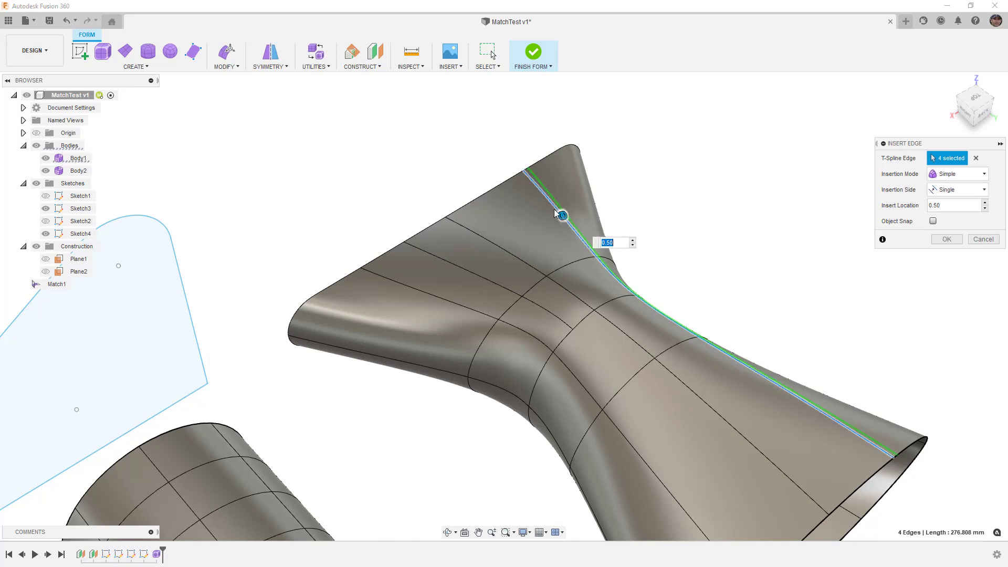
{"action": "double_click", "coordinate": [948, 205]}
{"action": "type", "text": "-.5"}
{"action": "key", "text": "Return"}
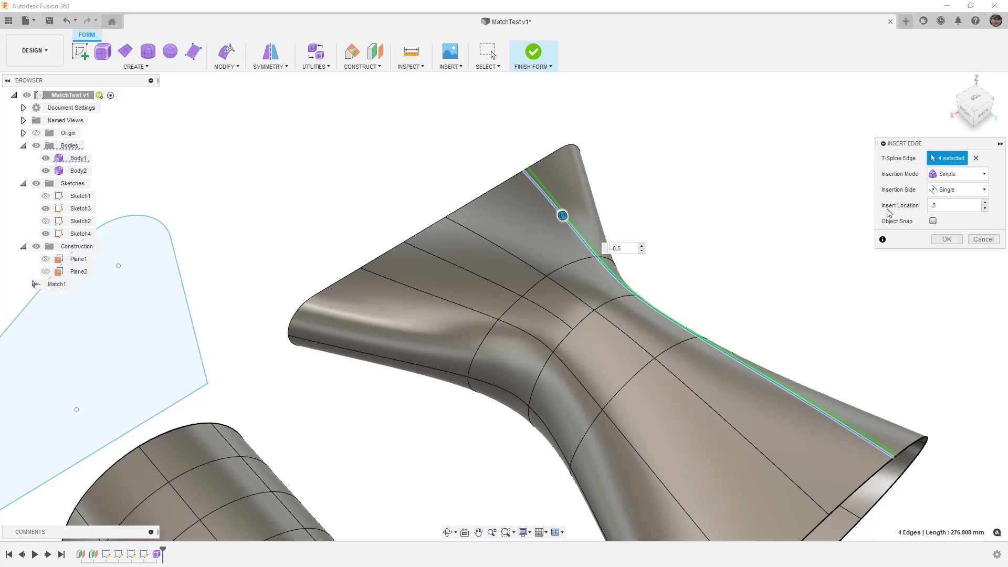
{"action": "scroll", "coordinate": [585, 217], "scroll_direction": "up", "scroll_amount": 2}
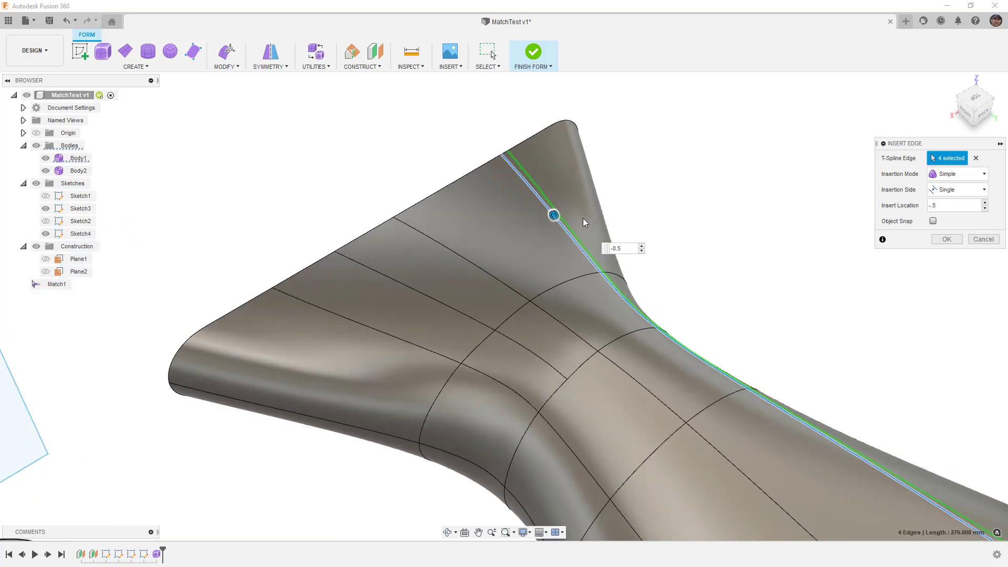
{"action": "middle_click_drag", "start_coordinate": [580, 221], "coordinate": [570, 224]}
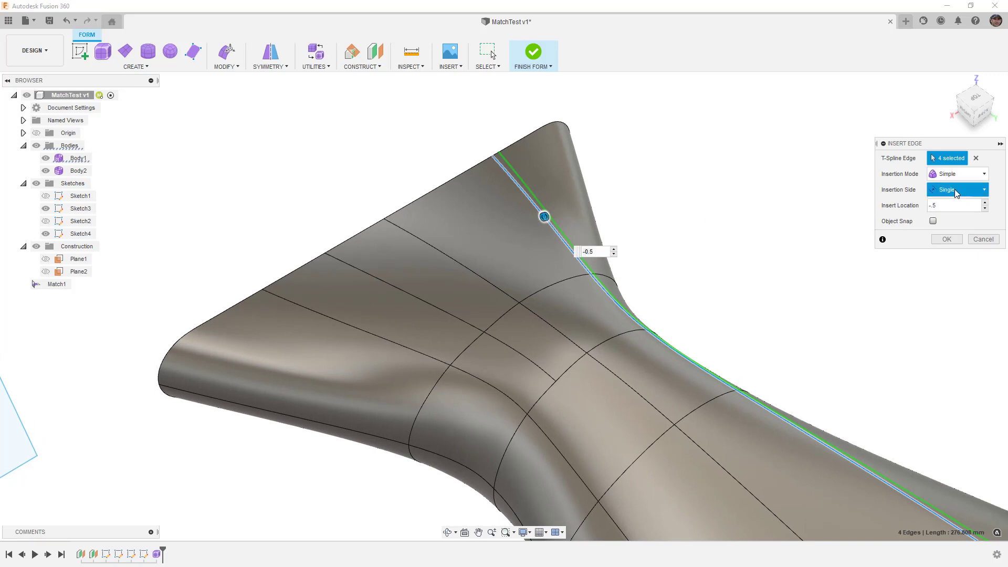
{"action": "left_click", "coordinate": [947, 239]}
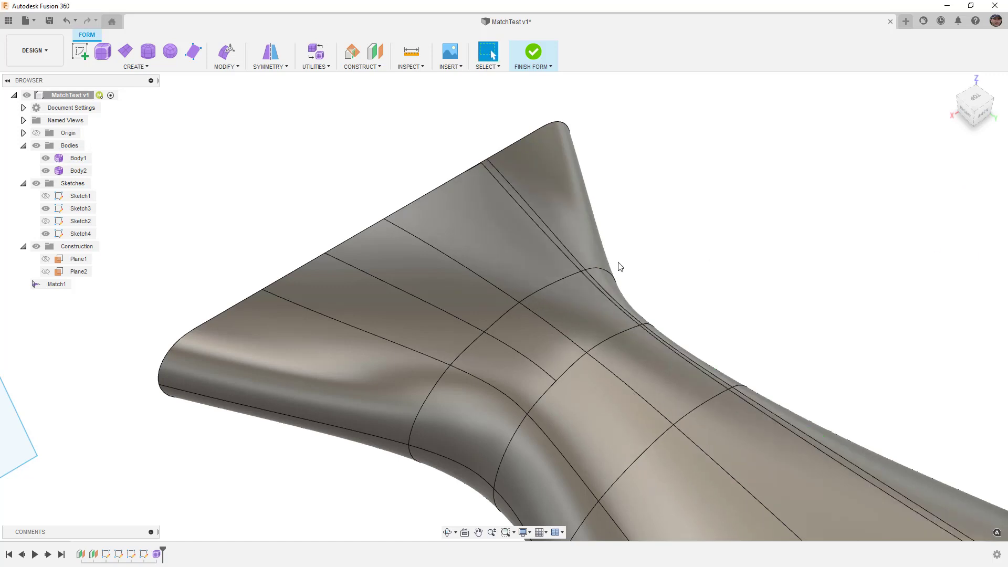
{"action": "scroll", "coordinate": [559, 254], "scroll_direction": "up", "scroll_amount": 2}
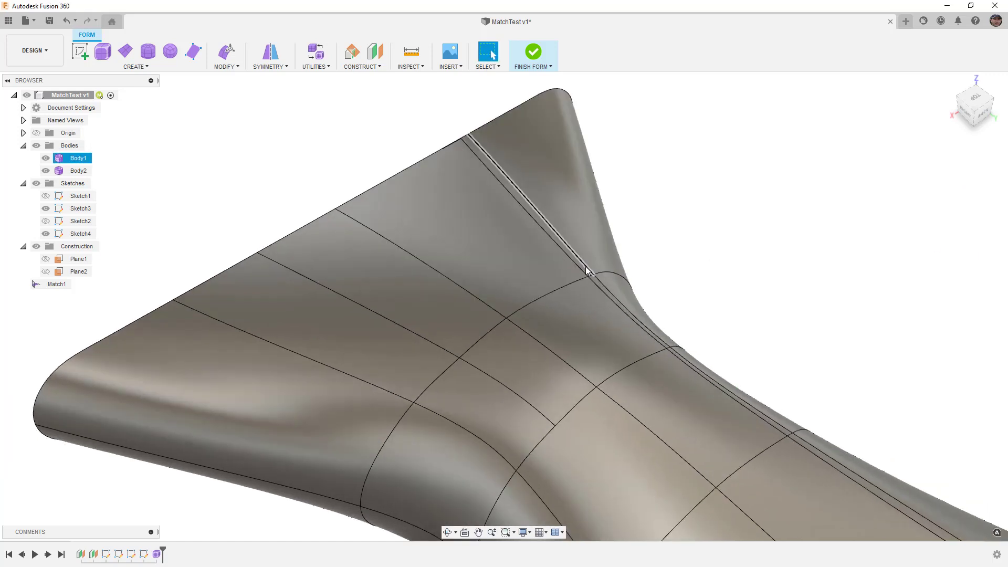
{"action": "left_click", "coordinate": [490, 310]}
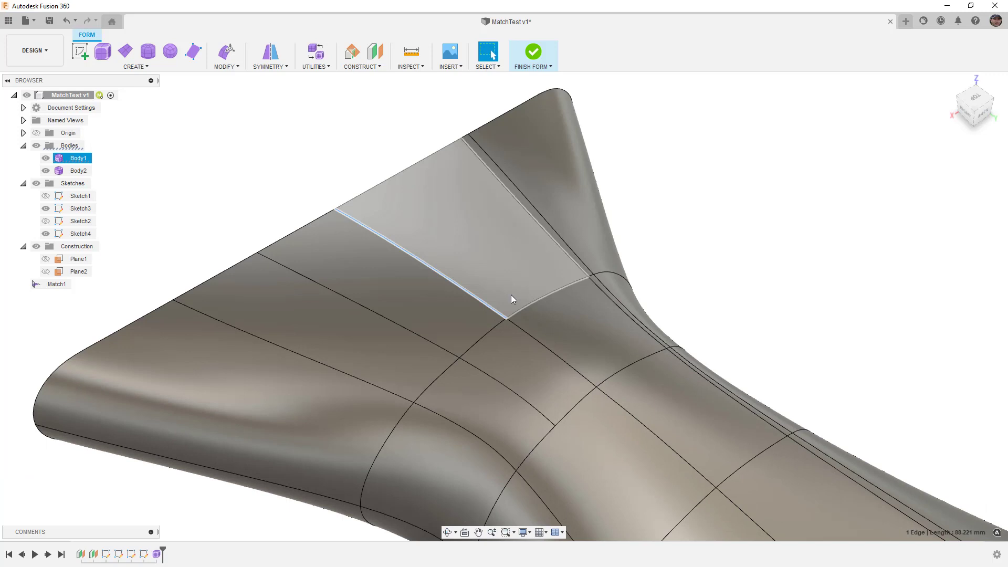
{"action": "left_click", "coordinate": [582, 264]}
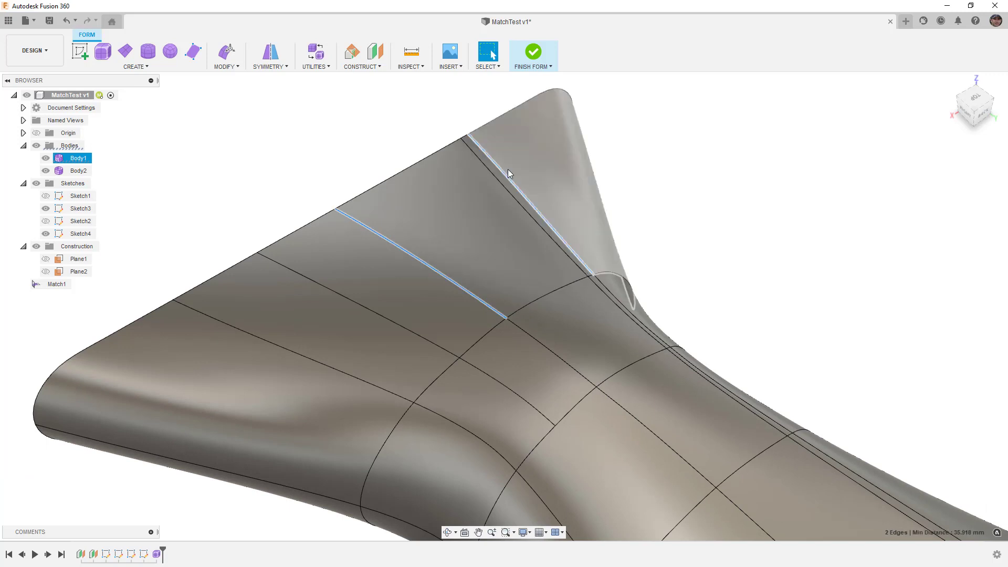
{"action": "left_click", "coordinate": [452, 143]}
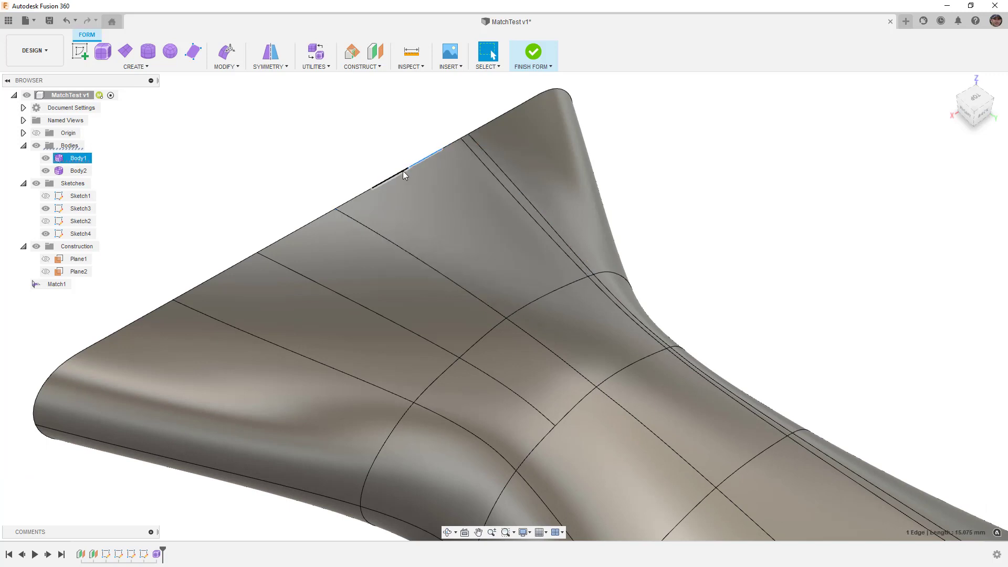
{"action": "left_click", "coordinate": [367, 190]}
{"action": "left_click", "coordinate": [677, 210]}
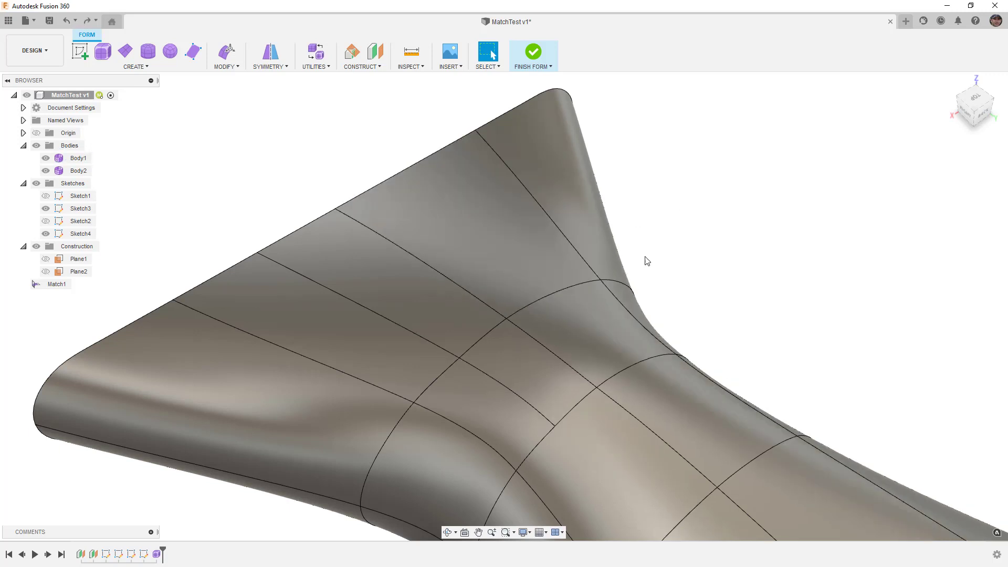
Step: Insert an edge at -0.5 beside the flare's three-segment right-side edge loop
{"action": "left_click", "coordinate": [227, 59]}
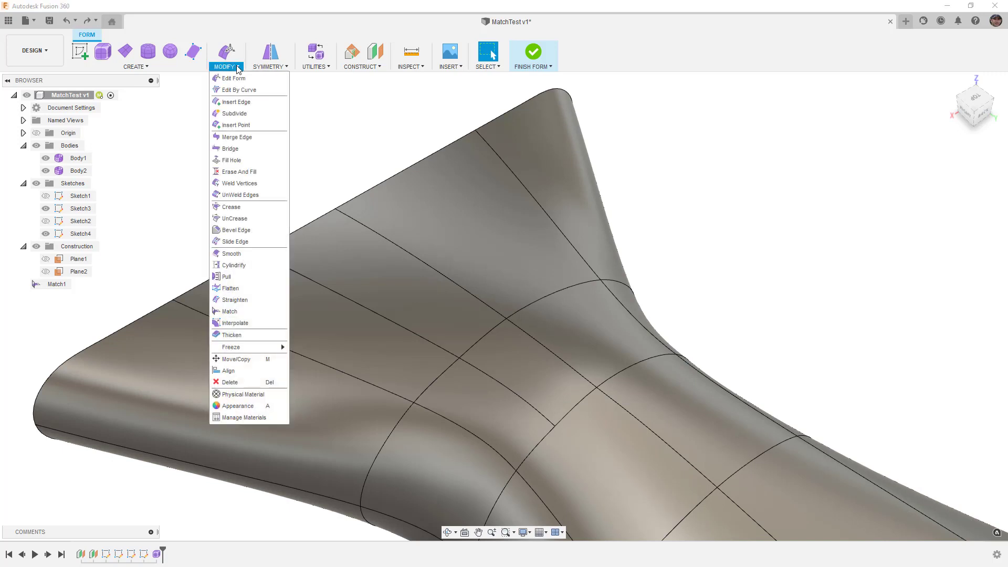
{"action": "left_click", "coordinate": [244, 102]}
{"action": "double_click", "coordinate": [613, 302]}
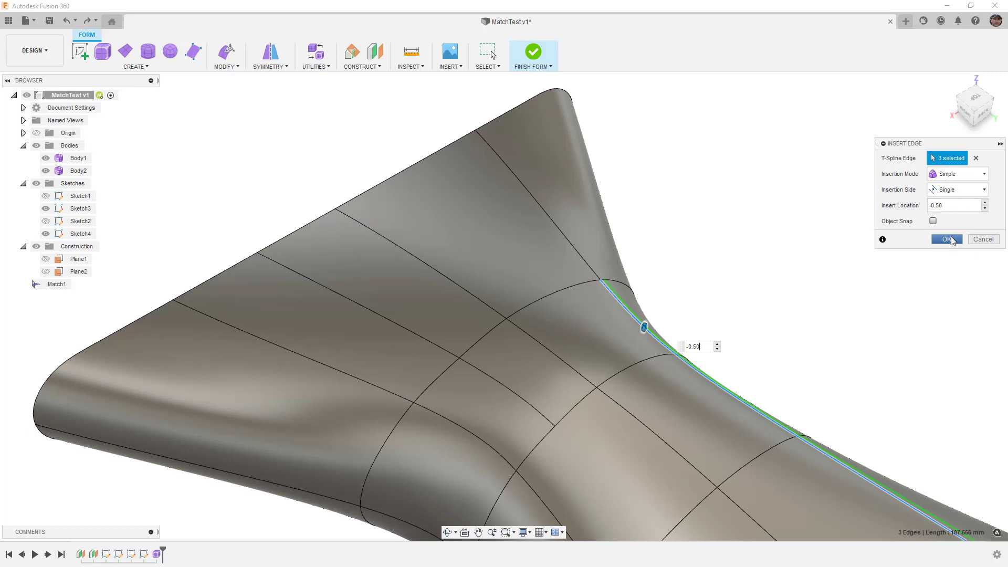
{"action": "left_click", "coordinate": [948, 239]}
{"action": "scroll", "coordinate": [586, 325], "scroll_direction": "down", "scroll_amount": 2}
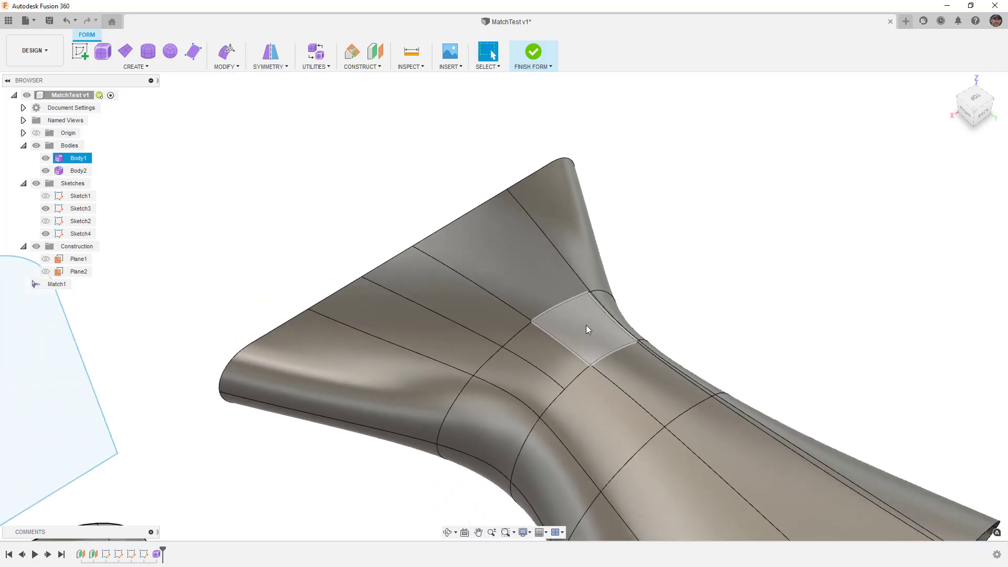
{"action": "scroll", "coordinate": [604, 310], "scroll_direction": "down", "scroll_amount": 2}
Step: Insert another edge over only two segments near the waist, dropping the lower segment
{"action": "right_click_drag", "start_coordinate": [664, 311], "coordinate": [658, 181]}
{"action": "double_click", "coordinate": [601, 312]}
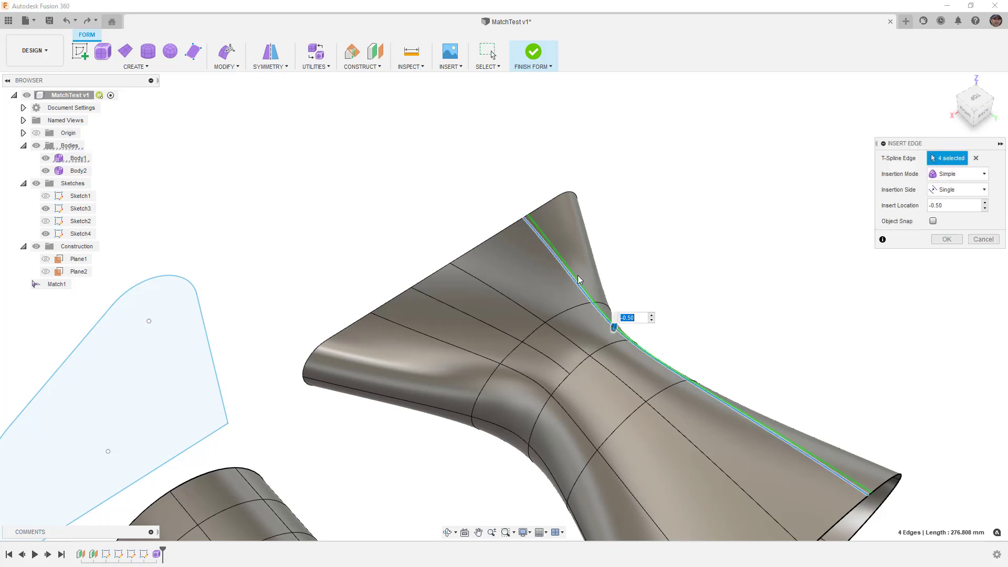
{"action": "left_click", "coordinate": [814, 458]}
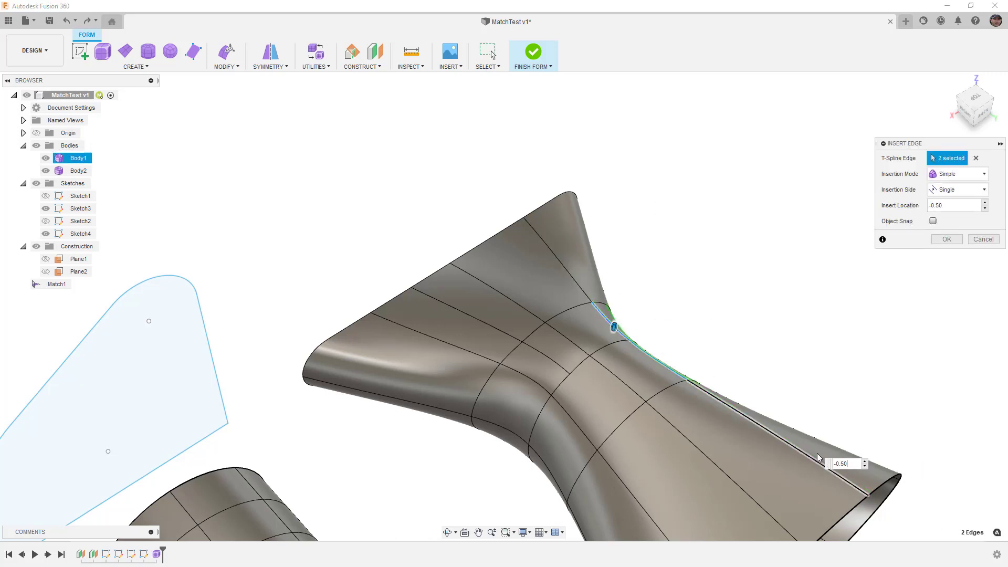
{"action": "scroll", "coordinate": [687, 352], "scroll_direction": "up", "scroll_amount": 2}
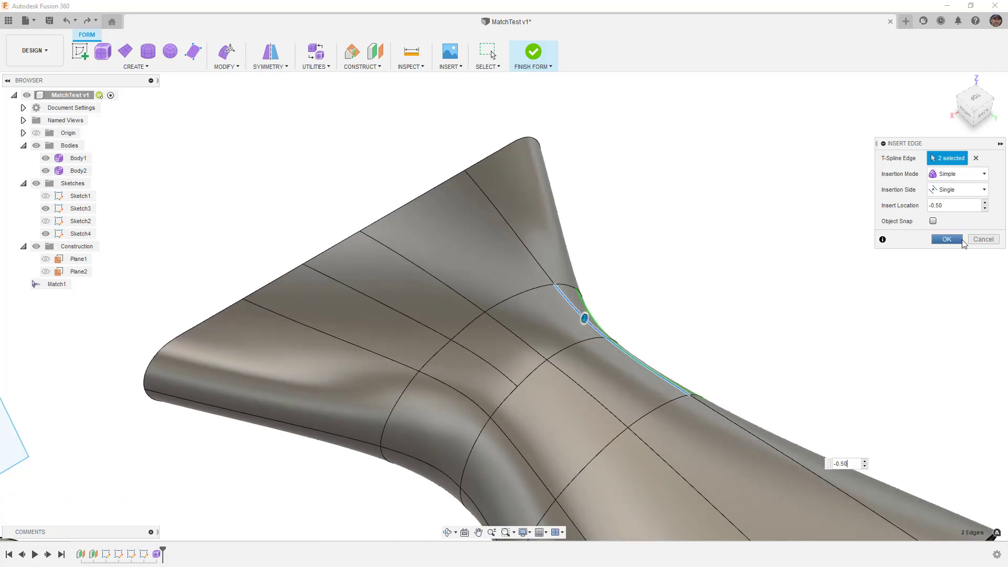
{"action": "left_click", "coordinate": [961, 241]}
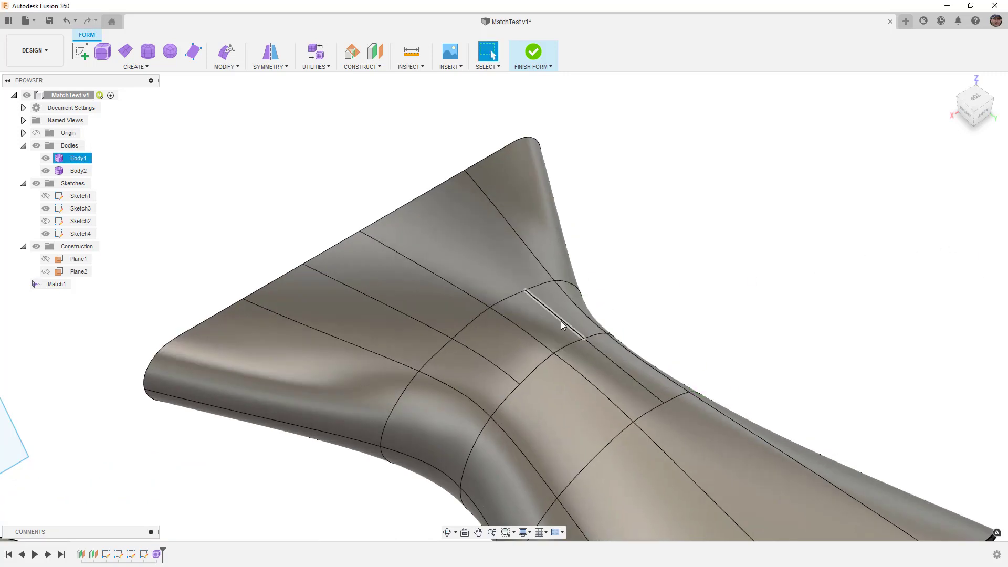
Step: Insert points across the lobe's top edges to finish the new funnel edge
{"action": "left_click", "coordinate": [227, 67]}
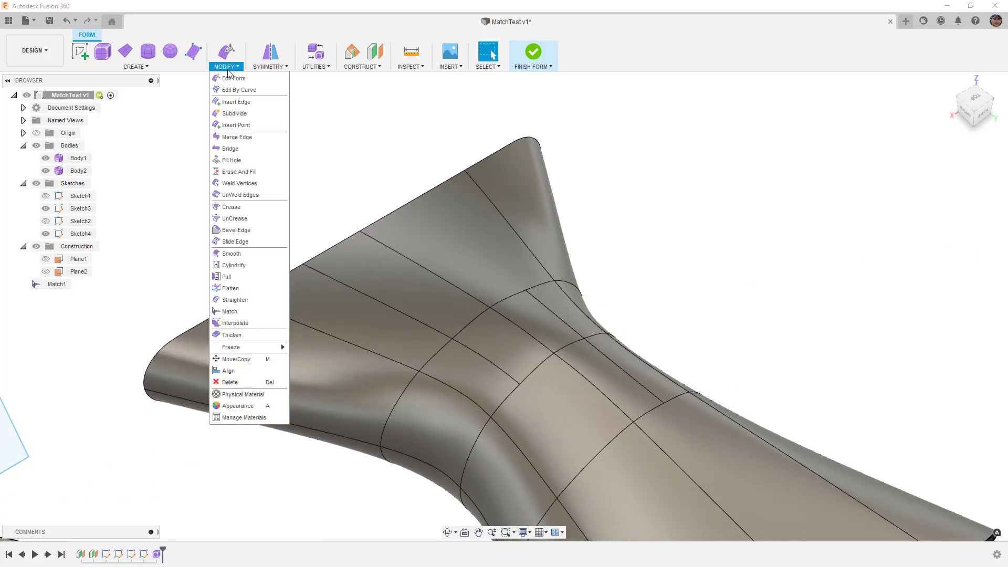
{"action": "left_click", "coordinate": [236, 125]}
{"action": "left_click", "coordinate": [525, 290]}
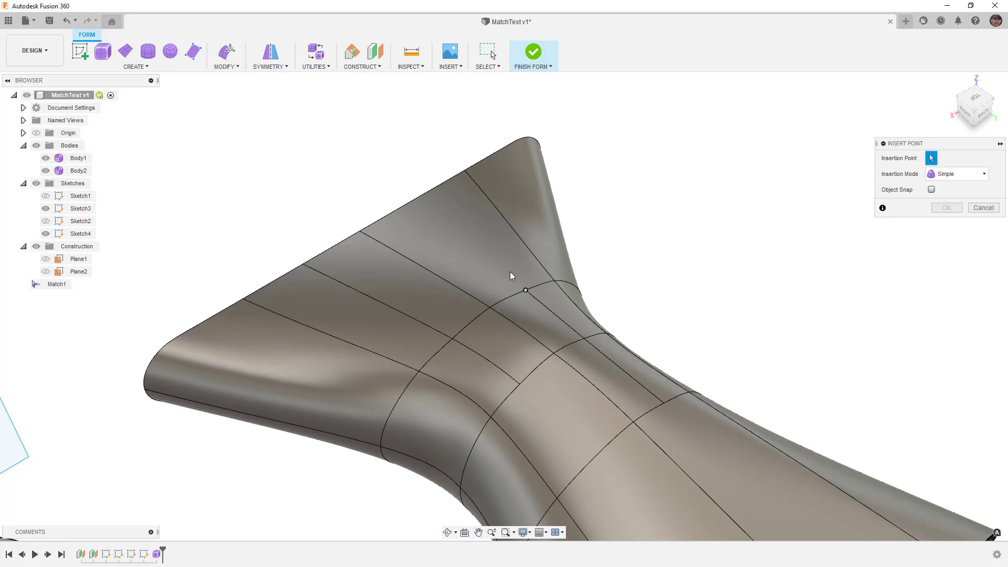
{"action": "left_click", "coordinate": [414, 199]}
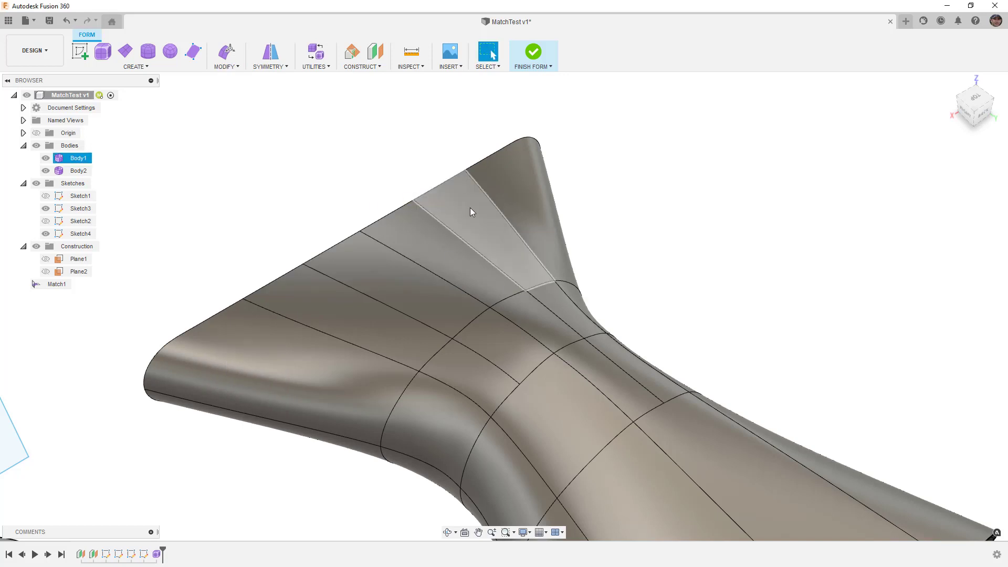
{"action": "scroll", "coordinate": [460, 202], "scroll_direction": "down", "scroll_amount": 5}
{"action": "right_click_drag", "start_coordinate": [624, 289], "coordinate": [624, 265]}
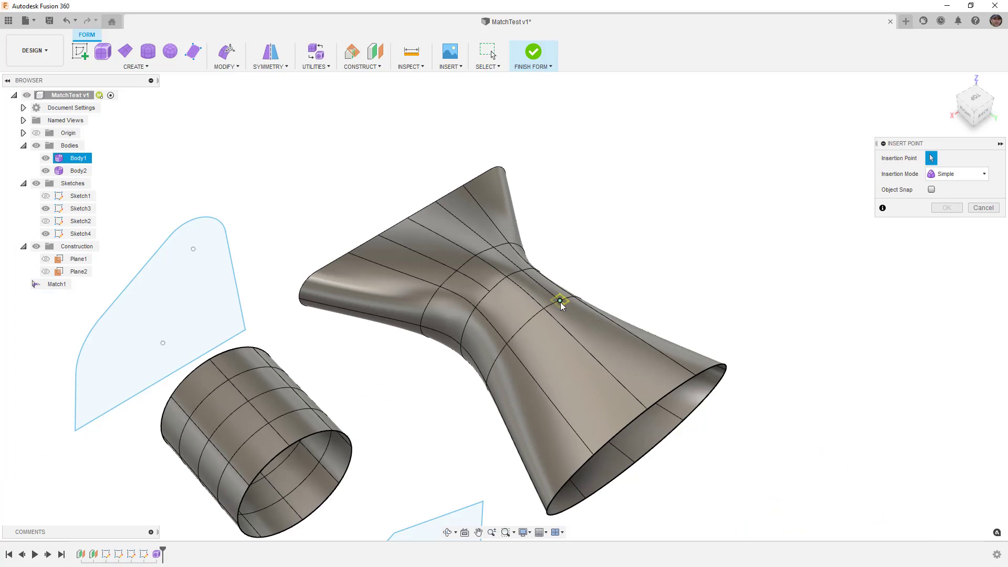
{"action": "left_click", "coordinate": [673, 390]}
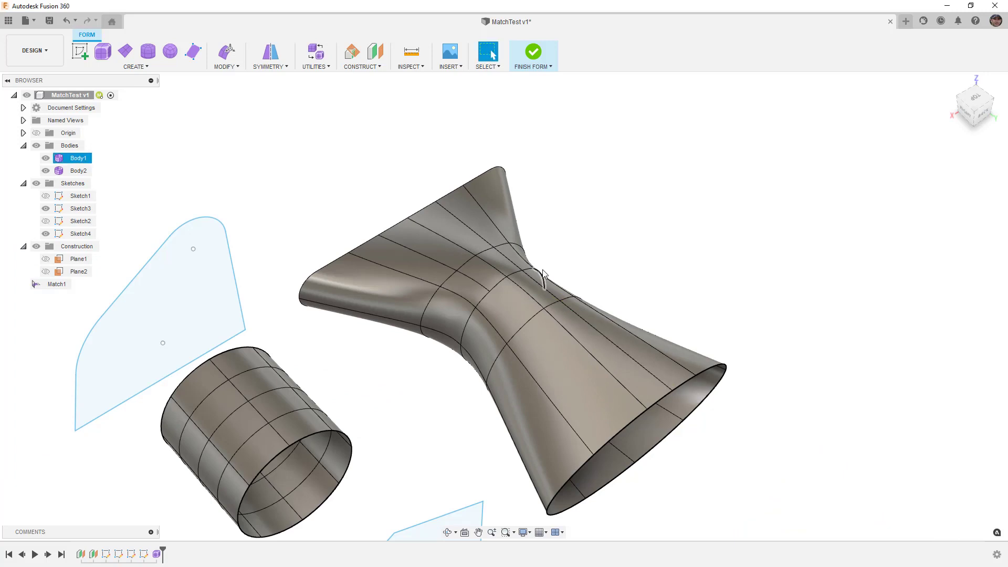
Step: Hide the funnel body Body1 and save the design
{"action": "middle_click_drag", "start_coordinate": [555, 261], "coordinate": [507, 206], "text": "shift"}
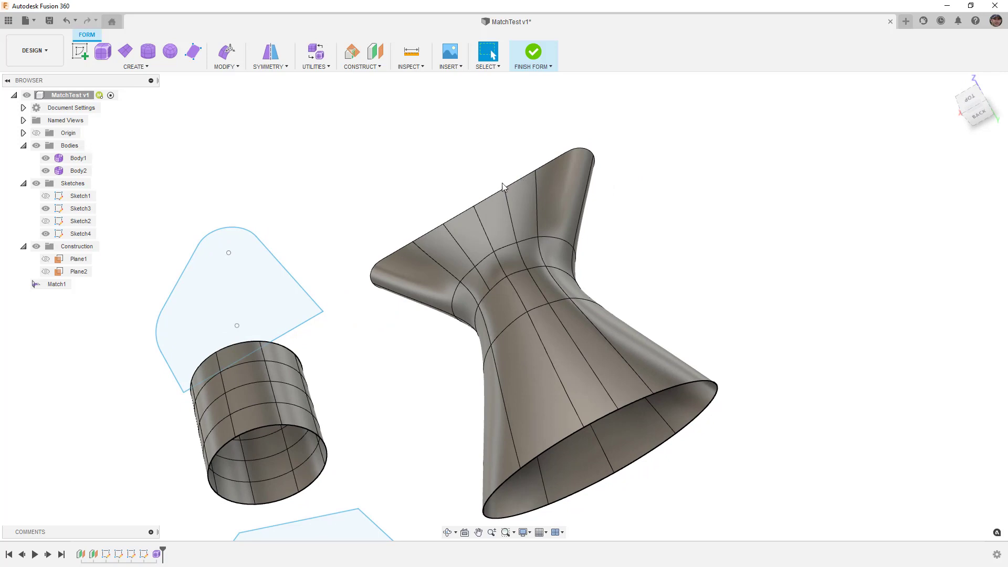
{"action": "middle_click_drag", "start_coordinate": [452, 219], "coordinate": [488, 216]}
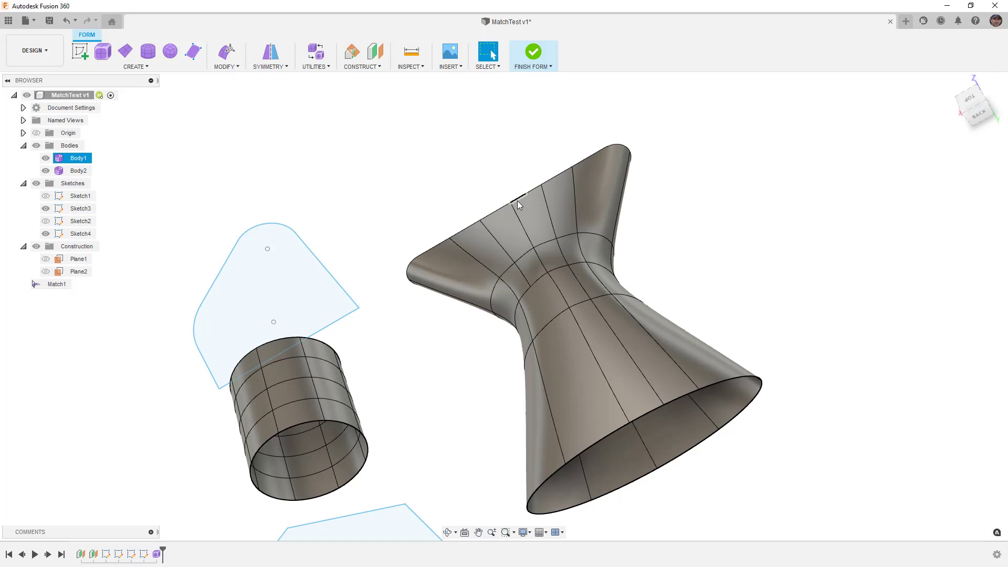
{"action": "middle_click_drag", "start_coordinate": [517, 202], "coordinate": [583, 220], "text": "shift"}
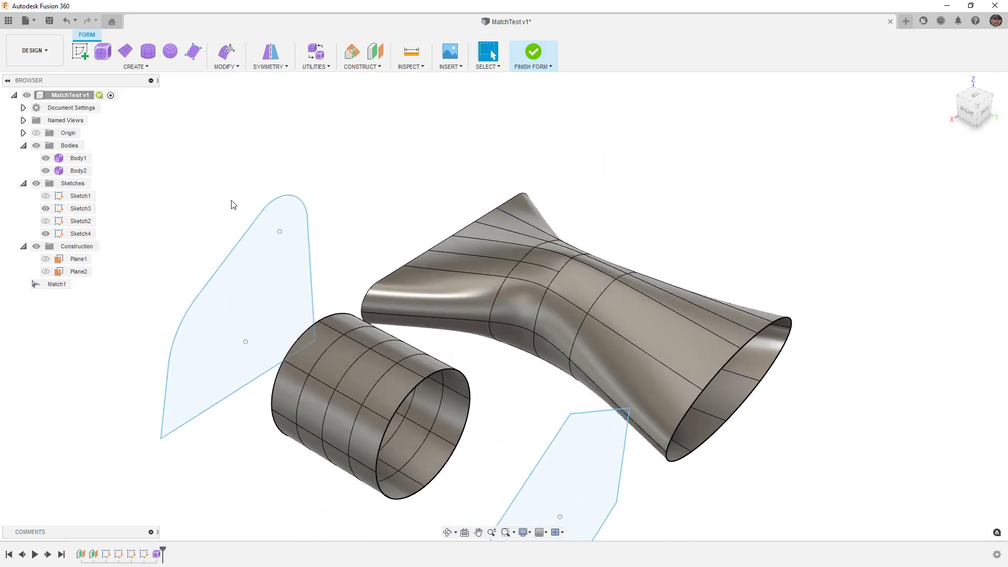
{"action": "left_click", "coordinate": [45, 158]}
{"action": "mouse_move", "coordinate": [410, 266]}
{"action": "middle_mouse_down", "text": "shift"}
{"action": "mouse_move", "coordinate": [419, 322]}
{"action": "mouse_move", "coordinate": [431, 295]}
{"action": "mouse_move", "coordinate": [480, 278]}
{"action": "mouse_move", "coordinate": [399, 289]}
{"action": "middle_mouse_up", "text": "shift"}
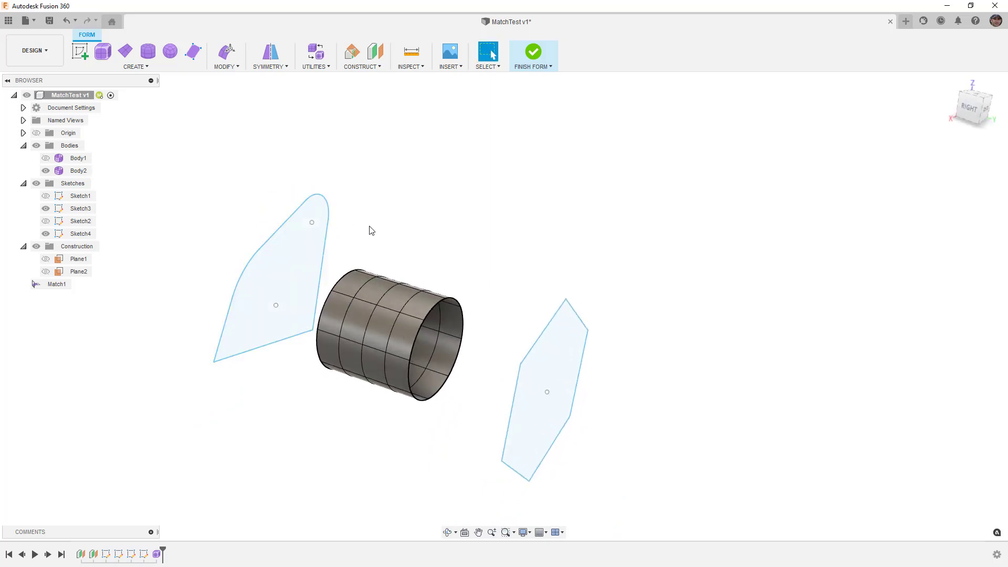
{"action": "key", "text": "ctrl+s"}
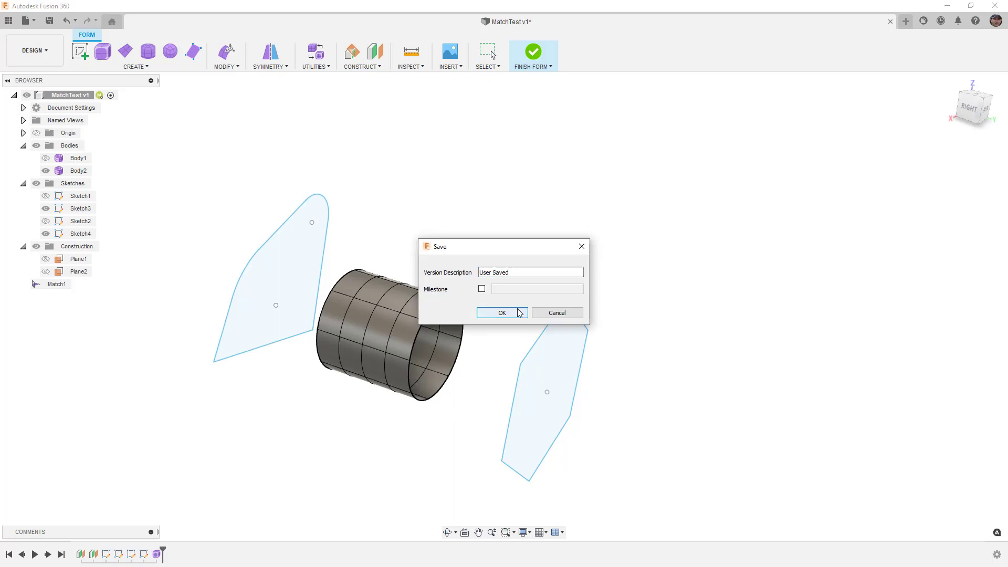
Step: Confirm saving the new version of the design
{"action": "left_click", "coordinate": [520, 315]}
{"action": "left_click", "coordinate": [222, 66]}
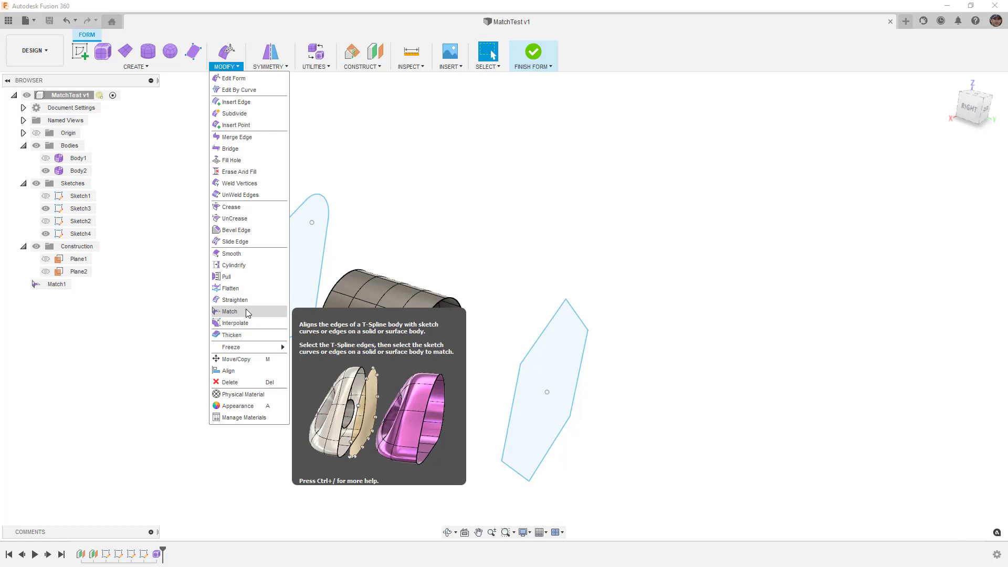
{"action": "left_click", "coordinate": [230, 311]}
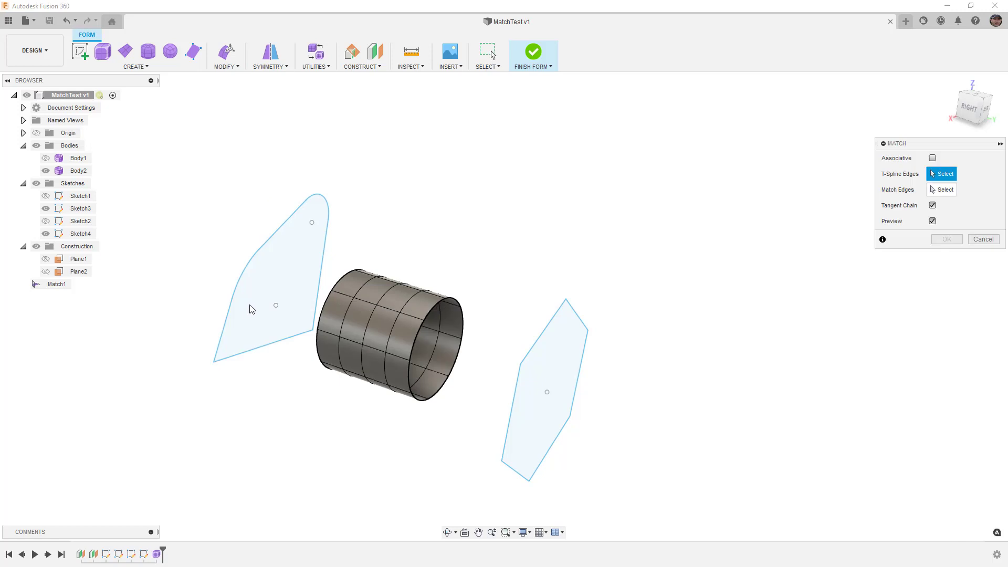
Step: Match the cylinder rim to the hexagon sketch outline with Tolerance and Falloff off
{"action": "left_click", "coordinate": [440, 312]}
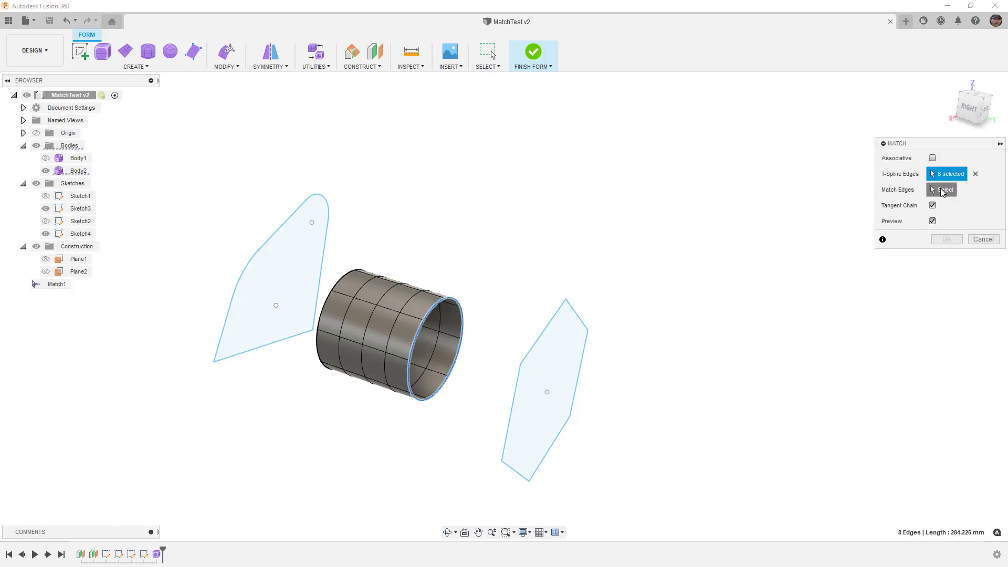
{"action": "left_click", "coordinate": [943, 190]}
{"action": "left_click", "coordinate": [562, 311]}
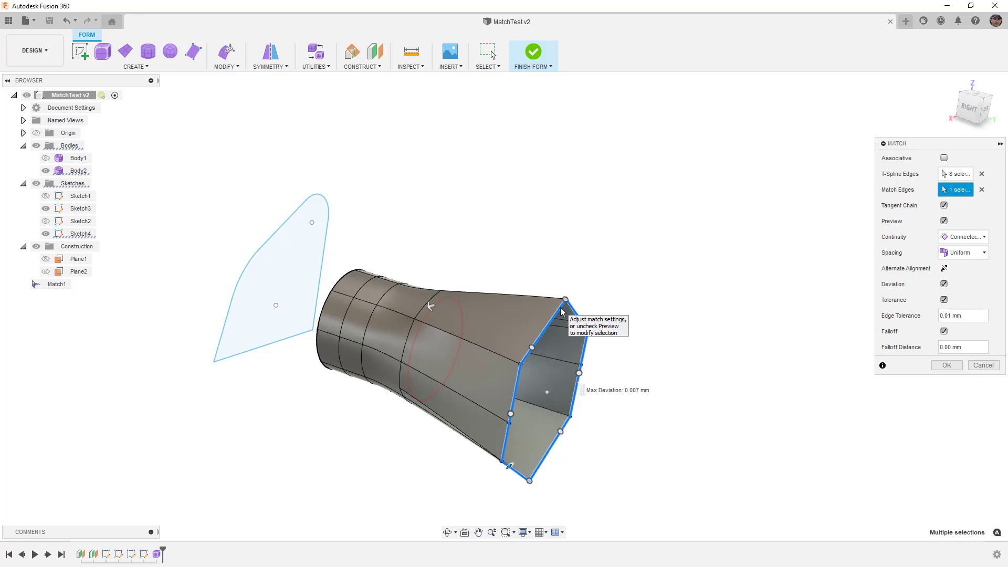
{"action": "left_click", "coordinate": [944, 300]}
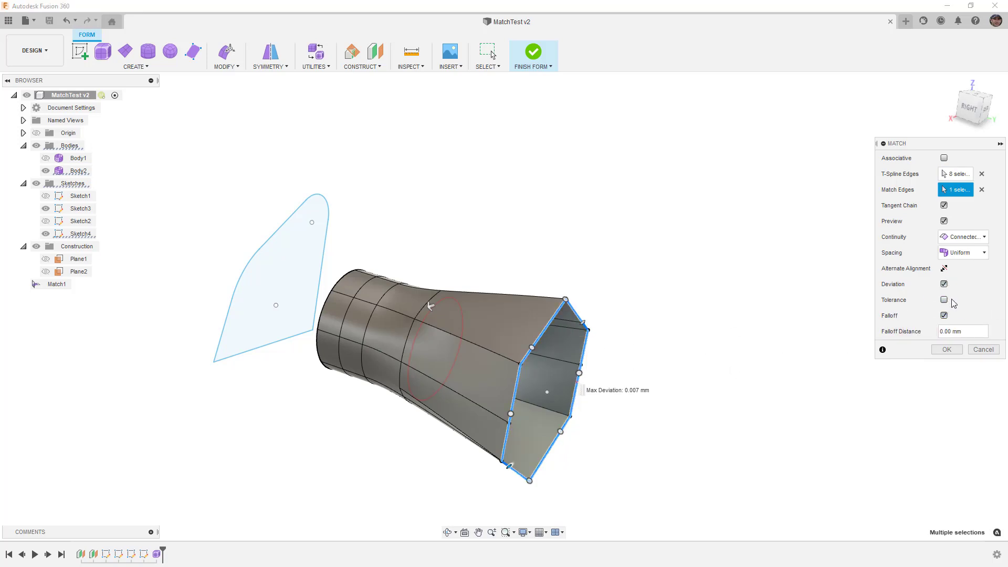
{"action": "left_click", "coordinate": [943, 316]}
{"action": "middle_click_drag", "start_coordinate": [747, 291], "coordinate": [732, 290], "text": "shift"}
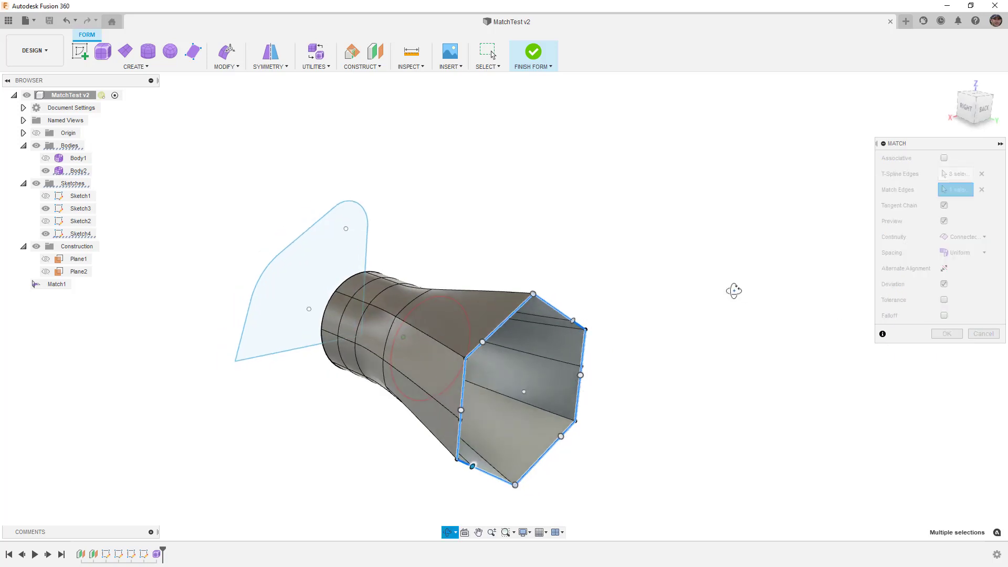
{"action": "scroll", "coordinate": [520, 320], "scroll_direction": "up", "scroll_amount": 4}
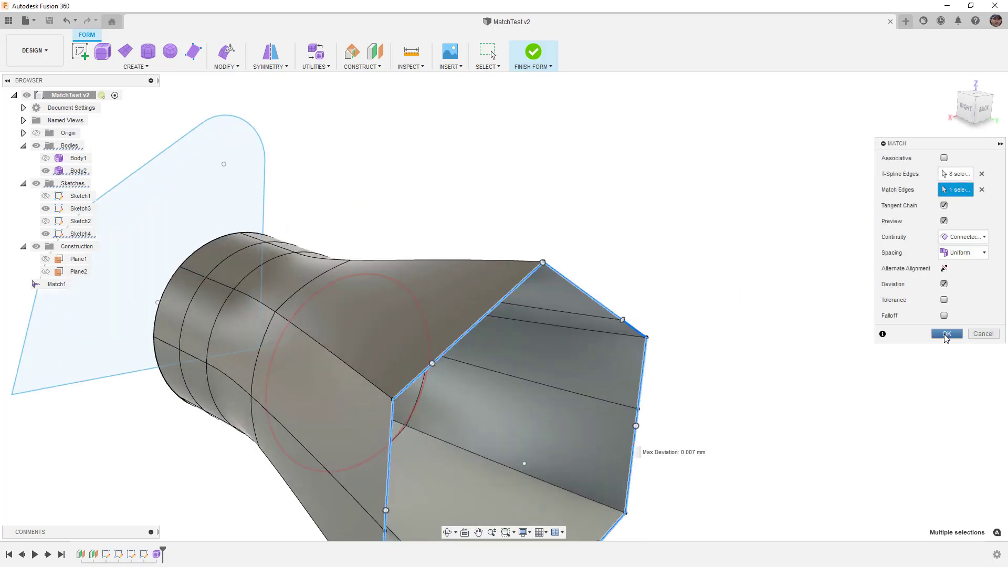
{"action": "left_click", "coordinate": [947, 335]}
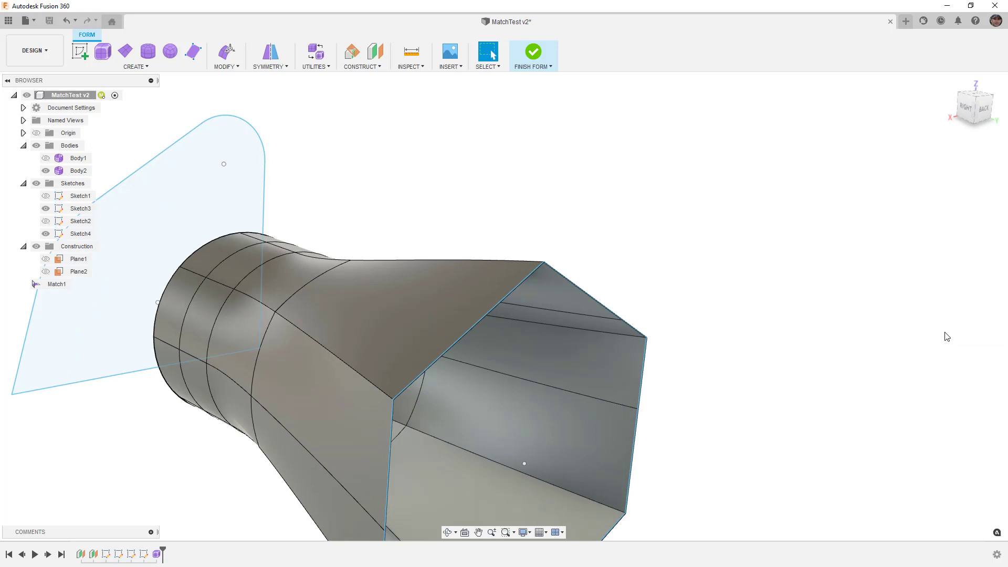
{"action": "scroll", "coordinate": [682, 252], "scroll_direction": "down", "scroll_amount": 5}
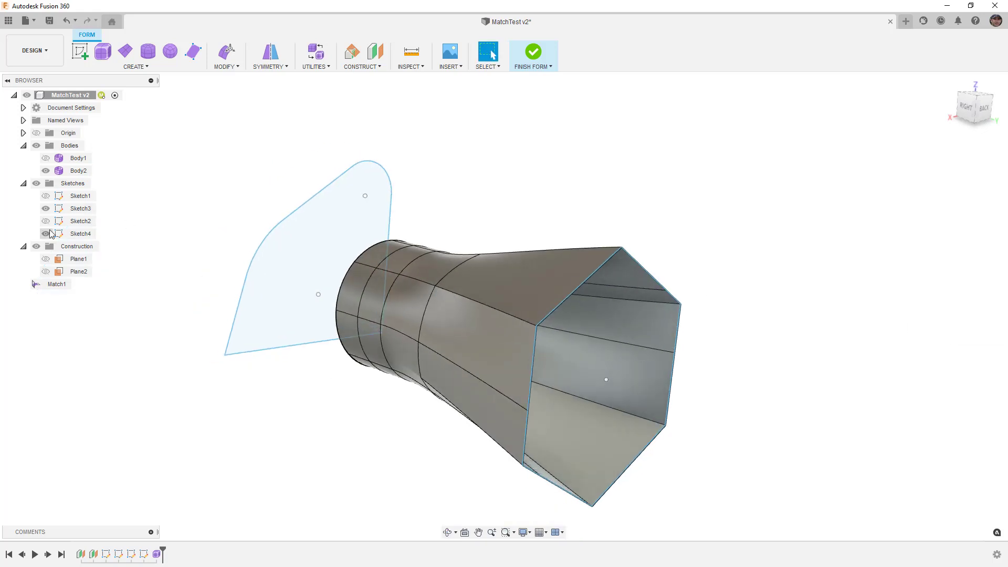
{"action": "left_click", "coordinate": [173, 240]}
{"action": "mouse_move", "coordinate": [670, 229]}
{"action": "middle_mouse_down", "text": "shift"}
{"action": "mouse_move", "coordinate": [641, 227]}
{"action": "mouse_move", "coordinate": [654, 227]}
{"action": "middle_mouse_up", "text": "shift"}
{"action": "left_click", "coordinate": [597, 301]}
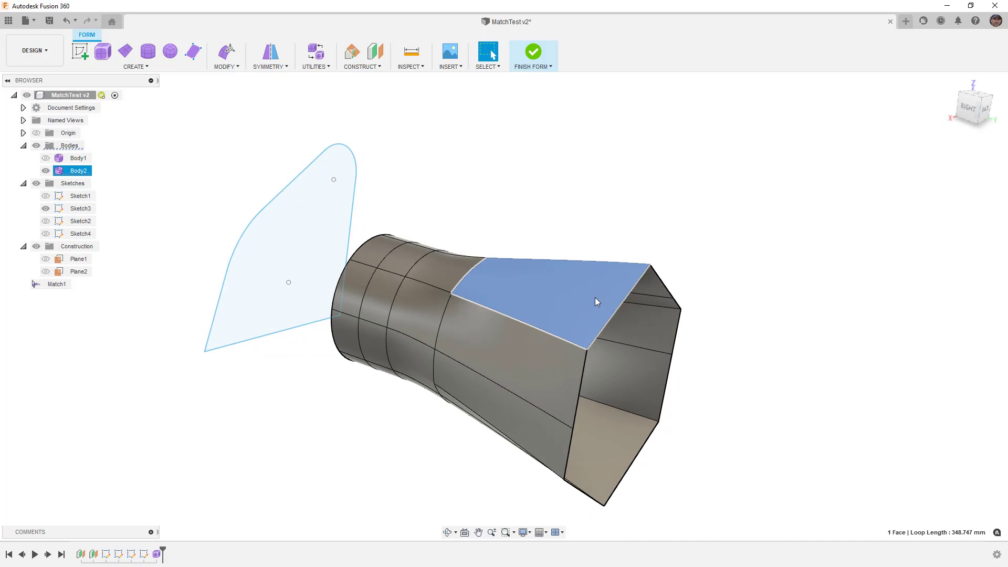
{"action": "key", "text": "alt+1"}
{"action": "left_click", "coordinate": [744, 343]}
{"action": "mouse_move", "coordinate": [744, 343]}
{"action": "middle_mouse_down", "text": "shift"}
{"action": "mouse_move", "coordinate": [719, 342]}
{"action": "mouse_move", "coordinate": [746, 340]}
{"action": "middle_mouse_up", "text": "shift"}
{"action": "key", "text": "alt+3"}
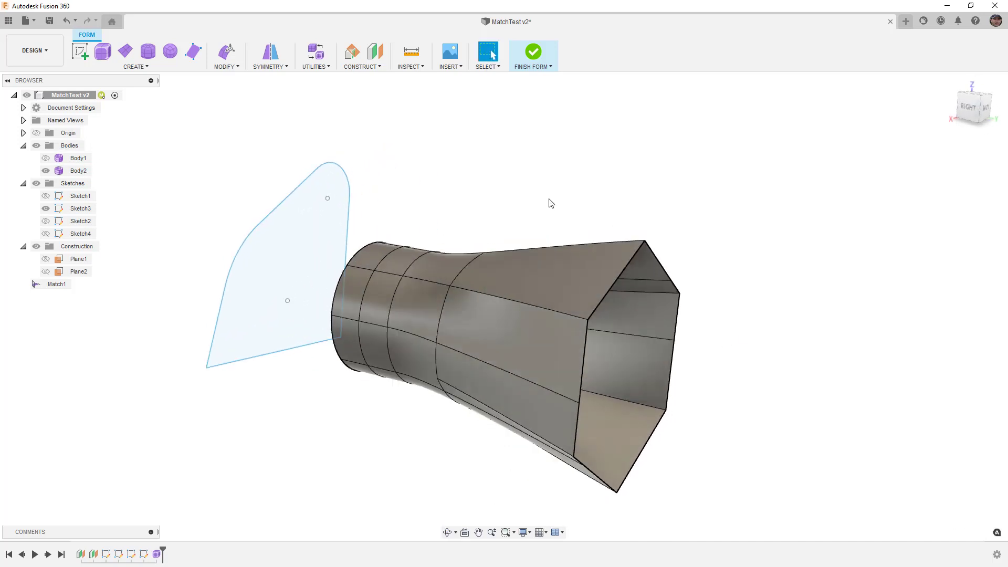
{"action": "left_click", "coordinate": [231, 67]}
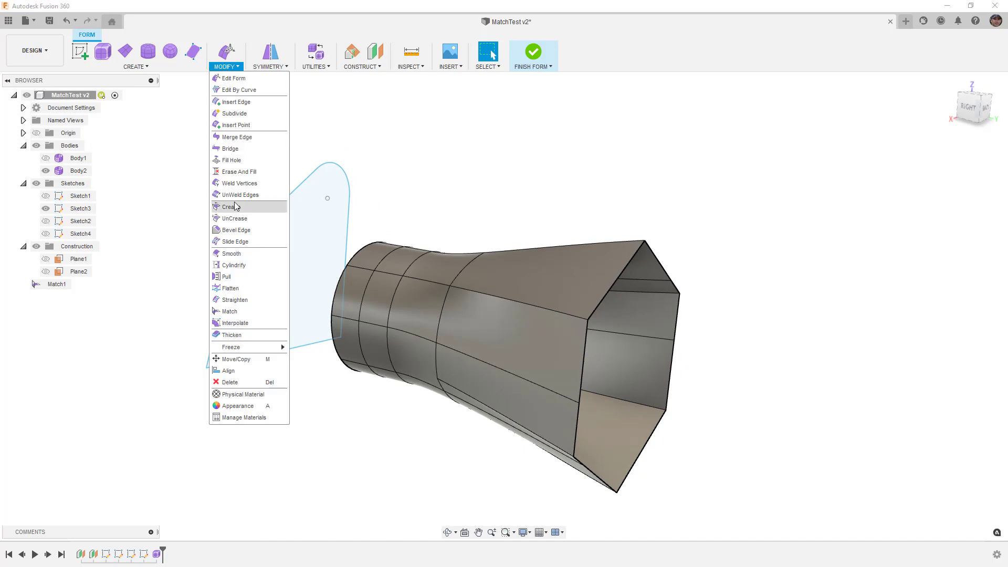
{"action": "left_click", "coordinate": [239, 223]}
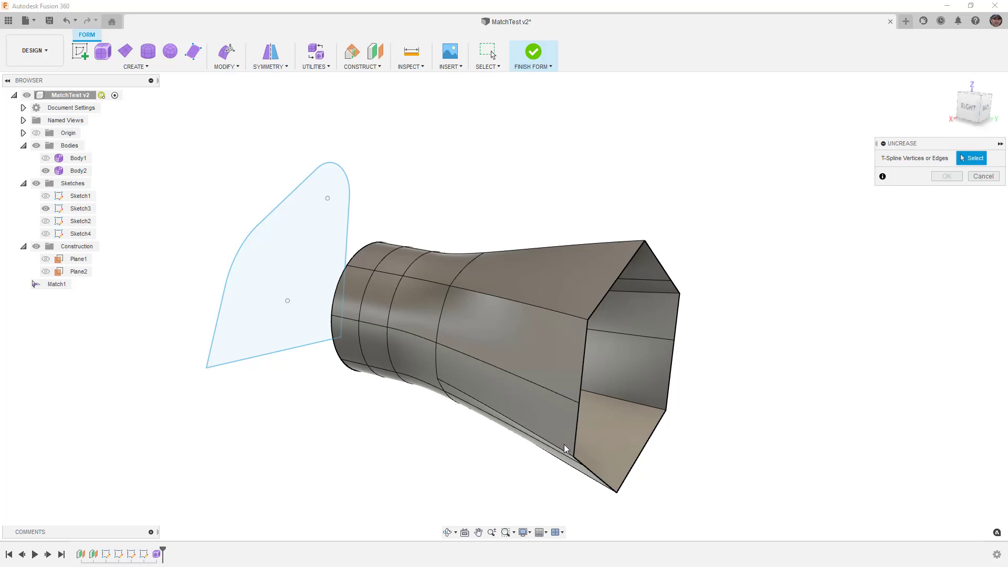
{"action": "middle_click_drag", "start_coordinate": [572, 365], "coordinate": [576, 333], "text": "shift"}
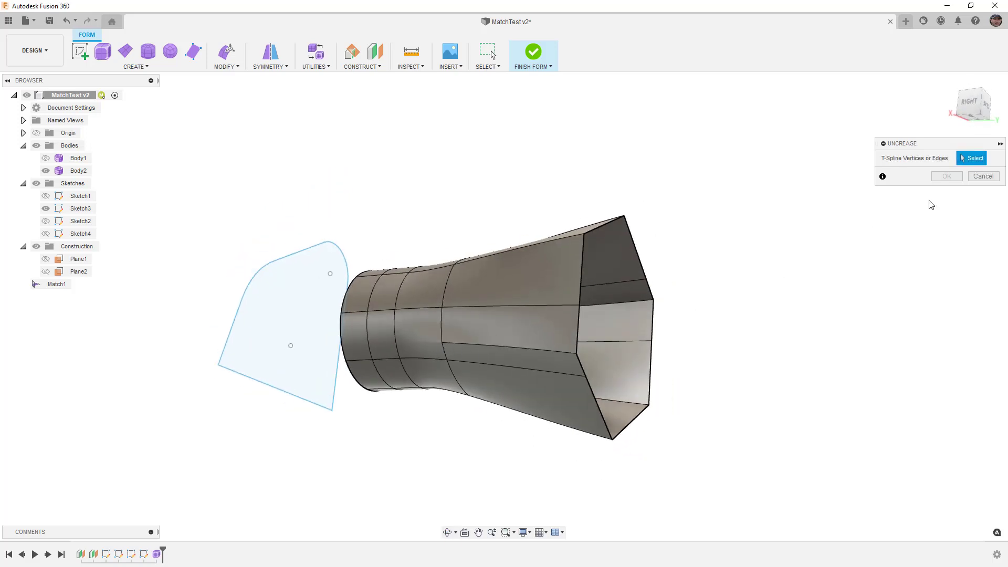
{"action": "left_click", "coordinate": [983, 176]}
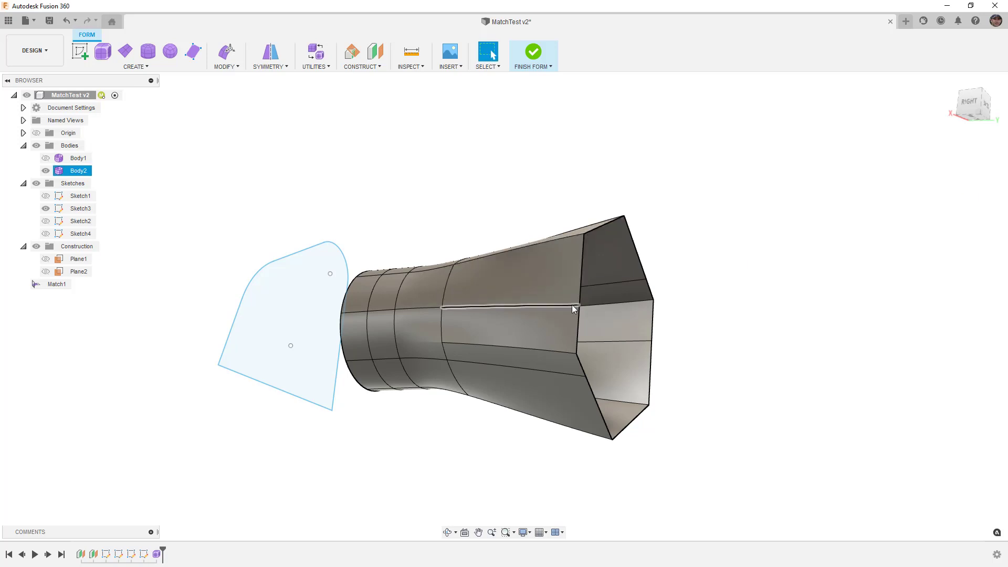
{"action": "scroll", "coordinate": [572, 304], "scroll_direction": "up", "scroll_amount": 3}
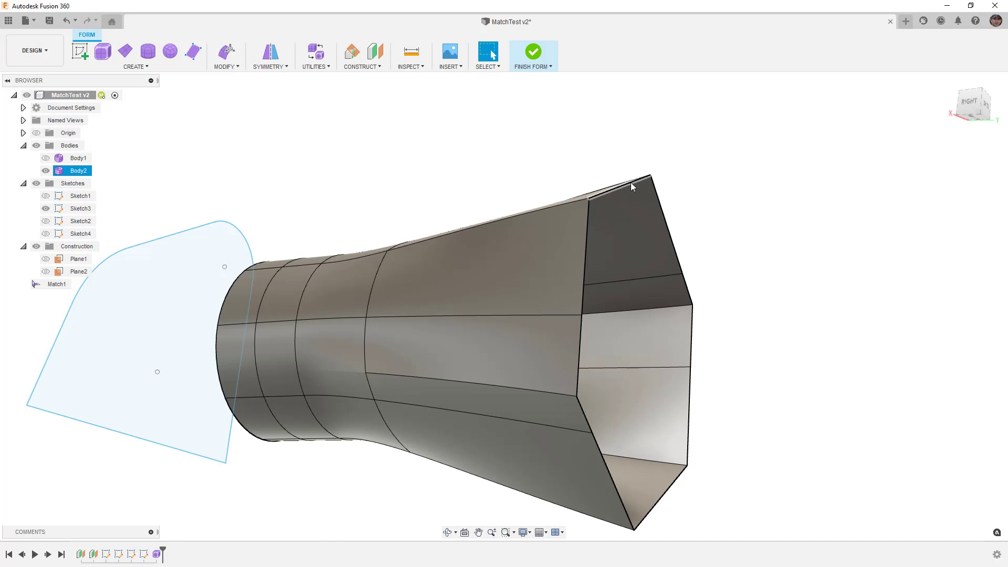
Step: Select an edge on the hexagonal end, then cancel the form edit and clear selection
{"action": "left_click", "coordinate": [660, 204]}
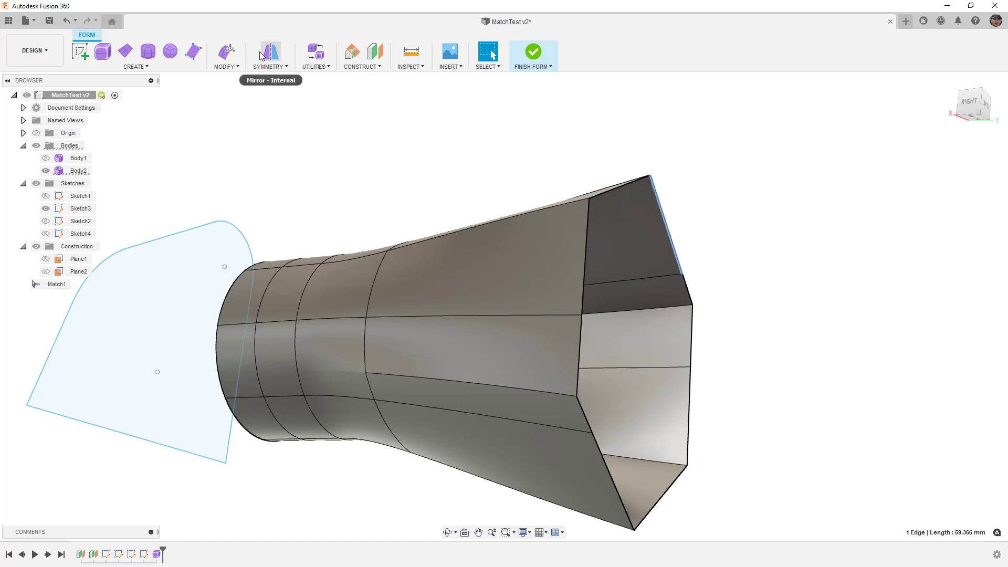
{"action": "left_click", "coordinate": [227, 51]}
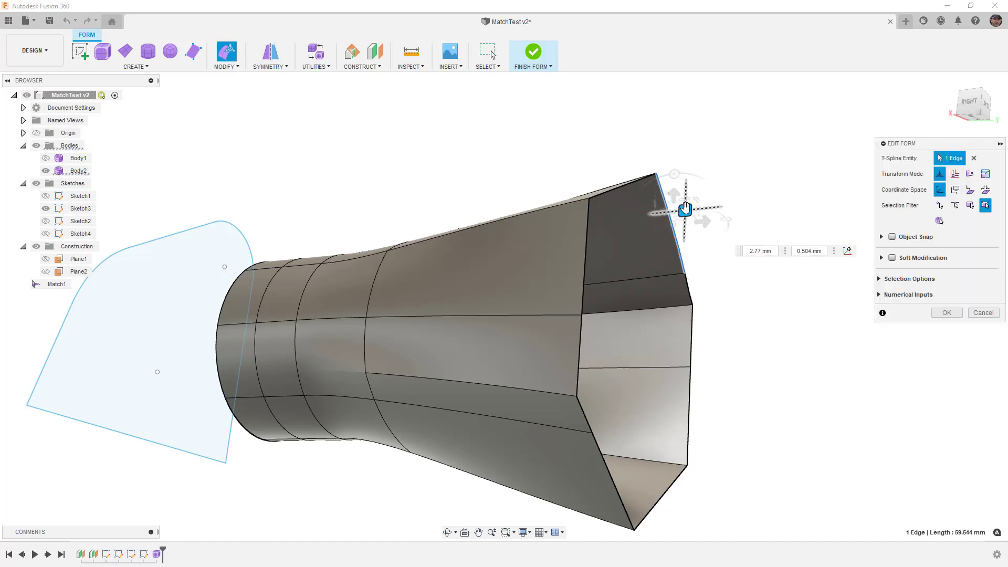
{"action": "key", "text": "Escape"}
{"action": "left_click", "coordinate": [544, 160]}
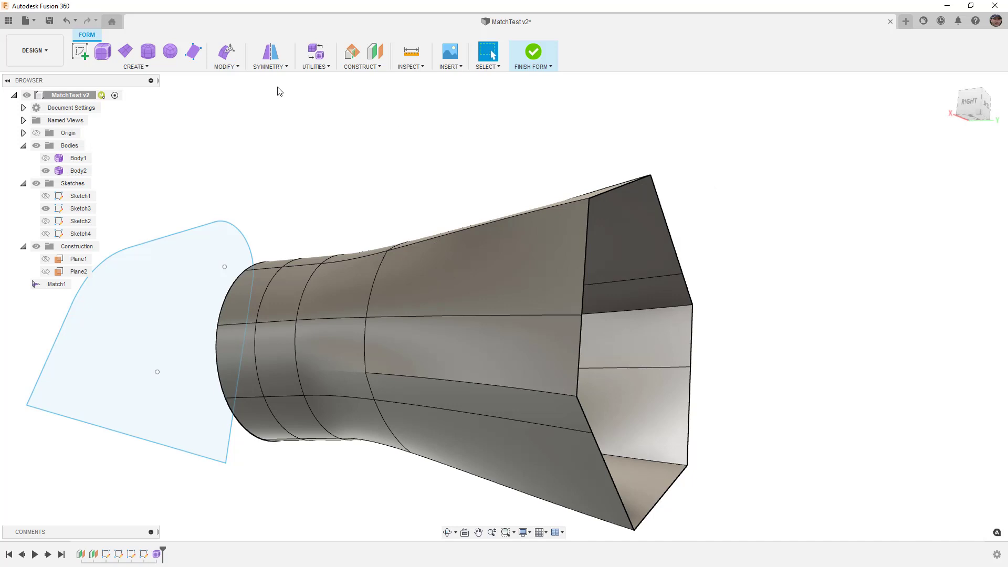
Step: Crease a long edge along Body2 and check the result
{"action": "left_click", "coordinate": [226, 67]}
{"action": "left_click", "coordinate": [231, 207]}
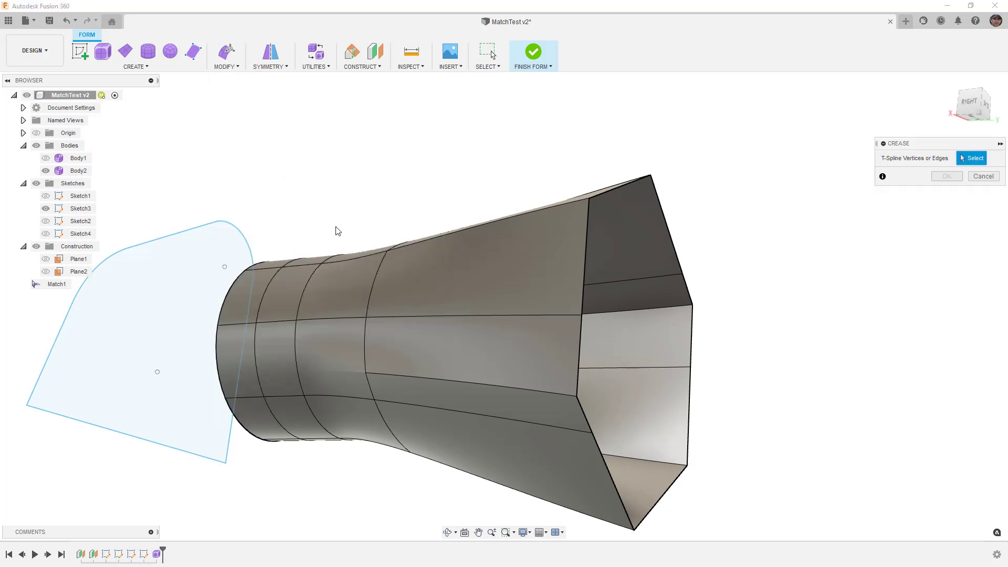
{"action": "left_click", "coordinate": [563, 398]}
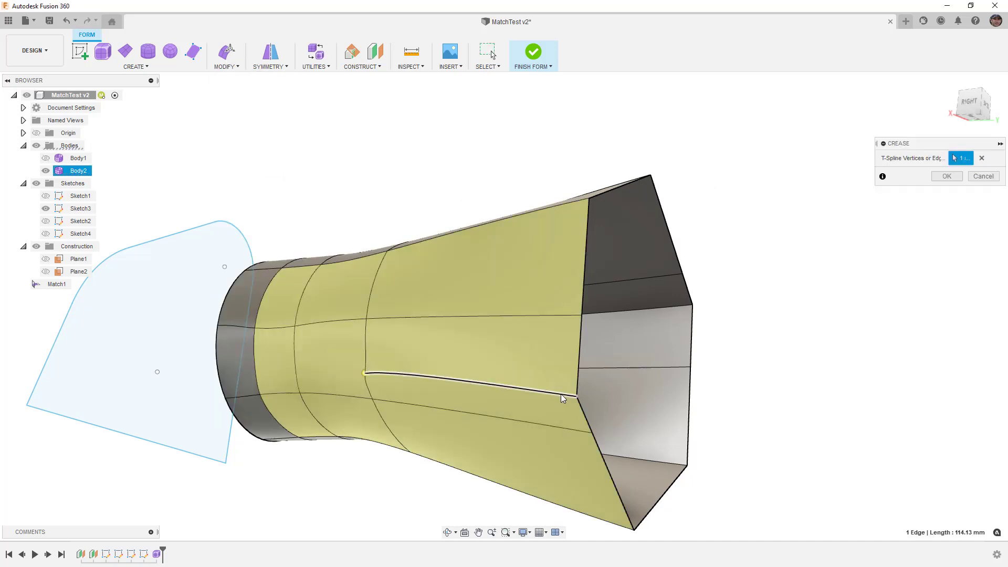
{"action": "left_click", "coordinate": [947, 176]}
{"action": "mouse_move", "coordinate": [814, 220]}
{"action": "middle_mouse_down", "text": "shift"}
{"action": "mouse_move", "coordinate": [729, 332]}
{"action": "mouse_move", "coordinate": [723, 315]}
{"action": "mouse_move", "coordinate": [758, 336]}
{"action": "middle_mouse_up", "text": "shift"}
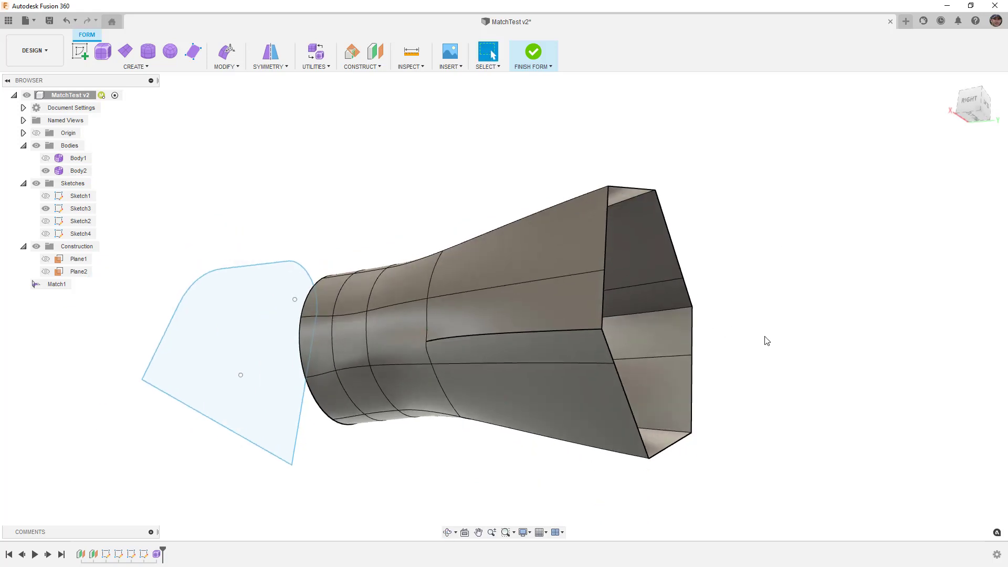
Step: UnCrease the creased edge to make it smooth again
{"action": "left_click", "coordinate": [237, 67]}
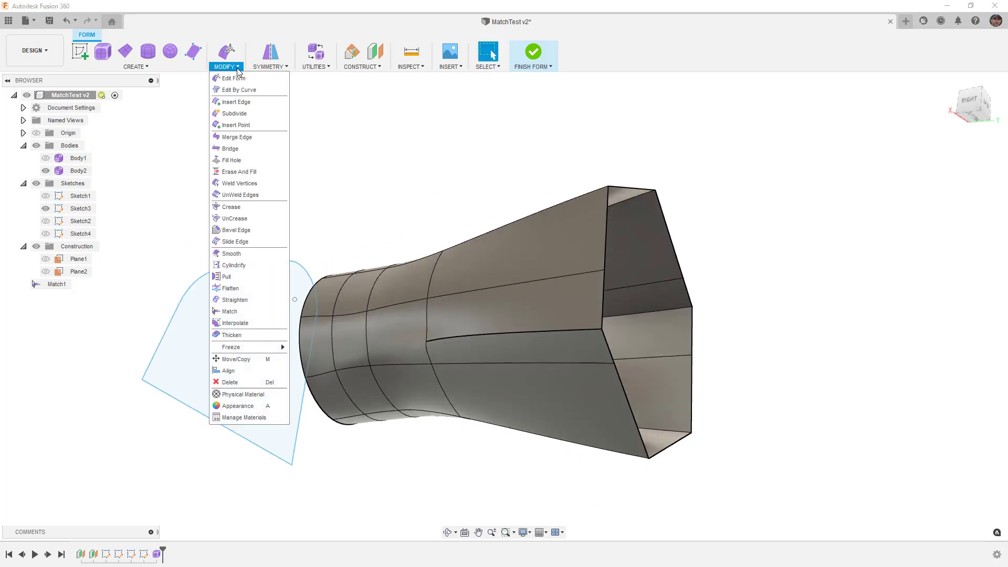
{"action": "left_click", "coordinate": [236, 218]}
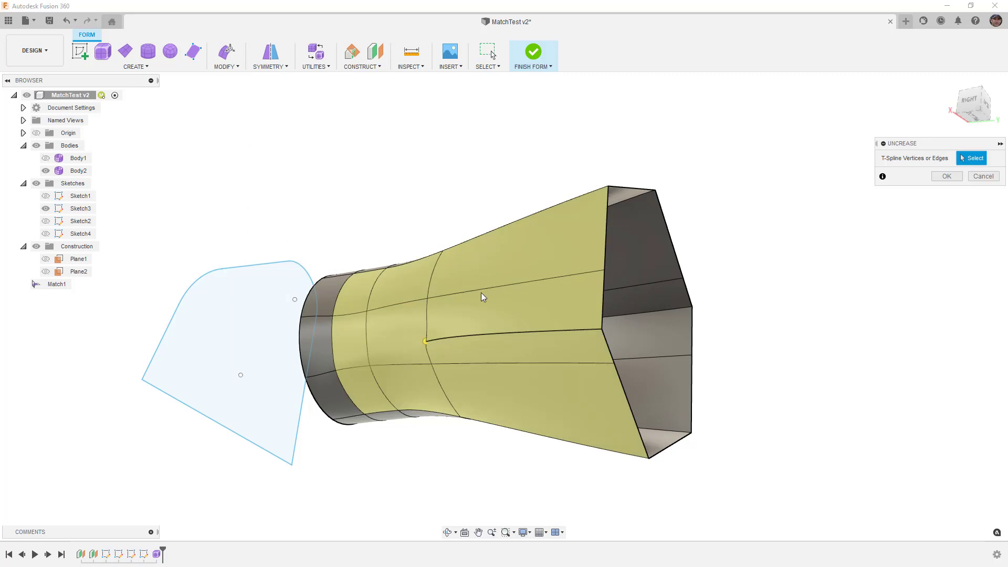
{"action": "left_click", "coordinate": [488, 337]}
{"action": "left_click", "coordinate": [946, 176]}
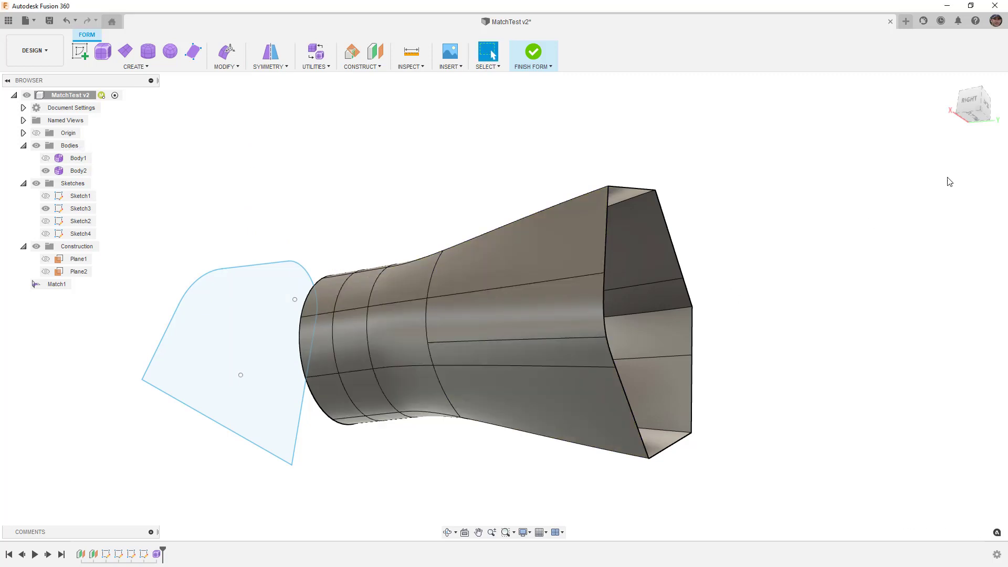
Step: Select a lengthwise edge and turn the view to face the flared end
{"action": "left_click", "coordinate": [520, 339]}
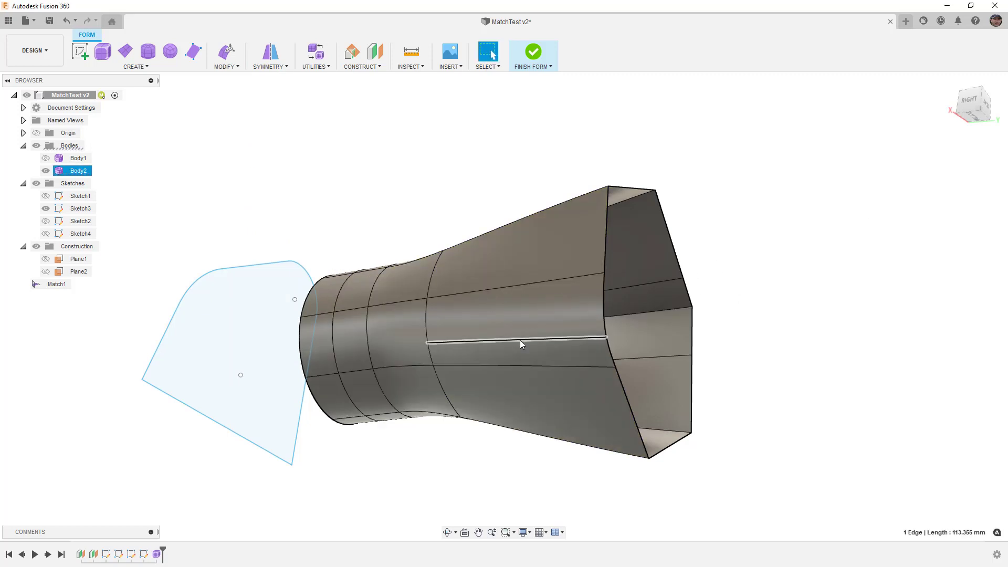
{"action": "mouse_move", "coordinate": [520, 339]}
{"action": "middle_mouse_down", "text": "shift"}
{"action": "mouse_move", "coordinate": [670, 330]}
{"action": "mouse_move", "coordinate": [628, 307]}
{"action": "mouse_move", "coordinate": [603, 340]}
{"action": "middle_mouse_up", "text": "shift"}
{"action": "scroll", "coordinate": [603, 340], "scroll_direction": "up", "scroll_amount": 3}
Step: Crease one lengthwise edge of the T-spline body
{"action": "left_click", "coordinate": [226, 66]}
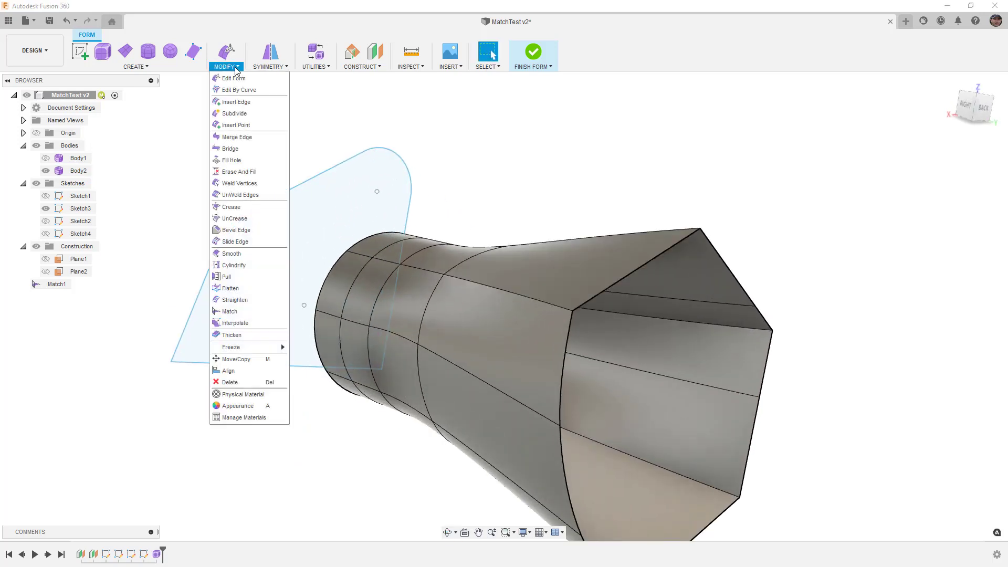
{"action": "left_click", "coordinate": [231, 207]}
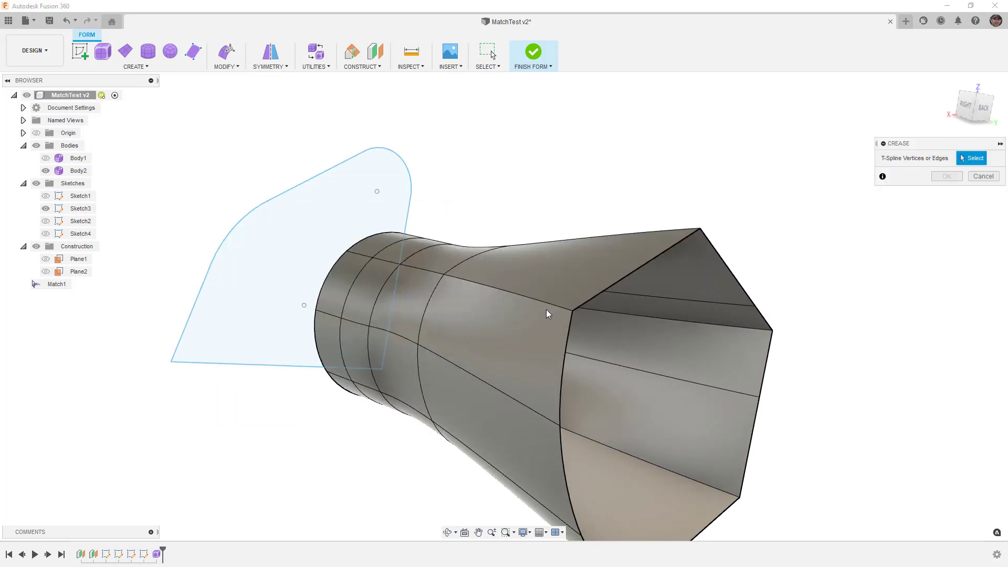
{"action": "left_click", "coordinate": [553, 305]}
{"action": "left_click", "coordinate": [946, 176]}
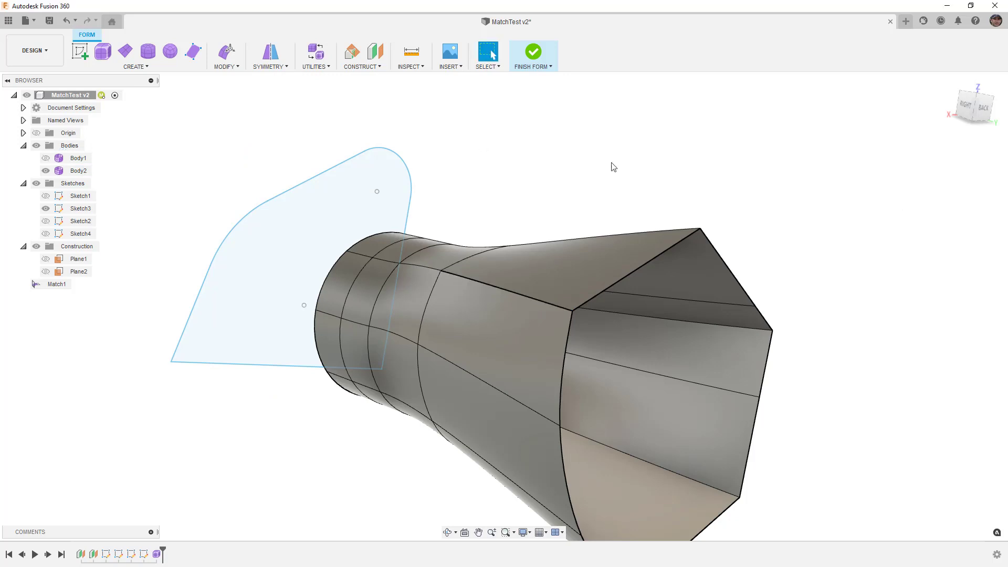
Step: UnCrease that same edge back to smooth
{"action": "left_click", "coordinate": [221, 67]}
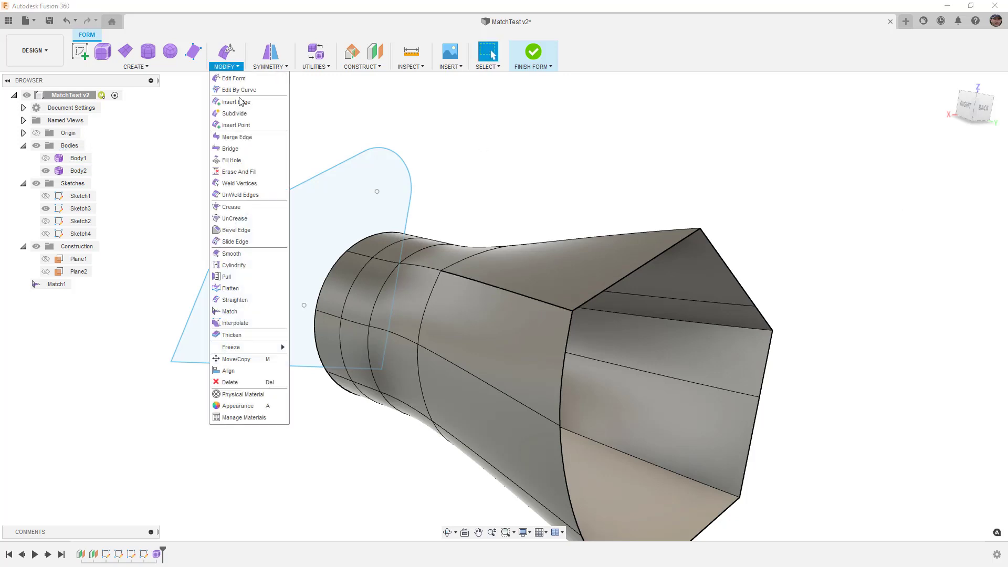
{"action": "left_click", "coordinate": [250, 218]}
{"action": "left_click", "coordinate": [563, 309]}
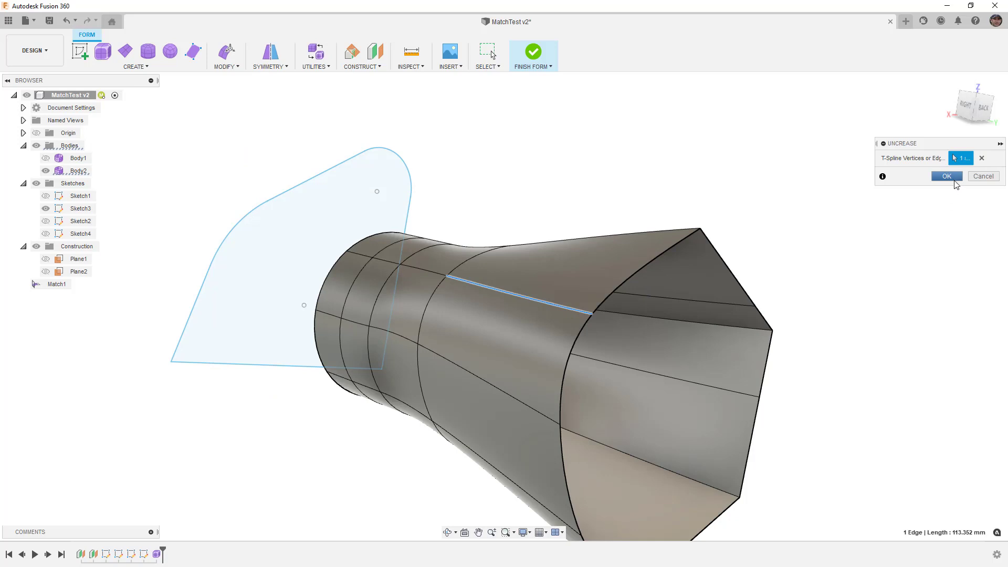
{"action": "left_click", "coordinate": [949, 177]}
Step: Toggle Sketch4 on and off, then inspect the body toward its flared end
{"action": "left_click", "coordinate": [46, 234]}
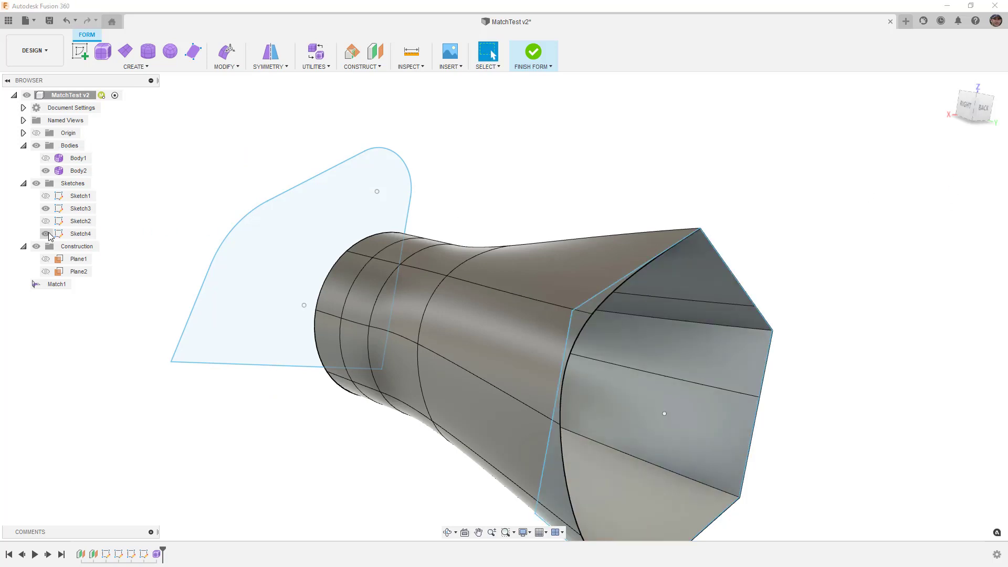
{"action": "left_click", "coordinate": [48, 234]}
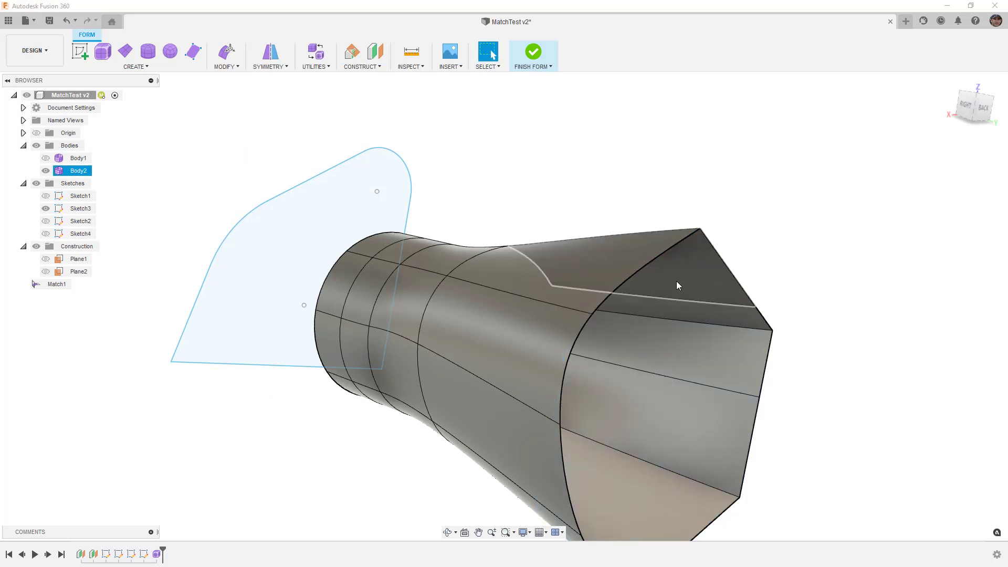
{"action": "middle_click_drag", "start_coordinate": [684, 266], "coordinate": [691, 368], "text": "shift"}
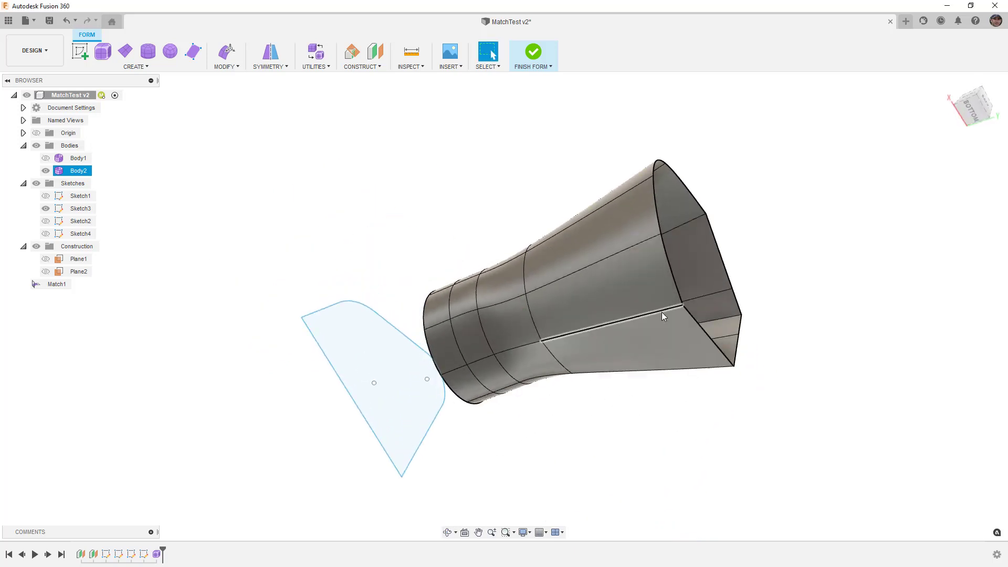
{"action": "middle_click_drag", "start_coordinate": [662, 312], "coordinate": [647, 429], "text": "shift"}
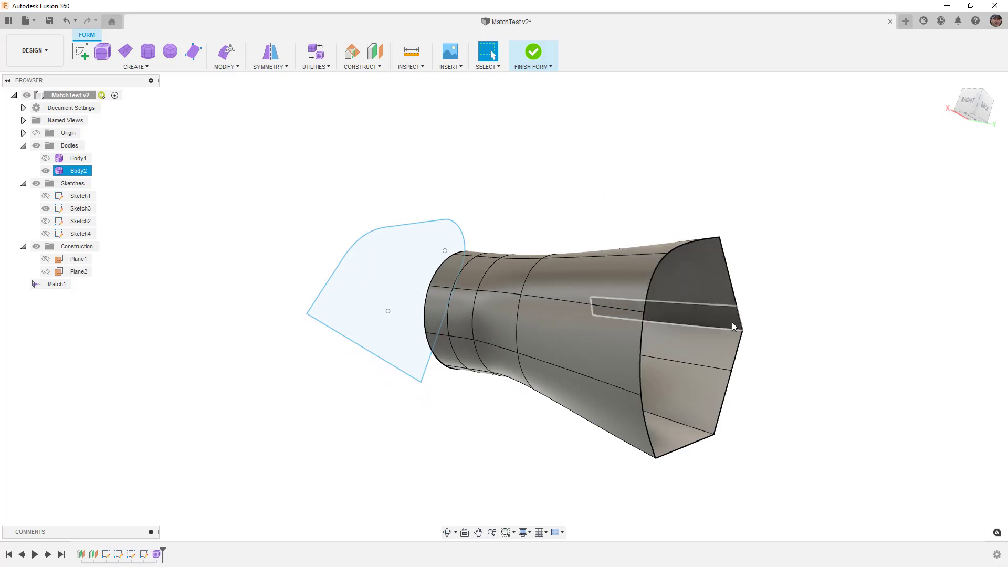
Step: Select a flared-end vertex and the lower and upper lengthwise edges, then clear selection
{"action": "left_click", "coordinate": [732, 372]}
{"action": "left_click", "coordinate": [714, 367]}
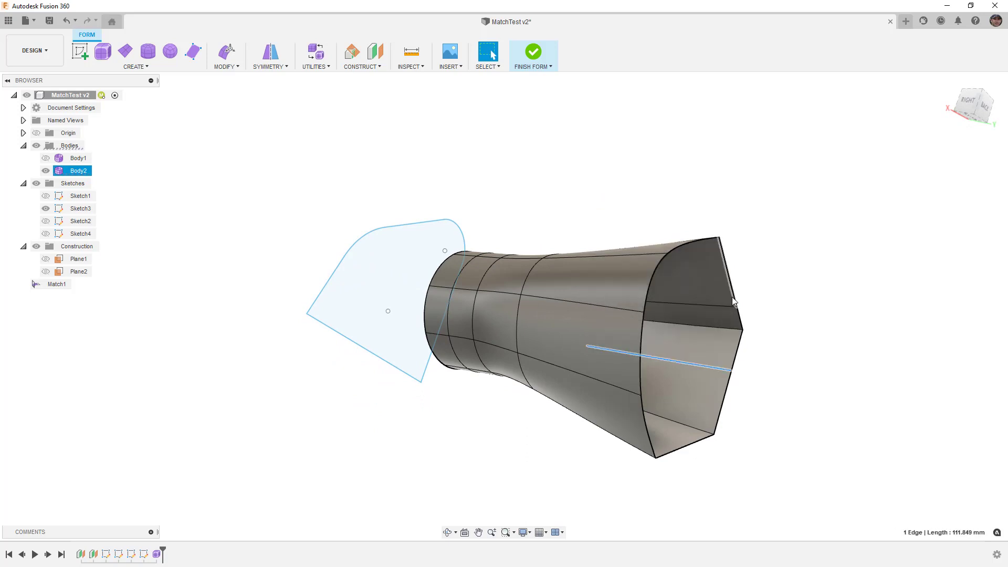
{"action": "left_click", "coordinate": [727, 306]}
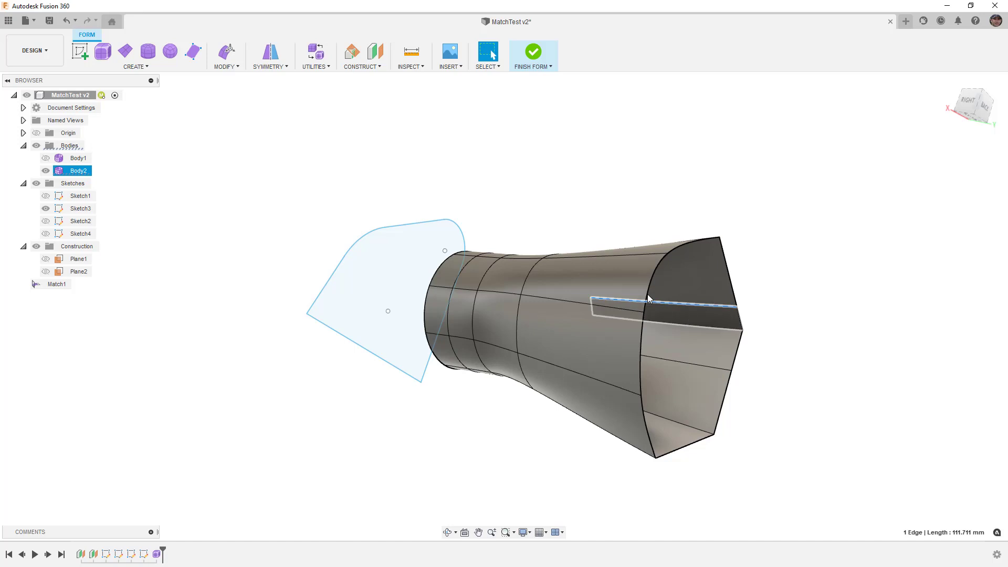
{"action": "left_click", "coordinate": [621, 233]}
Step: Match the small end's 8-edge loop to the sketch profile, associative with edge tolerance on (0.072 mm deviation)
{"action": "left_click", "coordinate": [226, 55]}
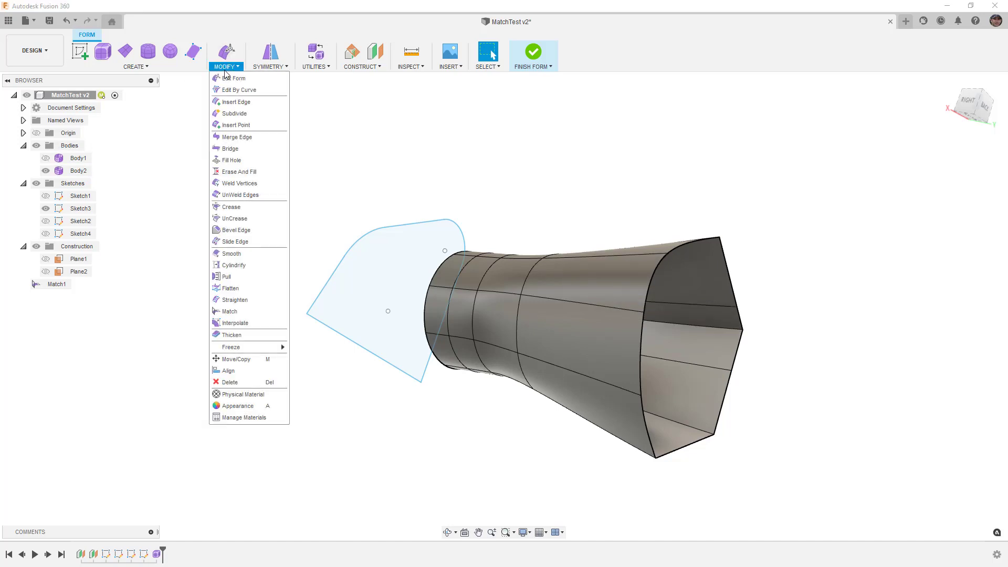
{"action": "left_click", "coordinate": [229, 311]}
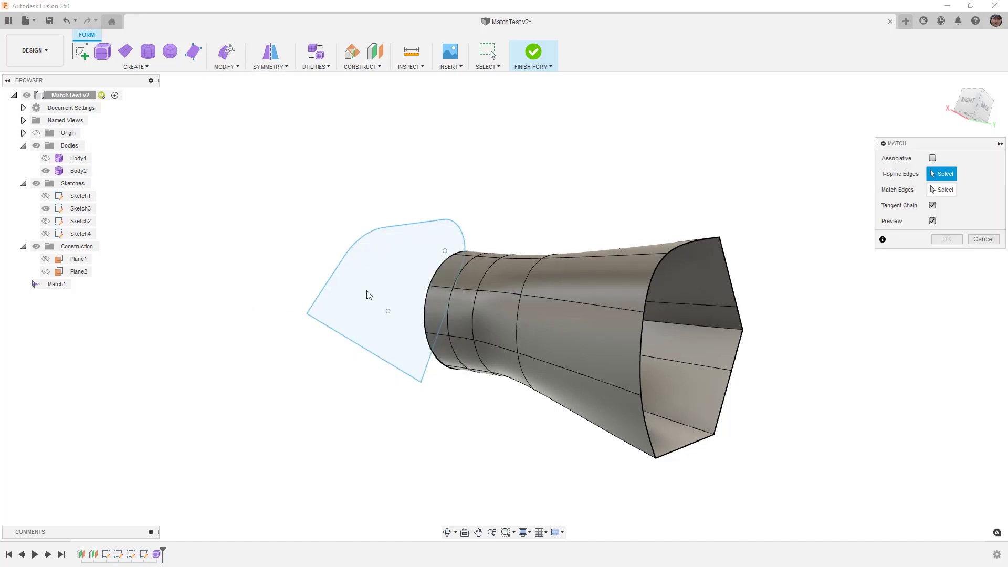
{"action": "left_click", "coordinate": [439, 273]}
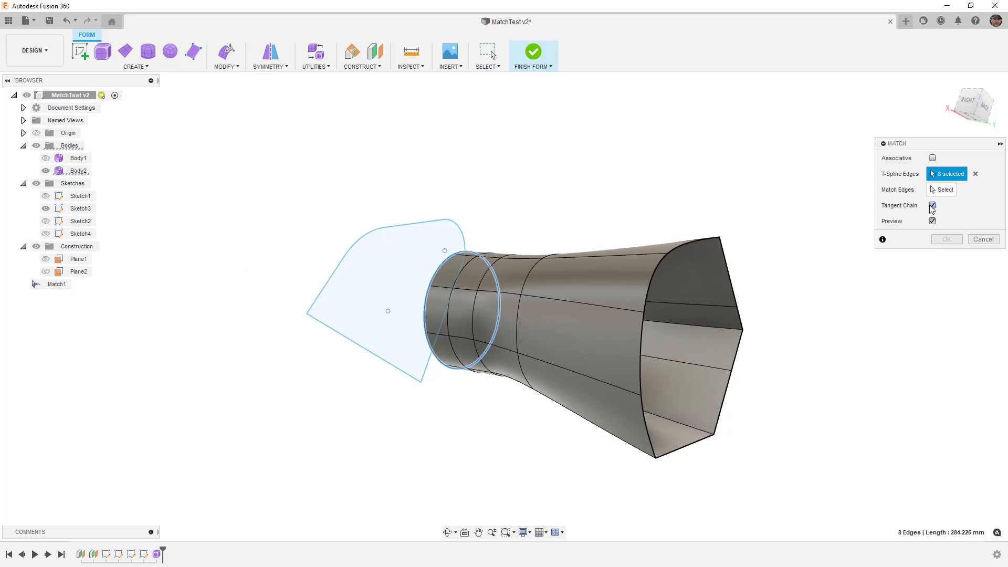
{"action": "left_click", "coordinate": [945, 189]}
{"action": "left_click", "coordinate": [421, 223]}
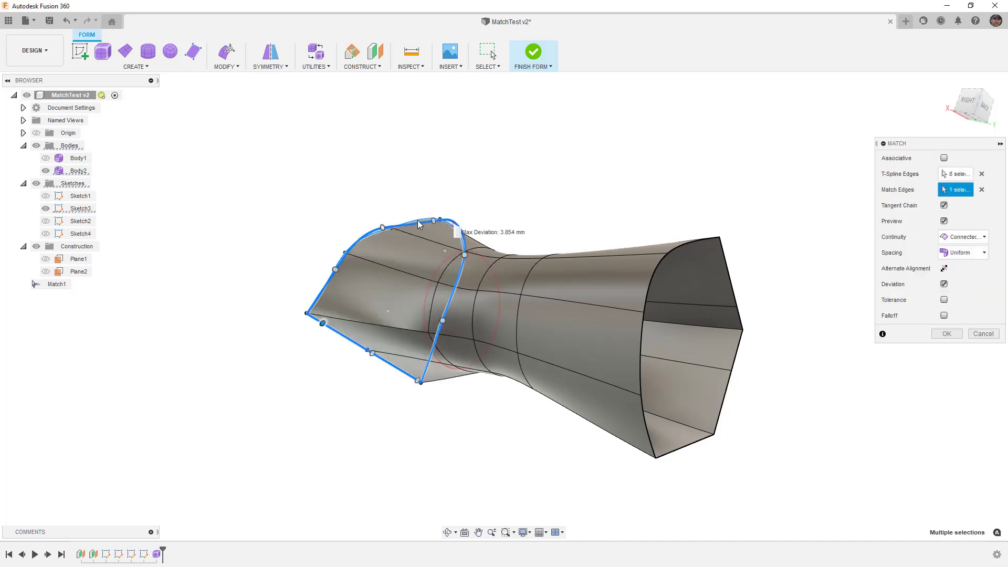
{"action": "left_click", "coordinate": [944, 158]}
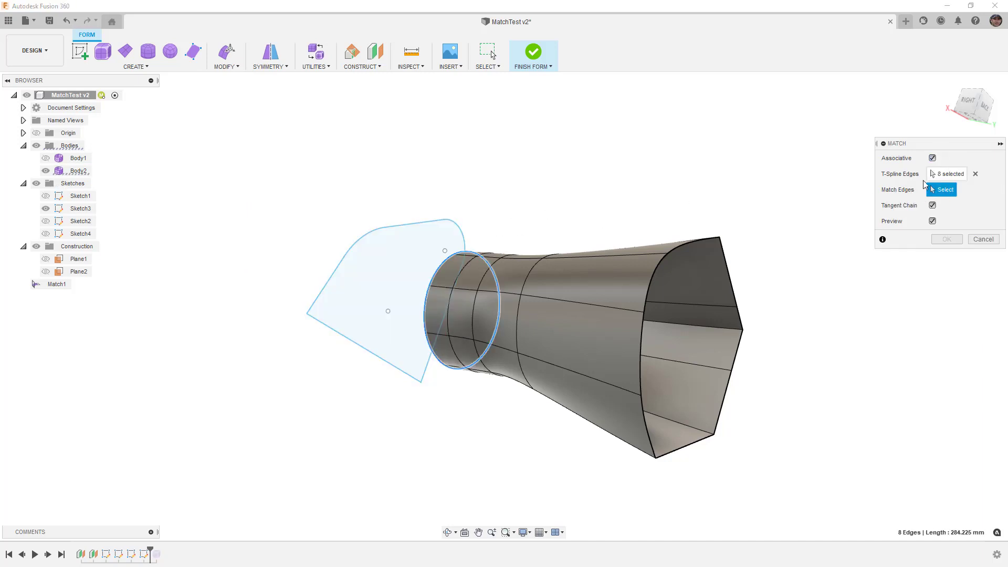
{"action": "left_click", "coordinate": [425, 223]}
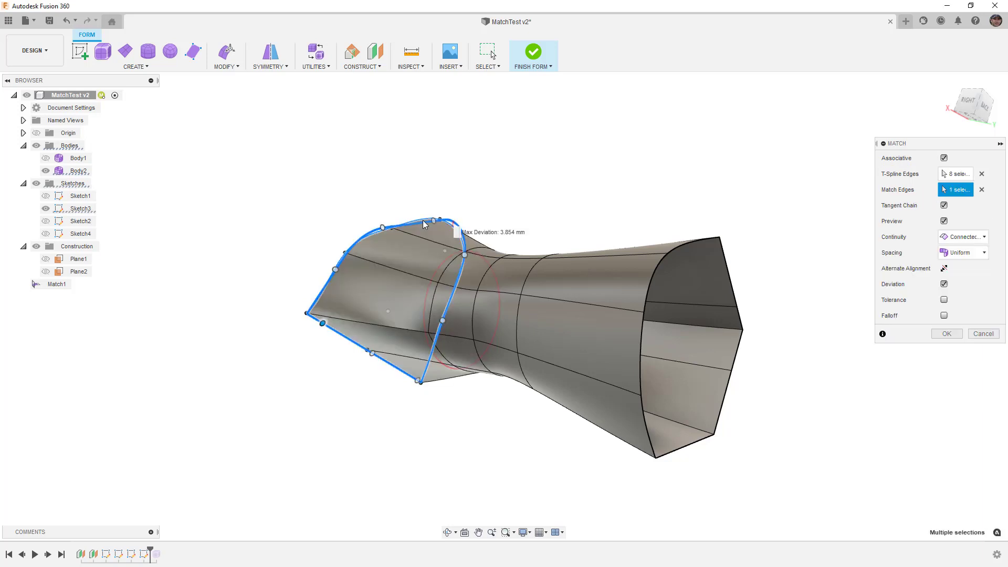
{"action": "left_click", "coordinate": [944, 300]}
{"action": "middle_click_drag", "start_coordinate": [537, 274], "coordinate": [574, 400], "text": "shift"}
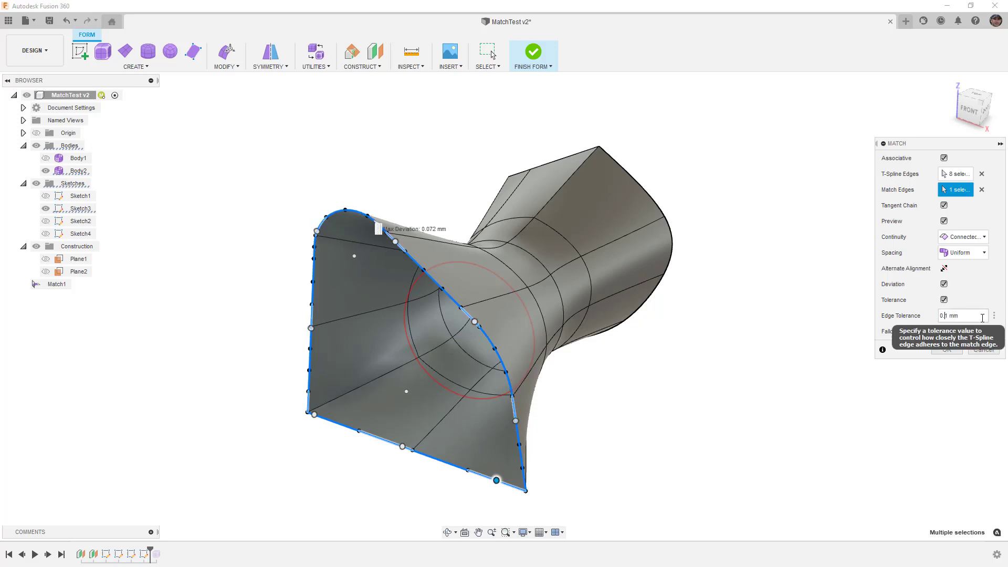
Step: Commit Match2 and show Body1 again beside Body2
{"action": "left_click", "coordinate": [946, 350]}
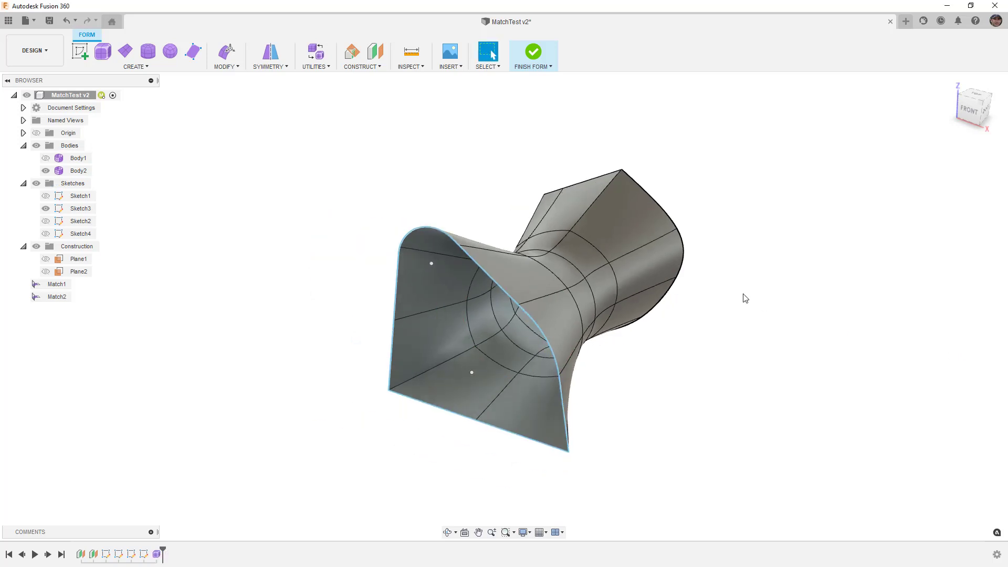
{"action": "middle_click_drag", "start_coordinate": [723, 339], "coordinate": [651, 341], "text": "shift"}
{"action": "left_click", "coordinate": [45, 158]}
{"action": "middle_click_drag", "start_coordinate": [348, 202], "coordinate": [373, 213], "text": "shift"}
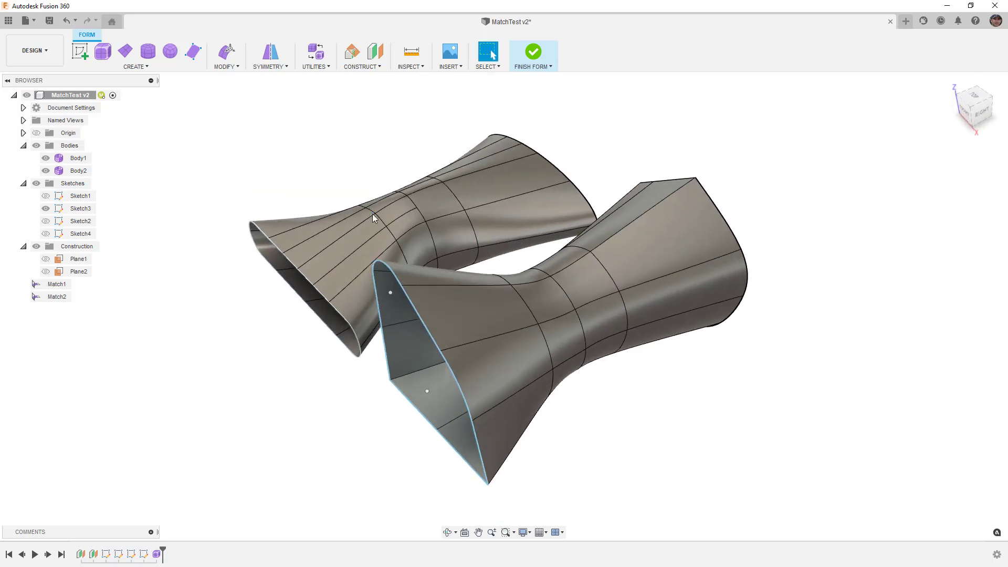
Step: Finish the form so both funnel-shaped bodies become smooth surfaces
{"action": "left_click", "coordinate": [533, 53]}
{"action": "middle_click_drag", "start_coordinate": [574, 174], "coordinate": [589, 187], "text": "shift"}
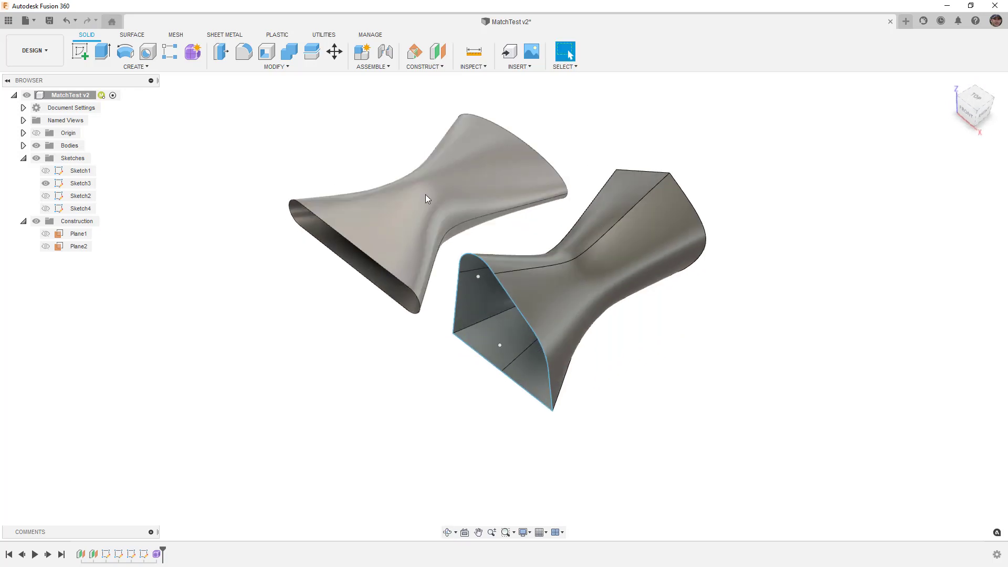
{"action": "left_click", "coordinate": [379, 210]}
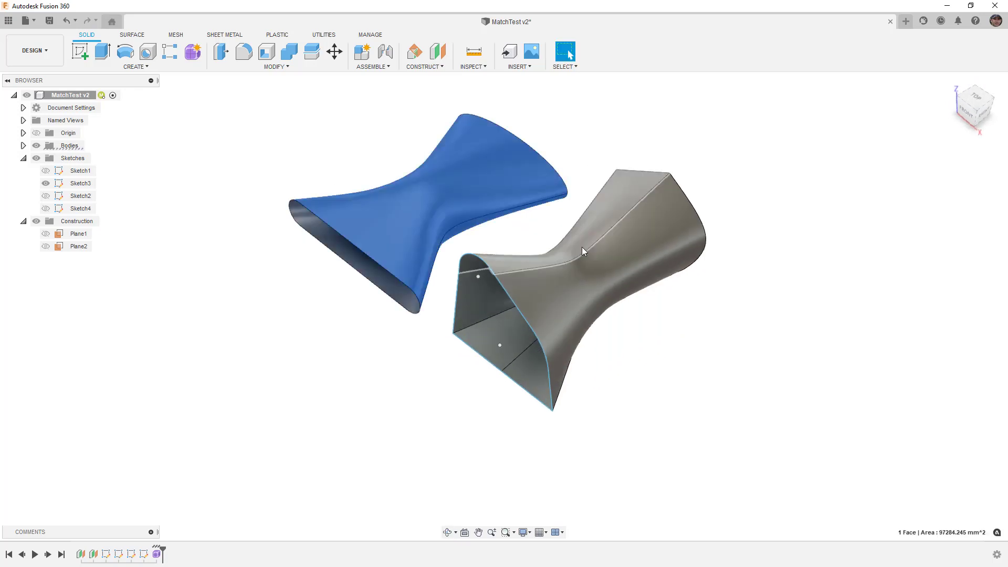
Step: Drag the end profile's line and corner points to reshape the flared body
{"action": "left_click", "coordinate": [517, 310]}
{"action": "left_click_drag", "start_coordinate": [519, 310], "coordinate": [525, 304]}
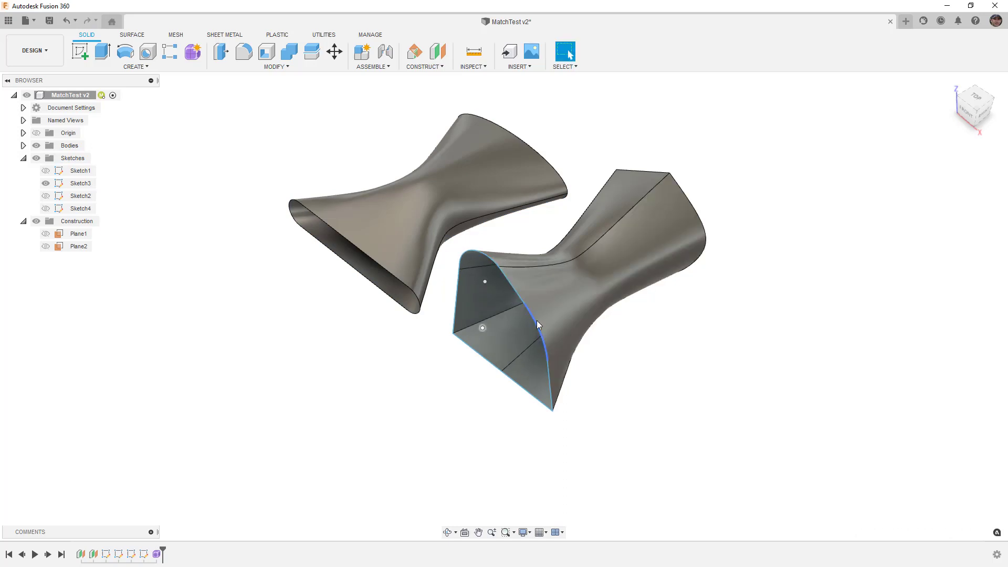
{"action": "left_click", "coordinate": [537, 320]}
{"action": "left_click_drag", "start_coordinate": [452, 333], "coordinate": [448, 331]}
{"action": "left_click_drag", "start_coordinate": [552, 411], "coordinate": [570, 421]}
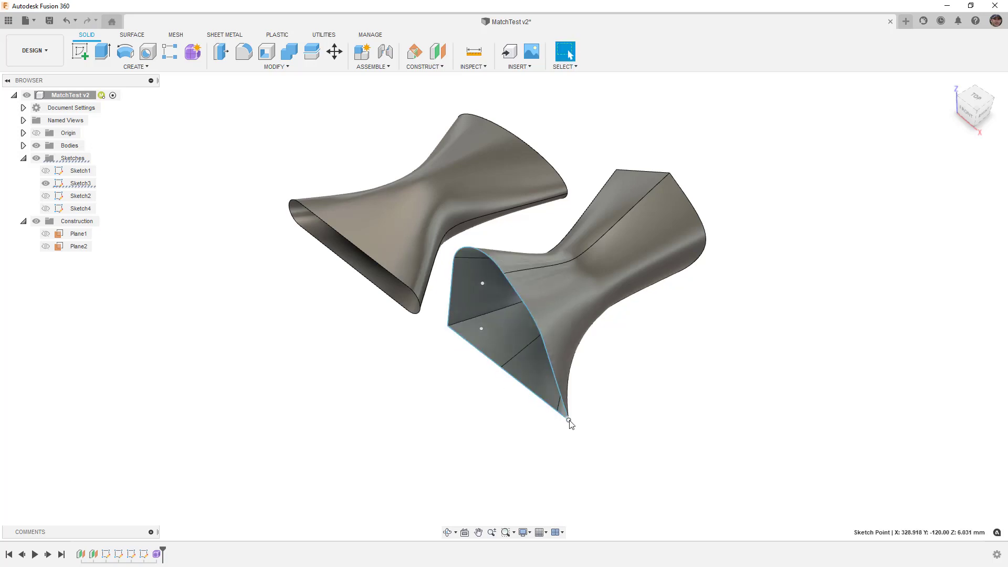
Step: Move the arc's point and bulge the arc outward, then inspect the updated surface
{"action": "left_click_drag", "start_coordinate": [544, 342], "coordinate": [556, 333]}
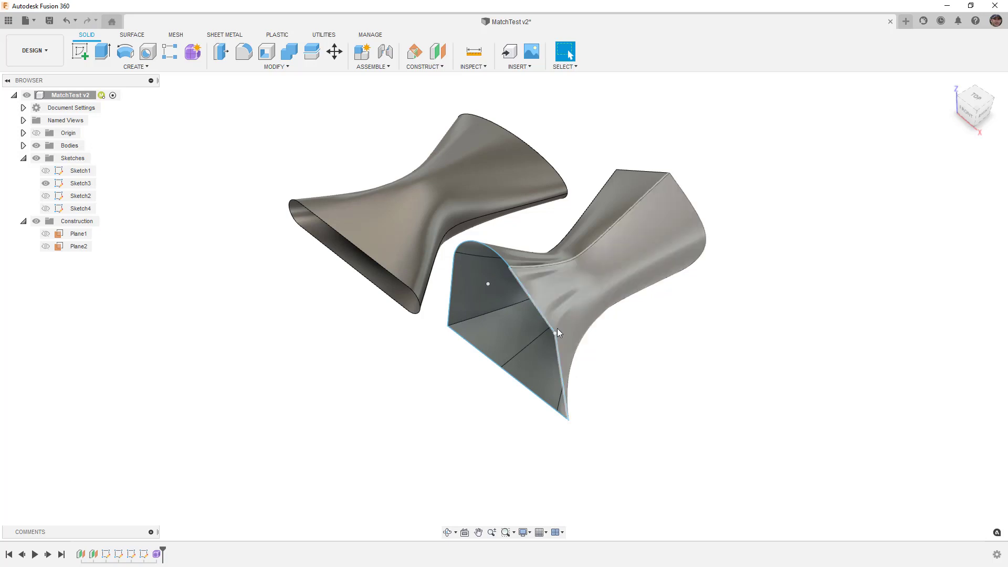
{"action": "scroll", "coordinate": [557, 330], "scroll_direction": "up", "scroll_amount": 5}
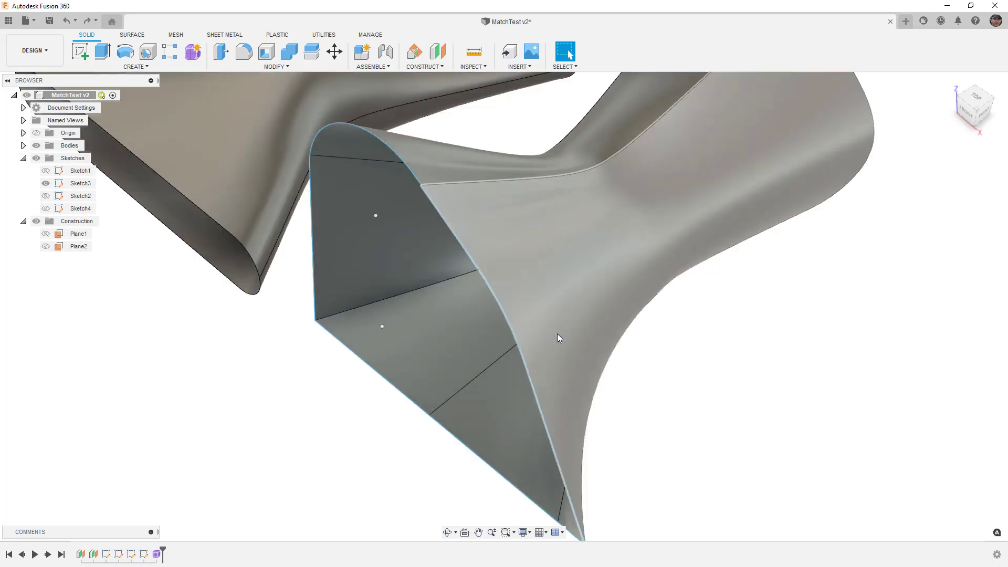
{"action": "mouse_move", "coordinate": [558, 334]}
{"action": "left_mouse_down"}
{"action": "mouse_move", "coordinate": [522, 358]}
{"action": "mouse_move", "coordinate": [519, 350]}
{"action": "left_mouse_up"}
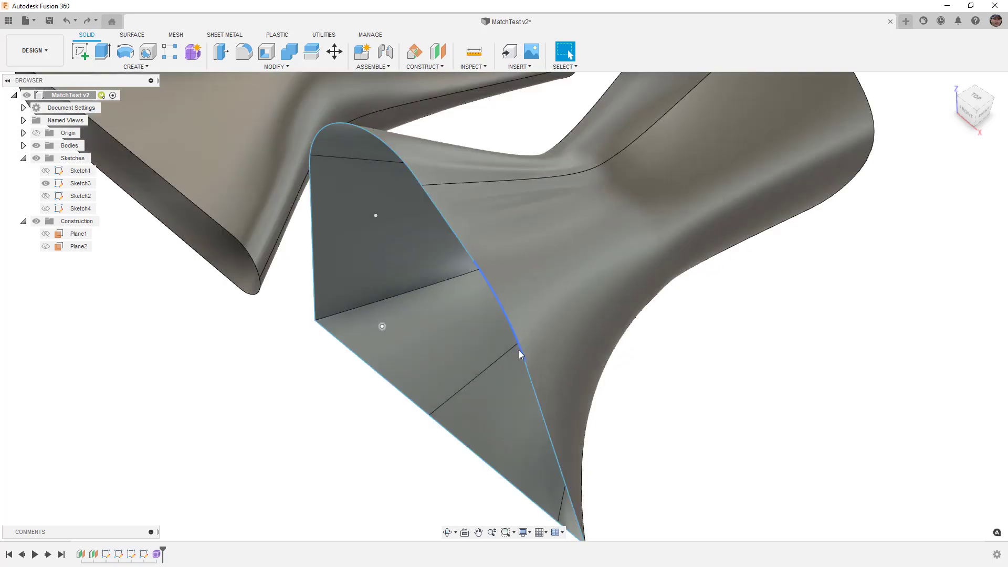
{"action": "mouse_move", "coordinate": [489, 291]}
{"action": "left_mouse_down"}
{"action": "mouse_move", "coordinate": [512, 285]}
{"action": "mouse_move", "coordinate": [491, 250]}
{"action": "left_mouse_up"}
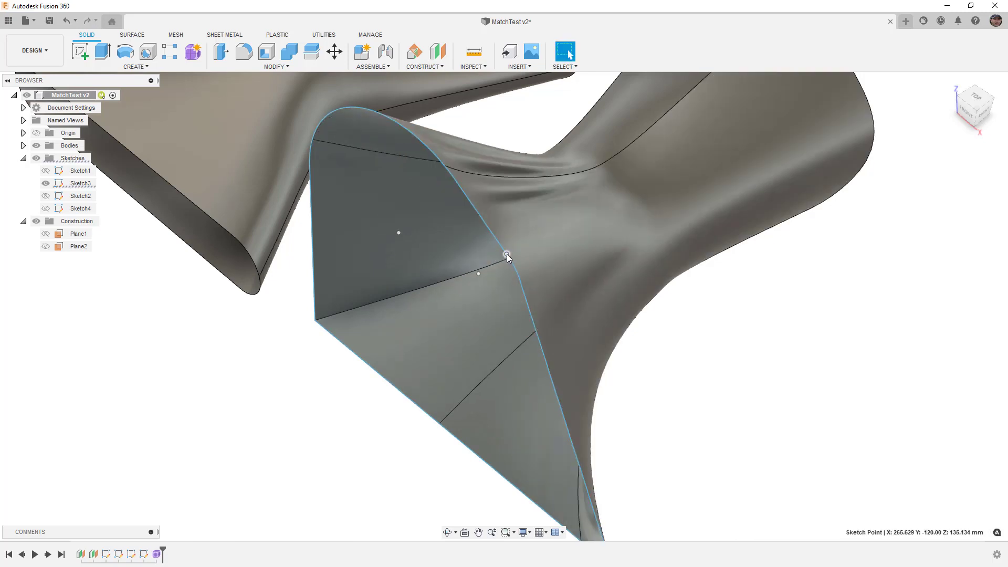
{"action": "middle_click_drag", "start_coordinate": [537, 280], "coordinate": [521, 298], "text": "shift"}
{"action": "scroll", "coordinate": [546, 225], "scroll_direction": "up", "scroll_amount": 4}
Step: Reopen the T-spline form from the timeline and switch the body to box display
{"action": "mouse_move", "coordinate": [546, 224]}
{"action": "middle_mouse_down", "text": "shift"}
{"action": "mouse_move", "coordinate": [562, 225]}
{"action": "mouse_move", "coordinate": [556, 232]}
{"action": "middle_mouse_up", "text": "shift"}
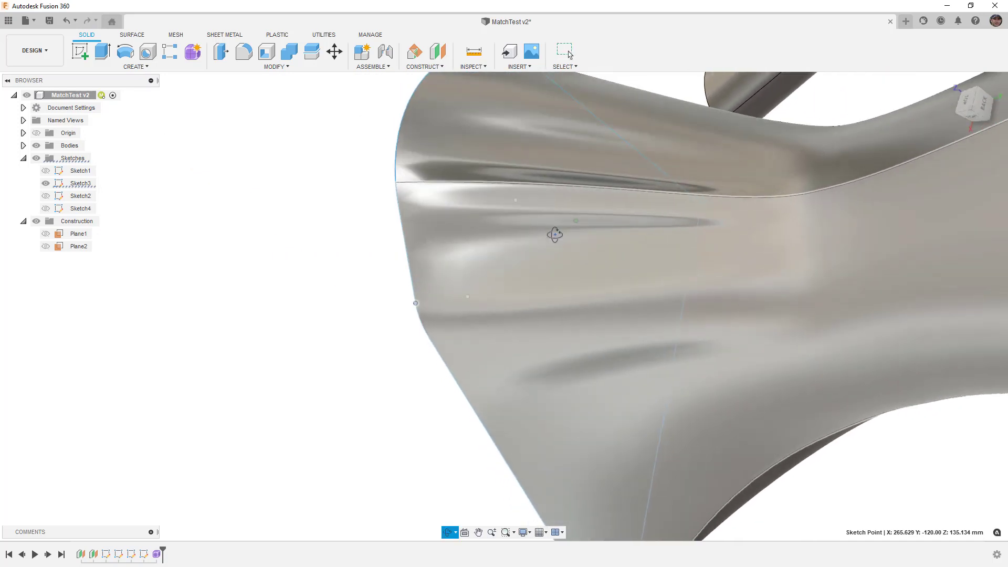
{"action": "double_click", "coordinate": [157, 554]}
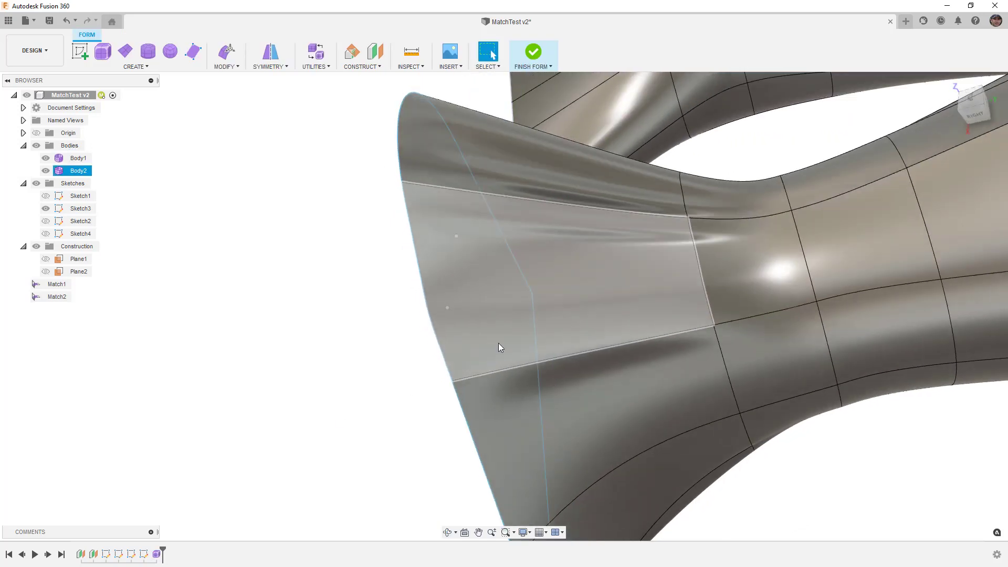
{"action": "left_click", "coordinate": [505, 338]}
{"action": "scroll", "coordinate": [505, 338], "scroll_direction": "down", "scroll_amount": 3}
{"action": "key", "text": "alt+1"}
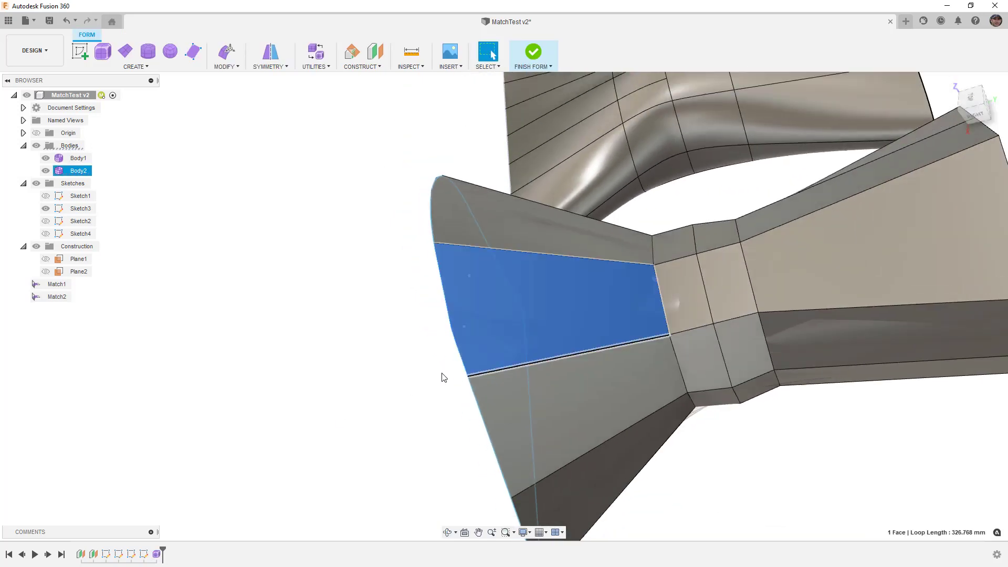
{"action": "key", "text": "Escape"}
{"action": "middle_click_drag", "start_coordinate": [448, 382], "coordinate": [455, 326], "text": "shift"}
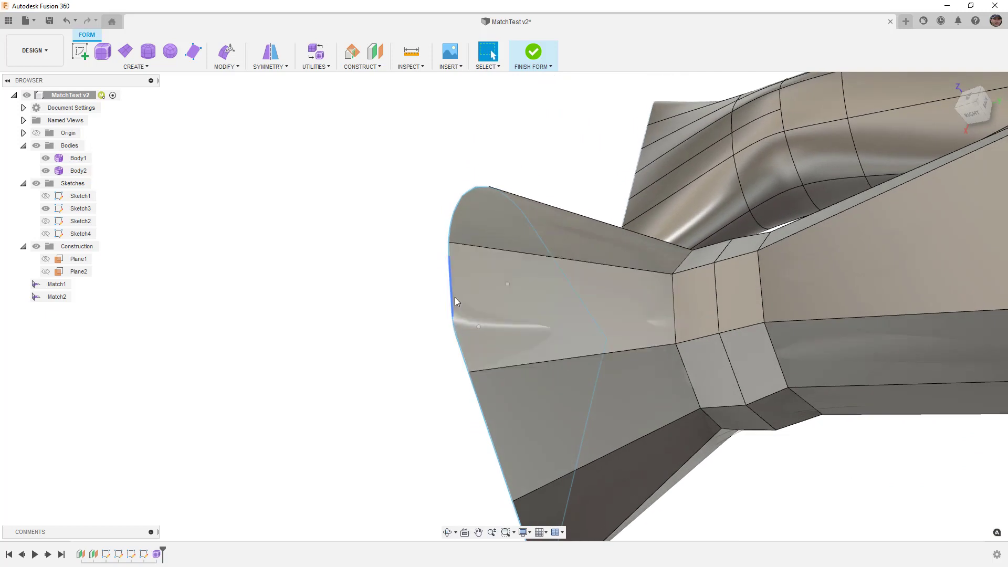
Step: Select Sketch3 and a face on the second body, then return to smooth display
{"action": "left_click", "coordinate": [43, 209]}
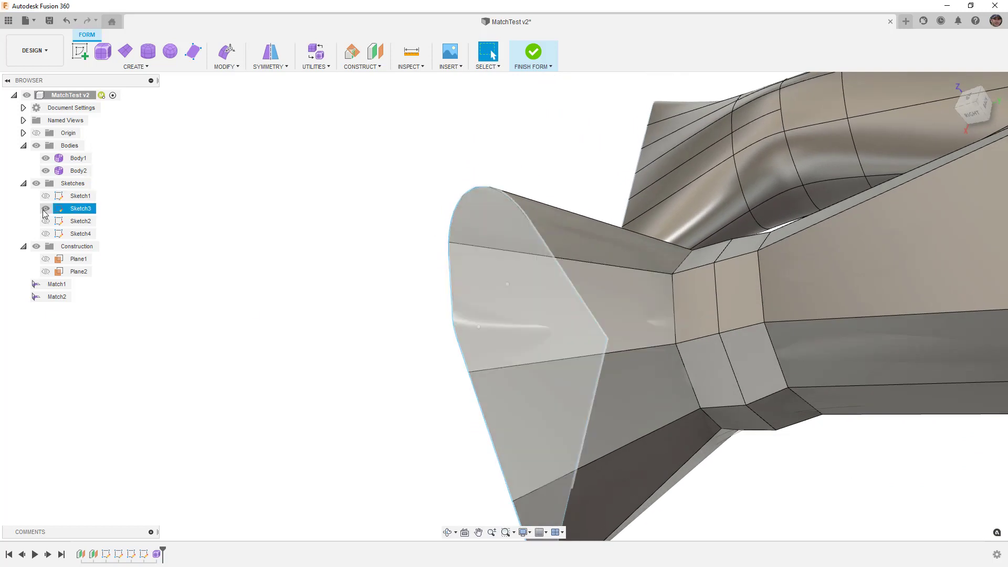
{"action": "mouse_move", "coordinate": [467, 275]}
{"action": "middle_mouse_down", "text": "shift"}
{"action": "mouse_move", "coordinate": [495, 317]}
{"action": "mouse_move", "coordinate": [504, 293]}
{"action": "mouse_move", "coordinate": [515, 295]}
{"action": "mouse_move", "coordinate": [522, 225]}
{"action": "mouse_move", "coordinate": [507, 188]}
{"action": "middle_mouse_up", "text": "shift"}
{"action": "left_click", "coordinate": [480, 279]}
{"action": "scroll", "coordinate": [497, 305], "scroll_direction": "up", "scroll_amount": 4}
{"action": "key", "text": "3"}
{"action": "key", "text": "Escape"}
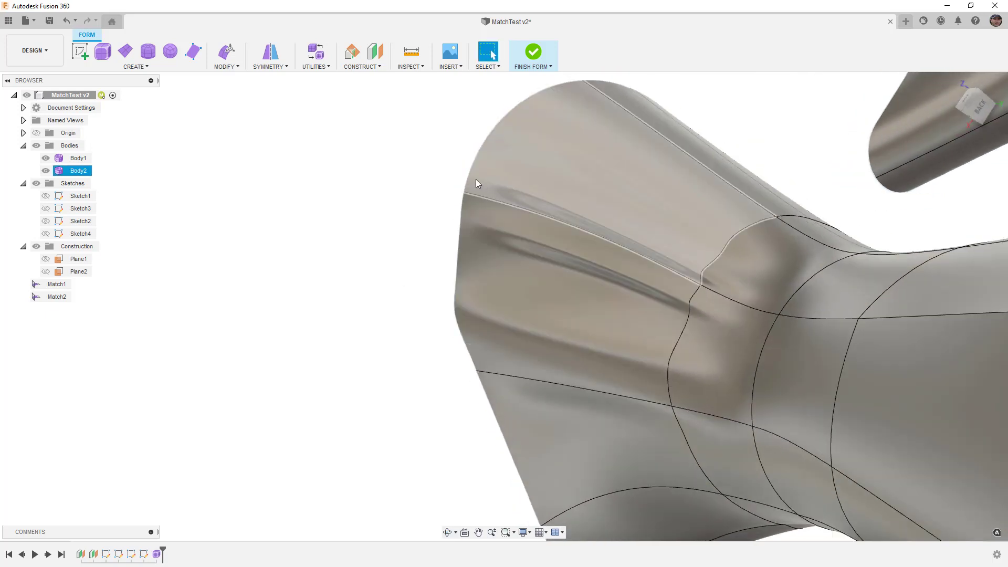
Step: Select two rim vertices 8.726 mm apart and inspect the wrinkle along the flared edge
{"action": "left_click", "coordinate": [471, 170]}
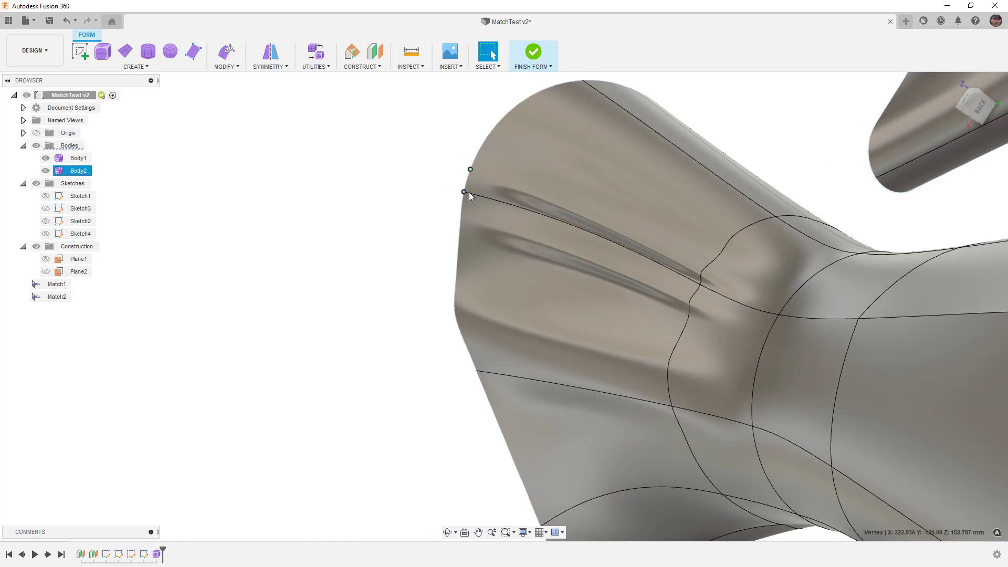
{"action": "left_click", "coordinate": [471, 169], "text": "shift"}
{"action": "scroll", "coordinate": [490, 183], "scroll_direction": "up", "scroll_amount": 5}
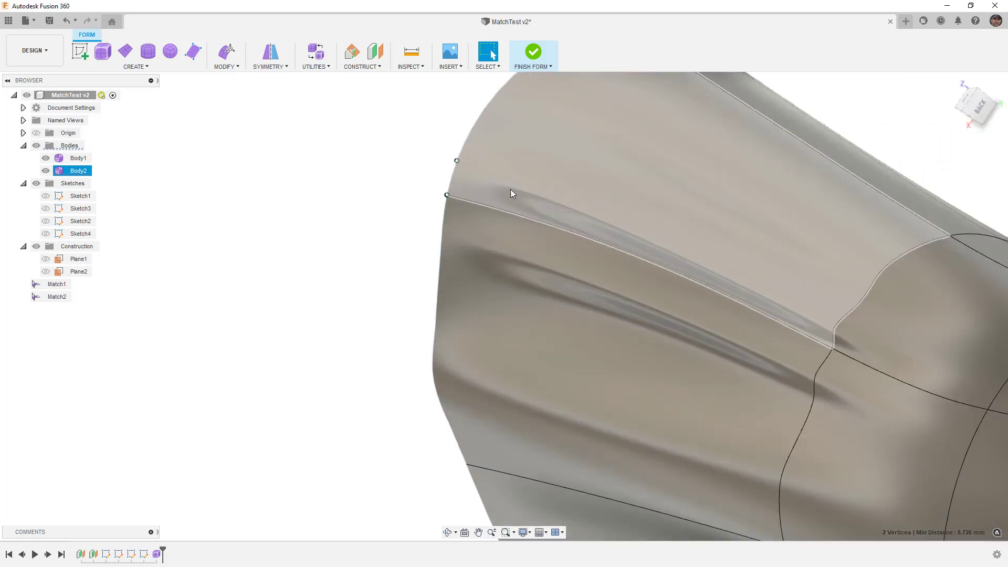
{"action": "middle_click_drag", "start_coordinate": [511, 189], "coordinate": [493, 264], "text": "shift"}
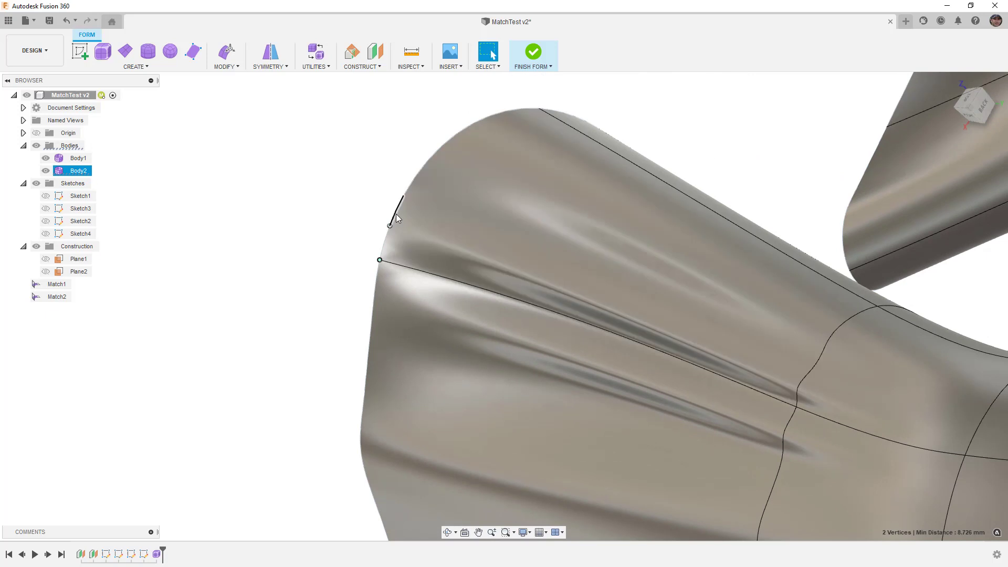
{"action": "scroll", "coordinate": [399, 209], "scroll_direction": "down", "scroll_amount": 5}
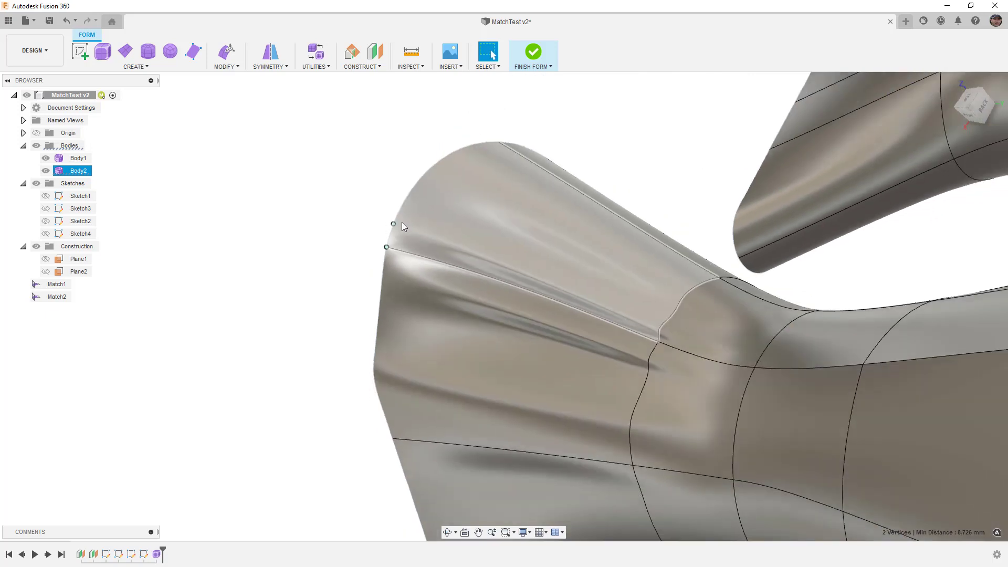
{"action": "scroll", "coordinate": [418, 273], "scroll_direction": "down", "scroll_amount": 3}
{"action": "middle_click_drag", "start_coordinate": [418, 273], "coordinate": [525, 298], "text": "shift"}
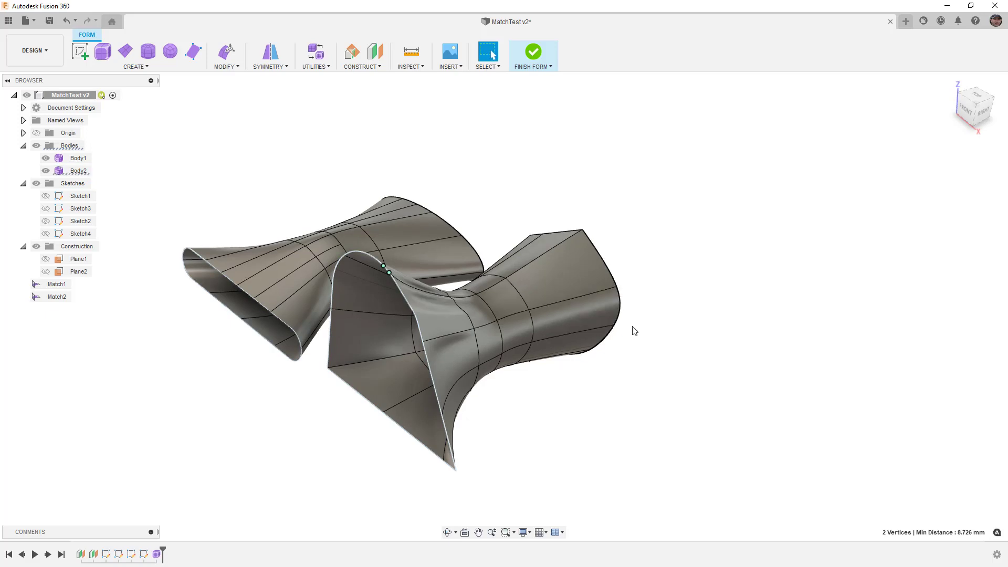
Step: Return to the home view, highlight Match1's surfaces, and collapse the Sketches folder
{"action": "left_click", "coordinate": [658, 330]}
{"action": "scroll", "coordinate": [663, 330], "scroll_direction": "down", "scroll_amount": 2}
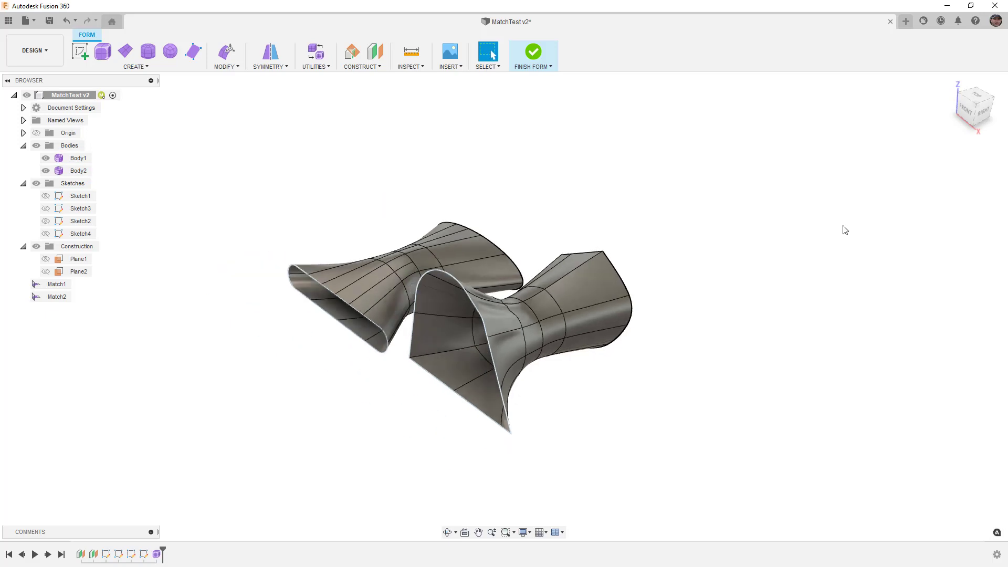
{"action": "left_click", "coordinate": [950, 83]}
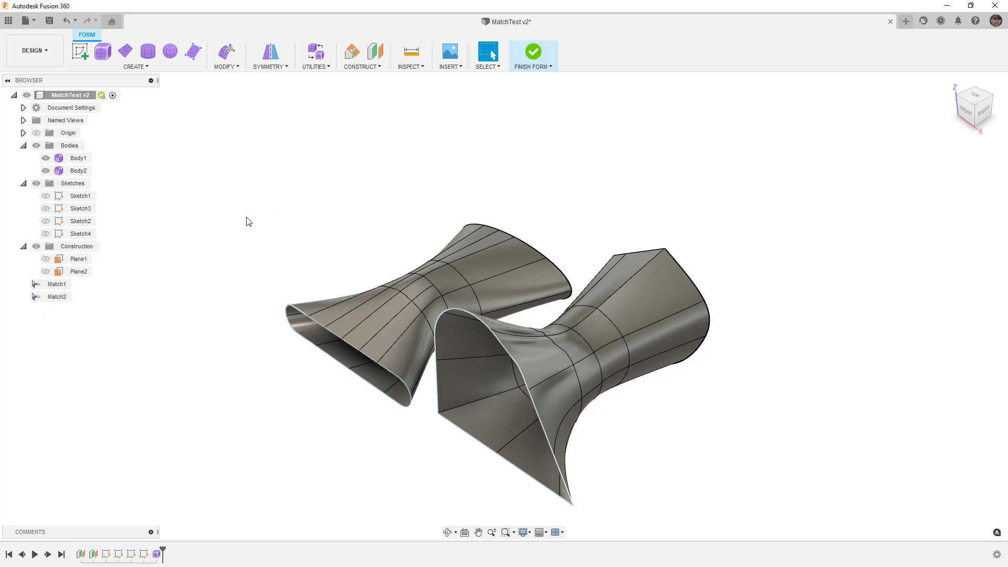
{"action": "left_click", "coordinate": [57, 284]}
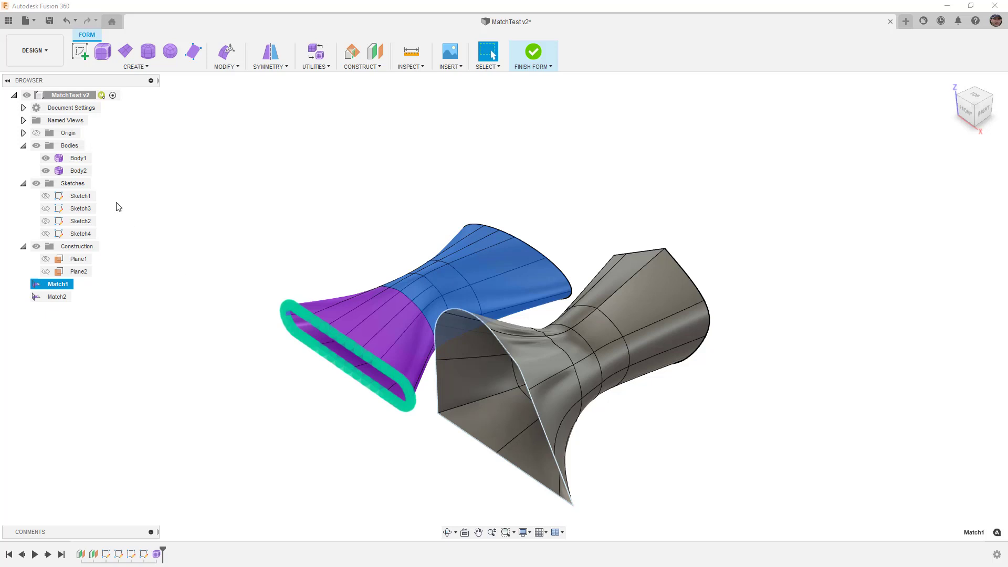
{"action": "left_click", "coordinate": [23, 183]}
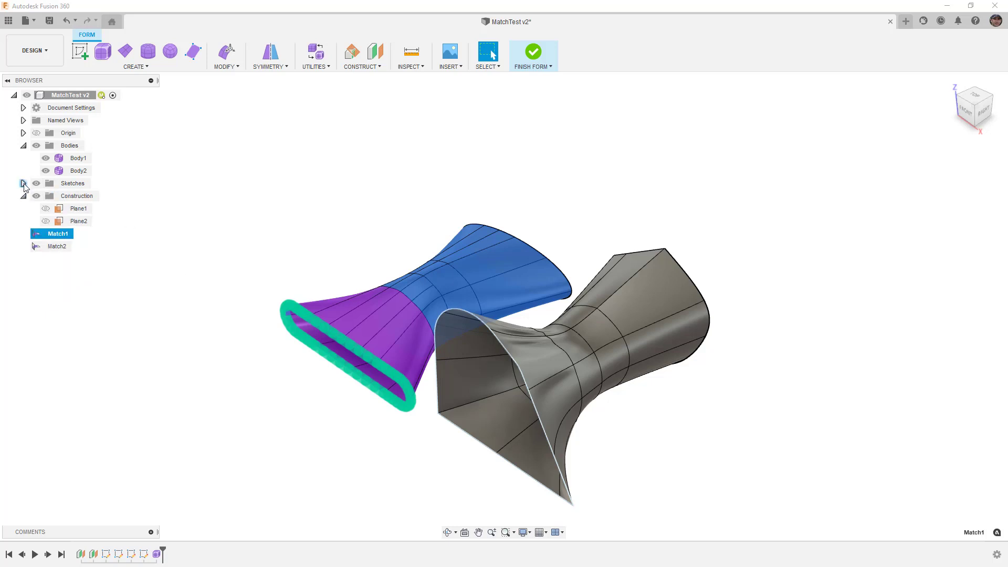
{"action": "left_click", "coordinate": [165, 209]}
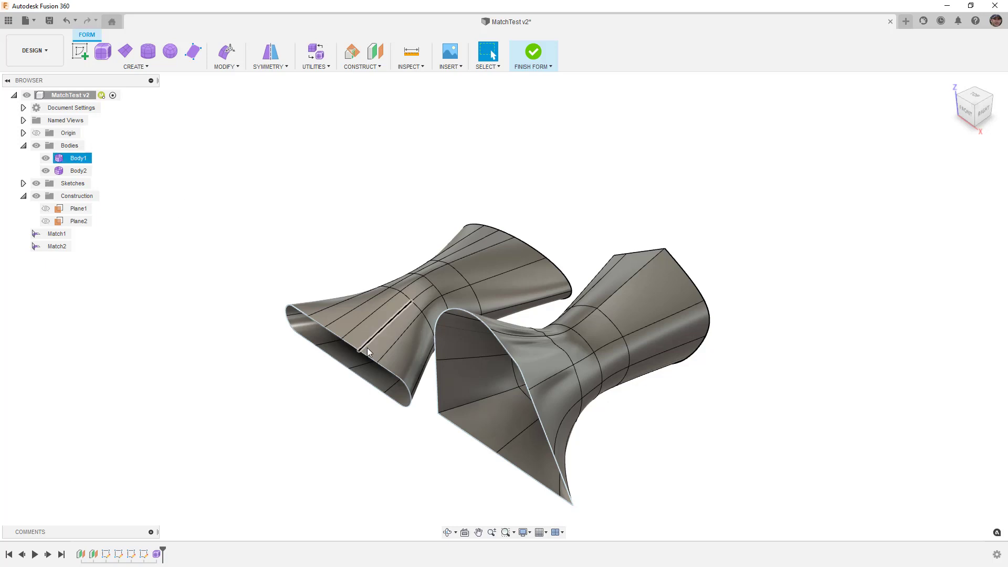
Step: Select an edge and a face strip on the left body, zoomed in
{"action": "left_click", "coordinate": [394, 345]}
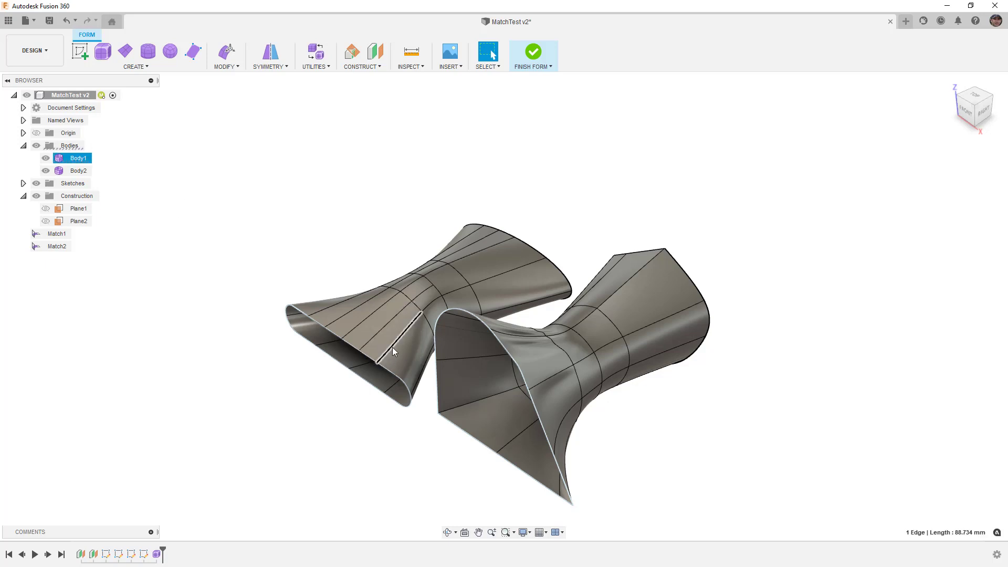
{"action": "scroll", "coordinate": [377, 366], "scroll_direction": "up", "scroll_amount": 3}
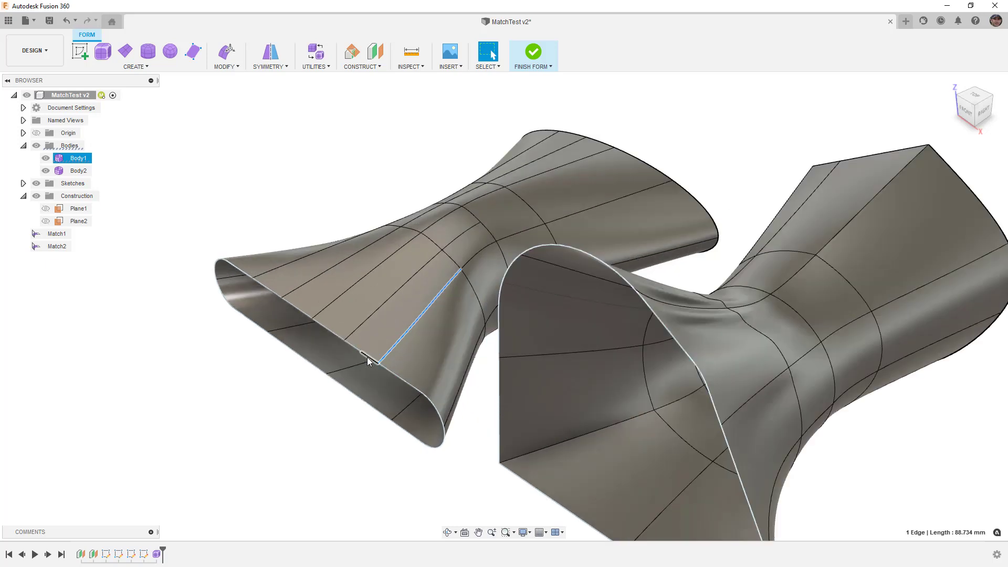
{"action": "left_click", "coordinate": [400, 310]}
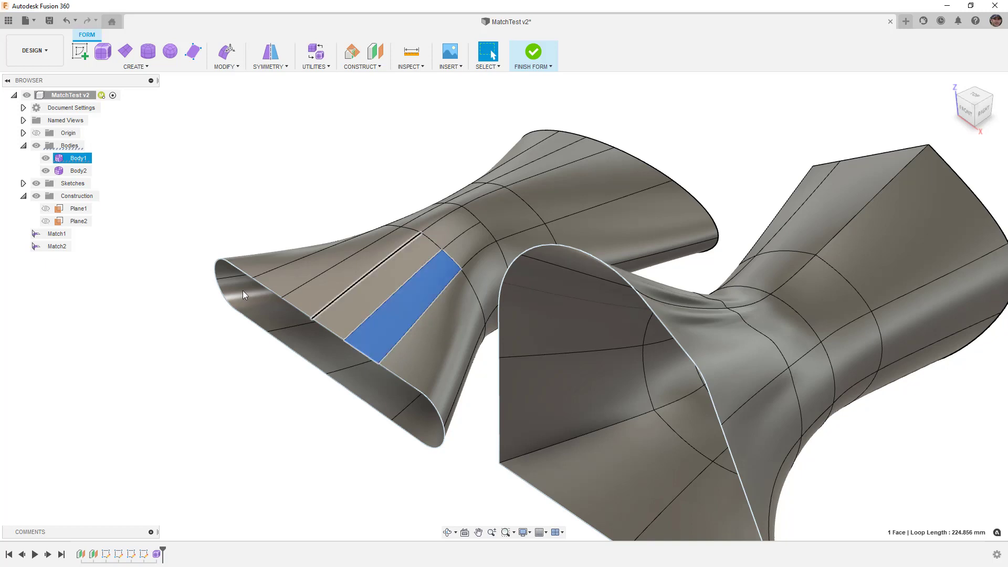
Step: Alternately highlight the surfaces controlled by Match1 and Match2
{"action": "left_click", "coordinate": [54, 236]}
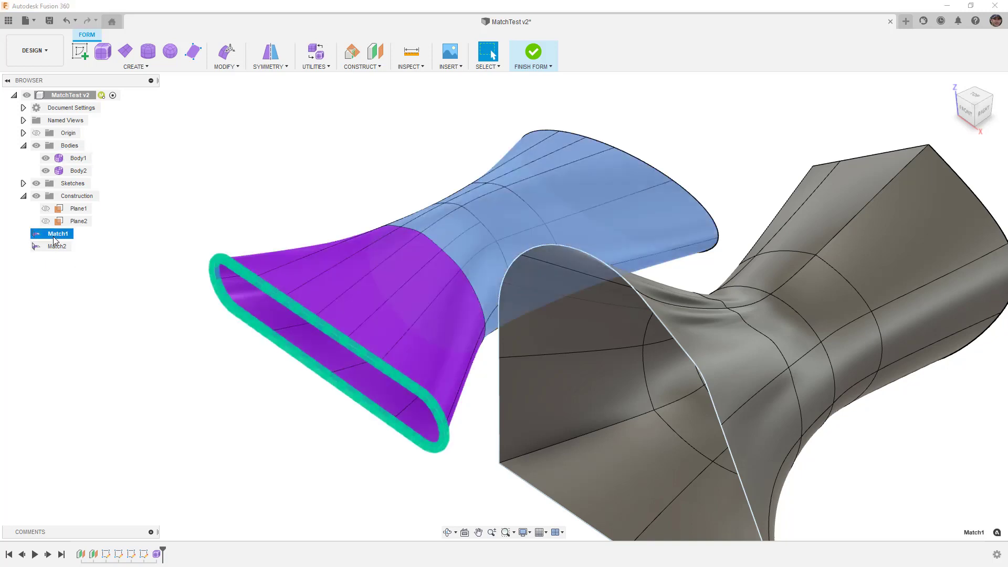
{"action": "left_click", "coordinate": [55, 247]}
{"action": "left_click", "coordinate": [55, 235]}
{"action": "left_click", "coordinate": [53, 248]}
{"action": "left_click", "coordinate": [51, 236]}
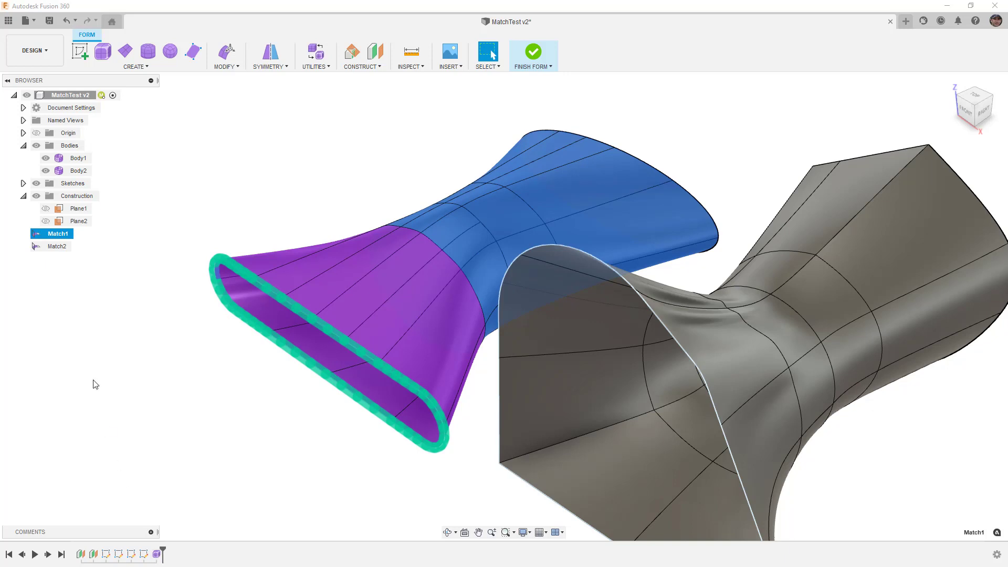
Step: Tighten Match1's edge tolerance to 0.010 mm
{"action": "right_click", "coordinate": [57, 237]}
{"action": "left_click", "coordinate": [80, 255]}
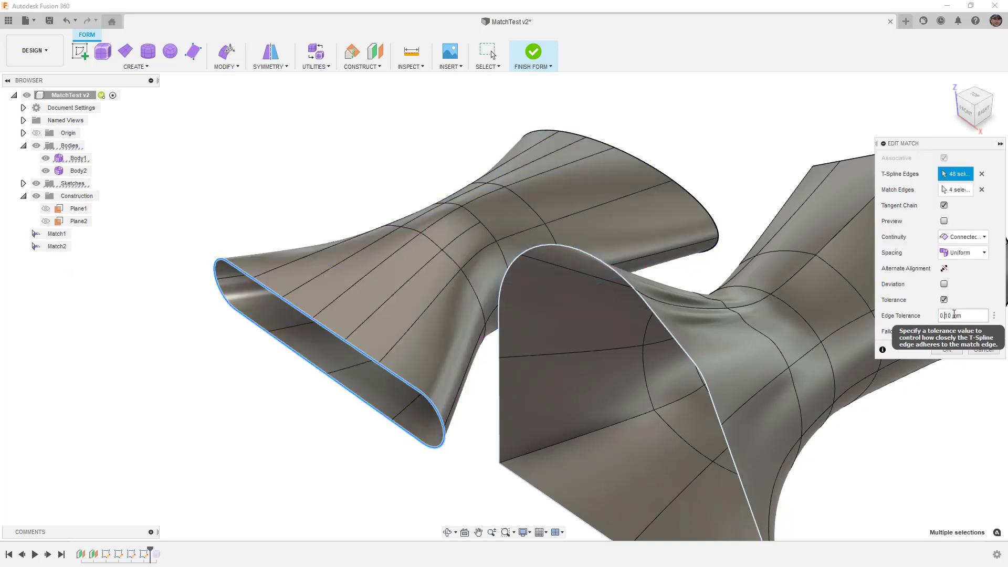
{"action": "type", "text": "0"}
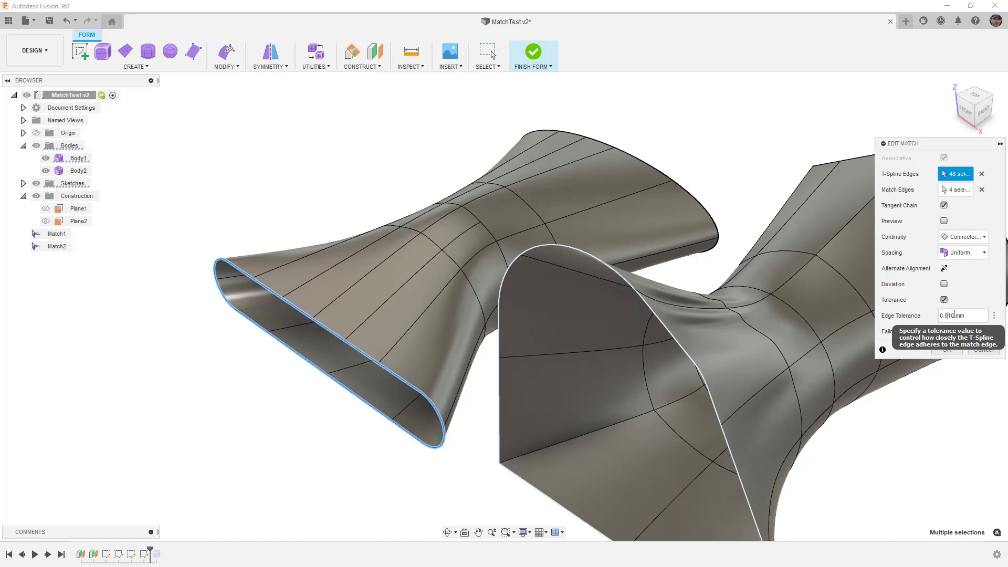
{"action": "left_click", "coordinate": [947, 350]}
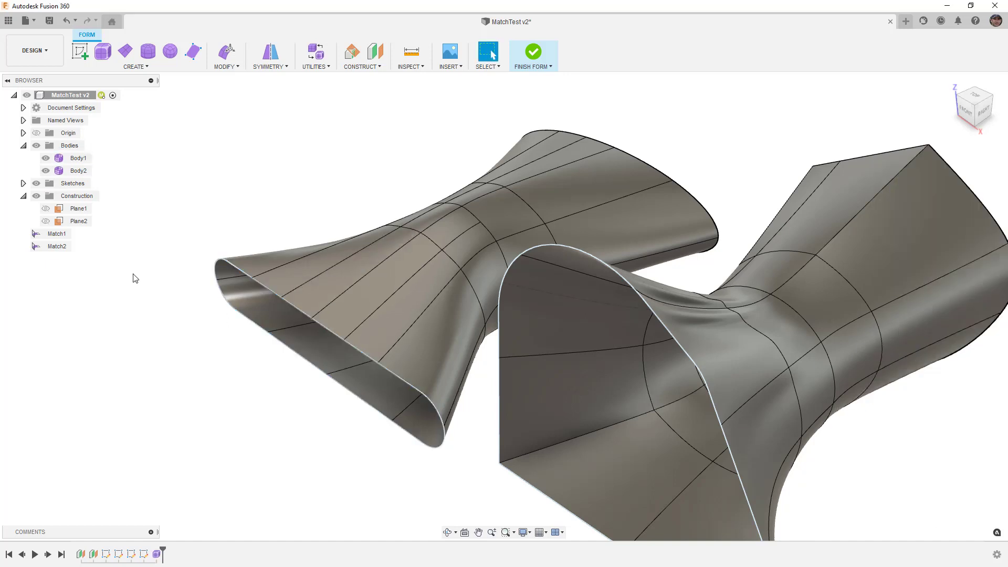
Step: Delete the Match2 feature
{"action": "left_click", "coordinate": [58, 246]}
{"action": "right_click", "coordinate": [60, 250]}
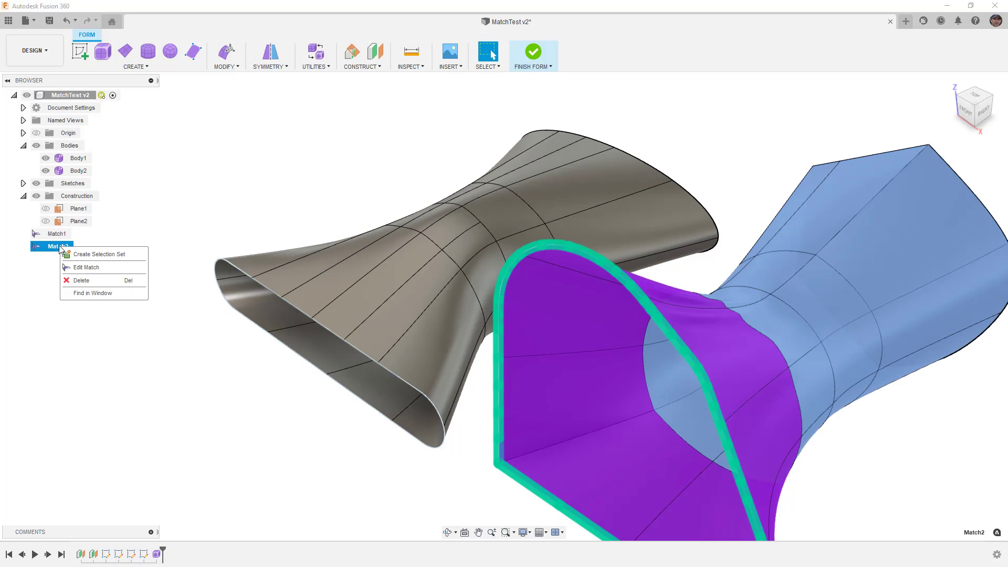
{"action": "left_click", "coordinate": [78, 281]}
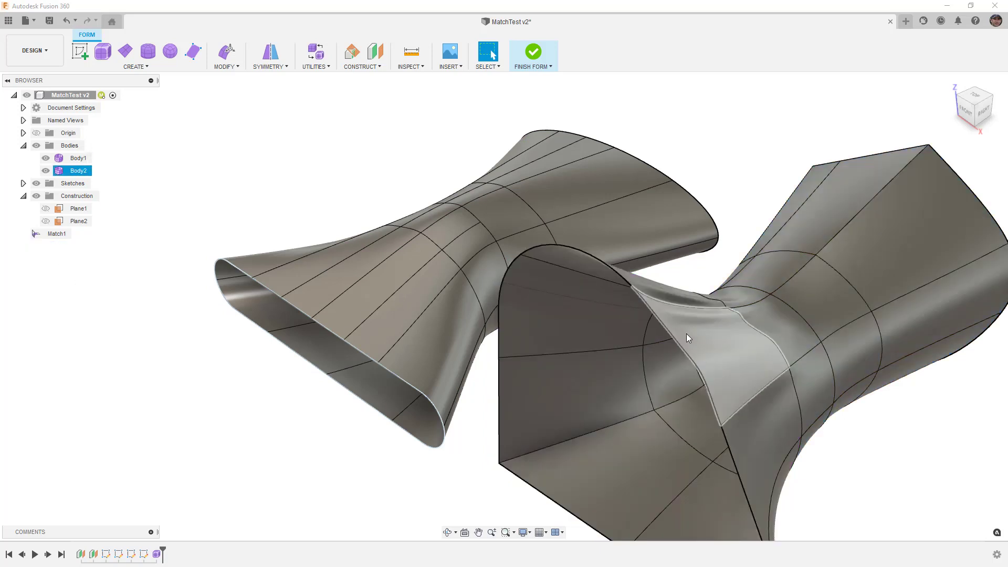
Step: Move the wrinkled face at the second body's waist with Edit Form
{"action": "left_click", "coordinate": [695, 348]}
{"action": "left_click", "coordinate": [226, 51]}
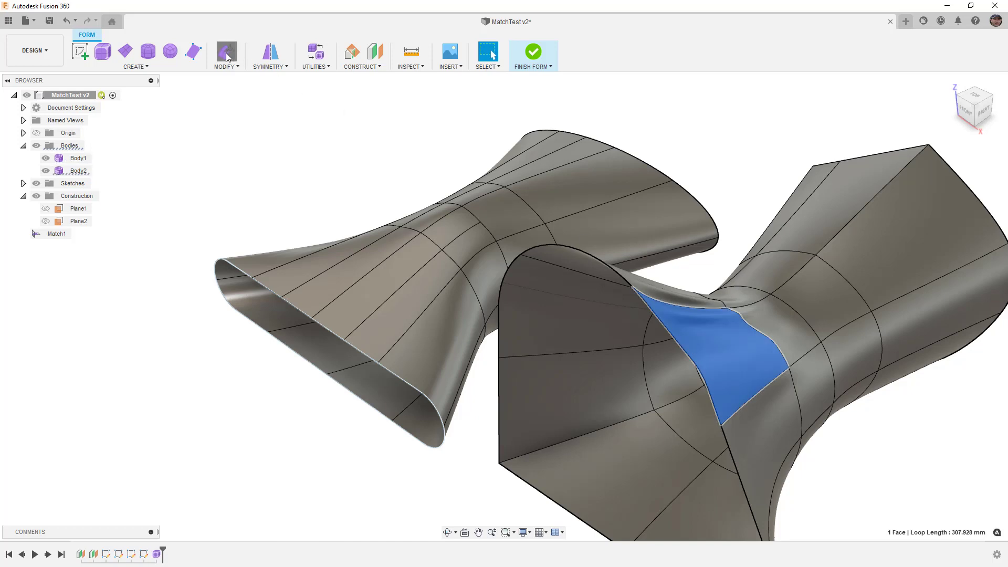
{"action": "left_click_drag", "start_coordinate": [708, 352], "coordinate": [669, 354]}
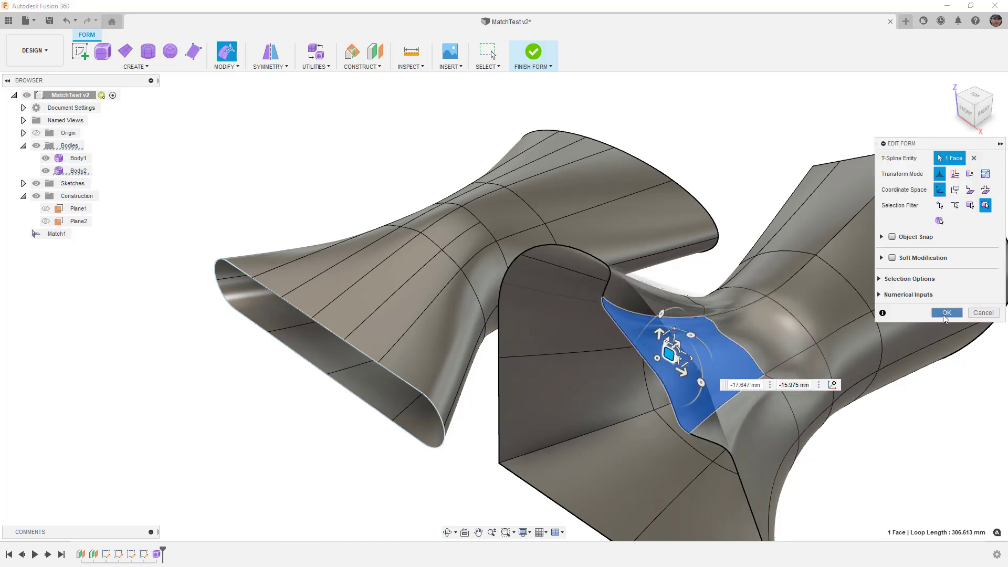
{"action": "left_click", "coordinate": [945, 313]}
{"action": "left_click", "coordinate": [533, 52]}
{"action": "scroll", "coordinate": [459, 262], "scroll_direction": "down", "scroll_amount": 4}
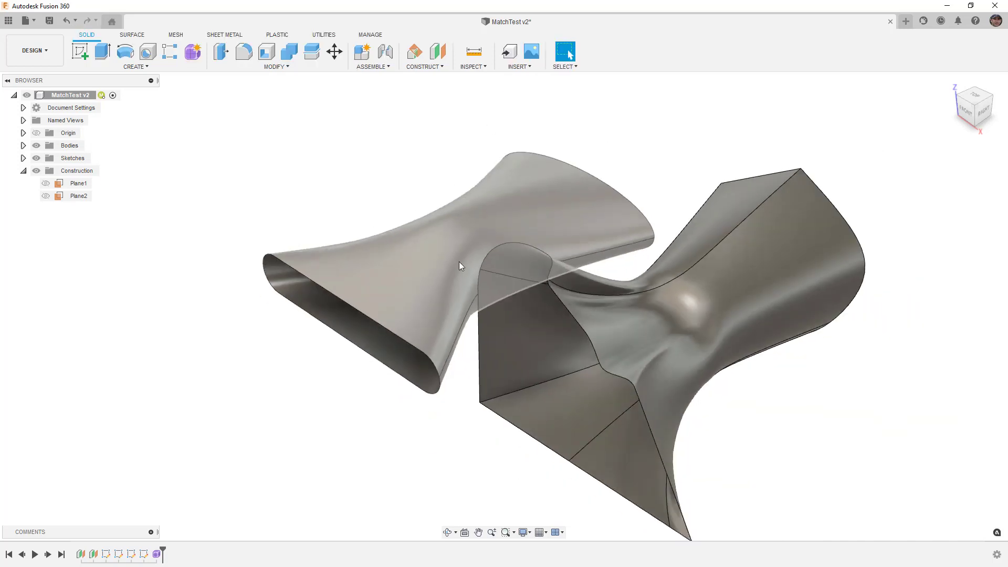
{"action": "middle_click_drag", "start_coordinate": [534, 409], "coordinate": [445, 305], "text": "shift"}
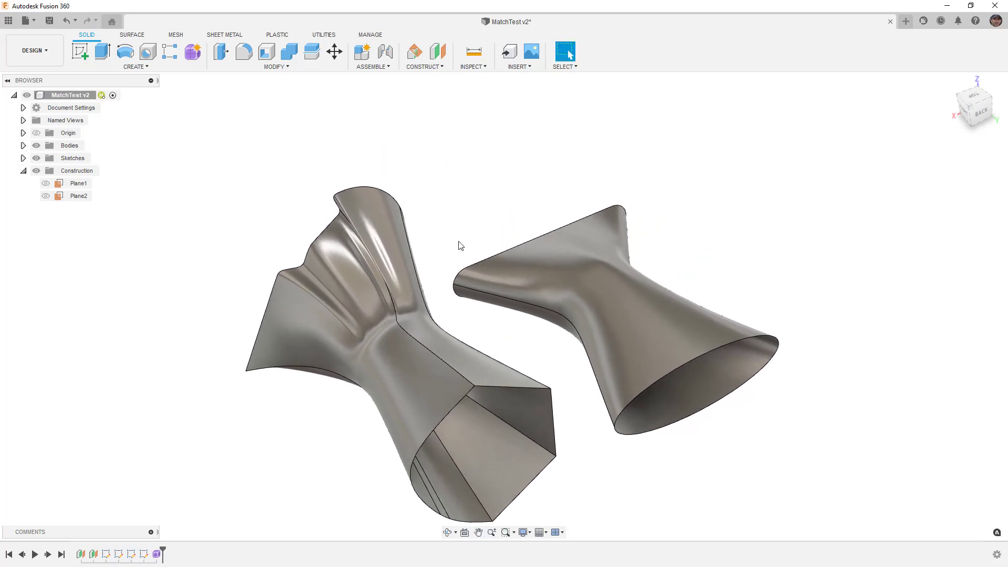